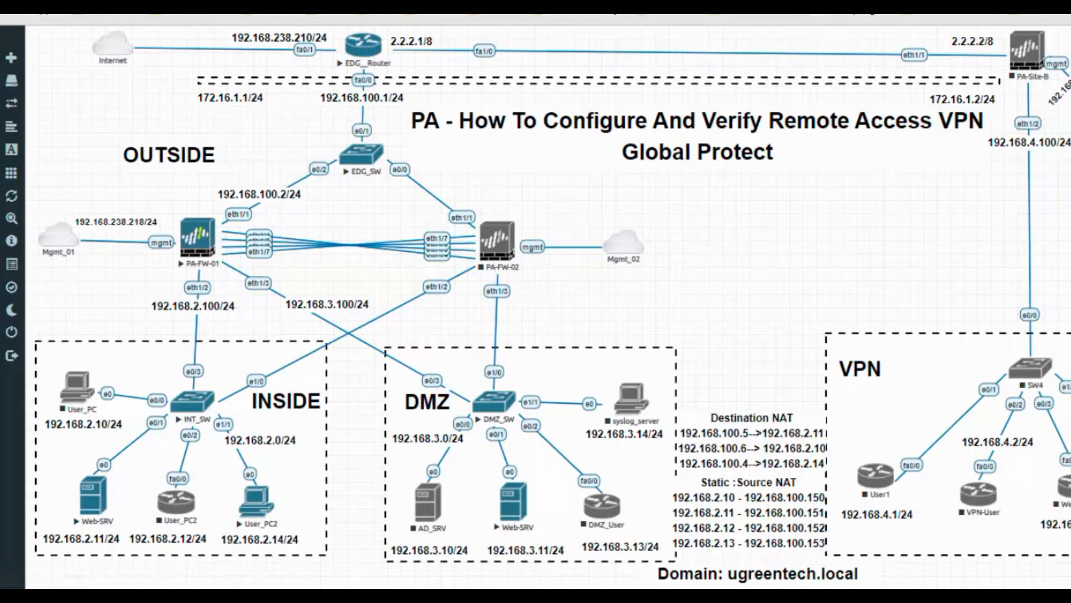
Step: Bring the Notepad++ GlobalProtect setup-steps file to the front over the EVE-NG topology
click(522, 524)
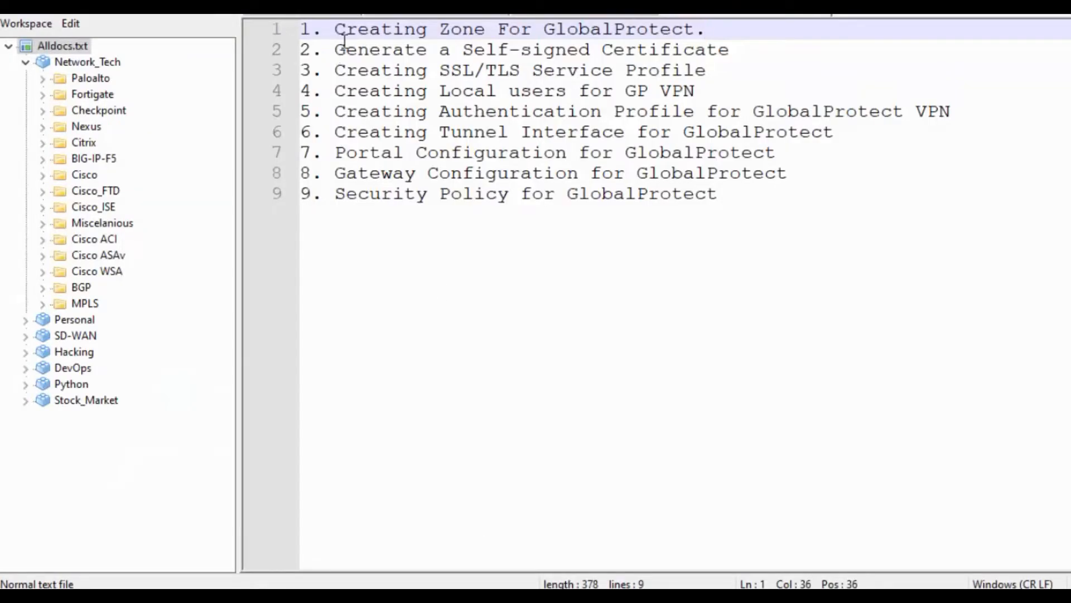
Step: Review checklist steps 1–5: zone, self-signed certificate, SSL/TLS profile, local users, authentication profile
drag(312, 40, 697, 42)
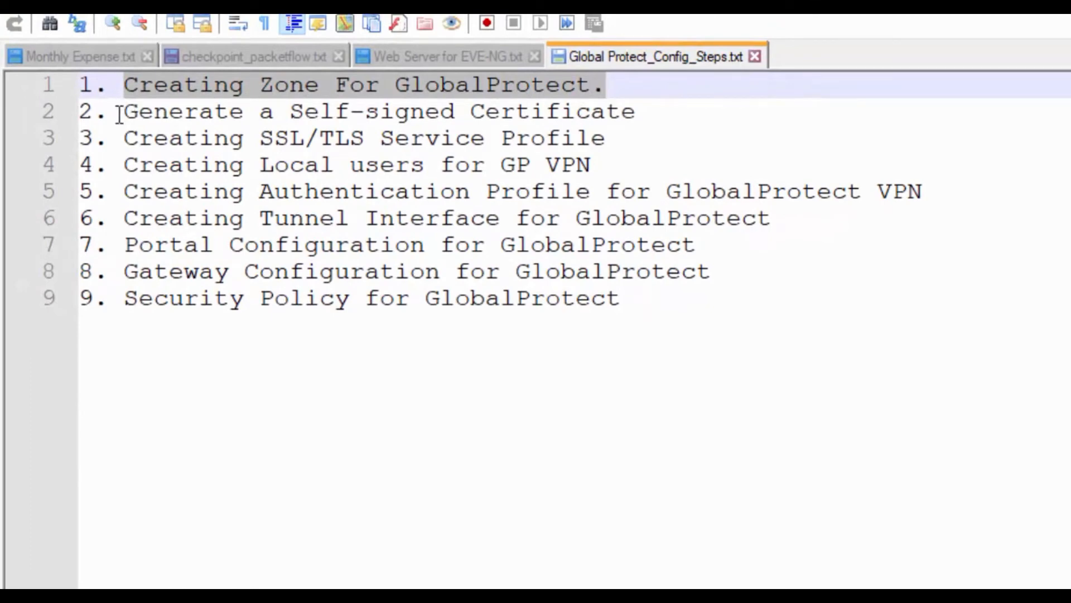
click(123, 112)
drag(123, 112, 690, 115)
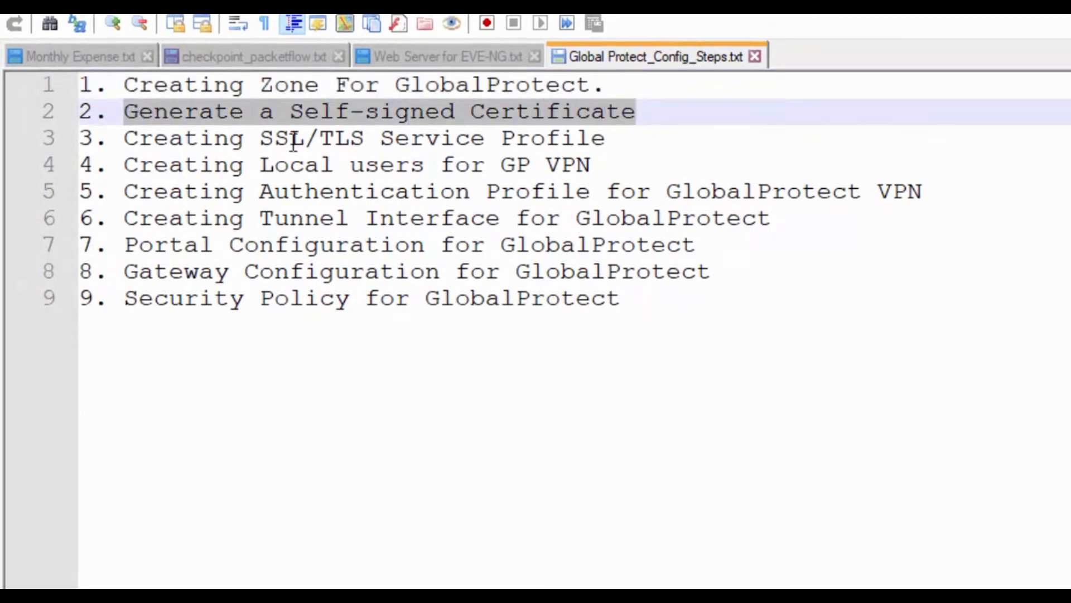
drag(125, 139, 604, 143)
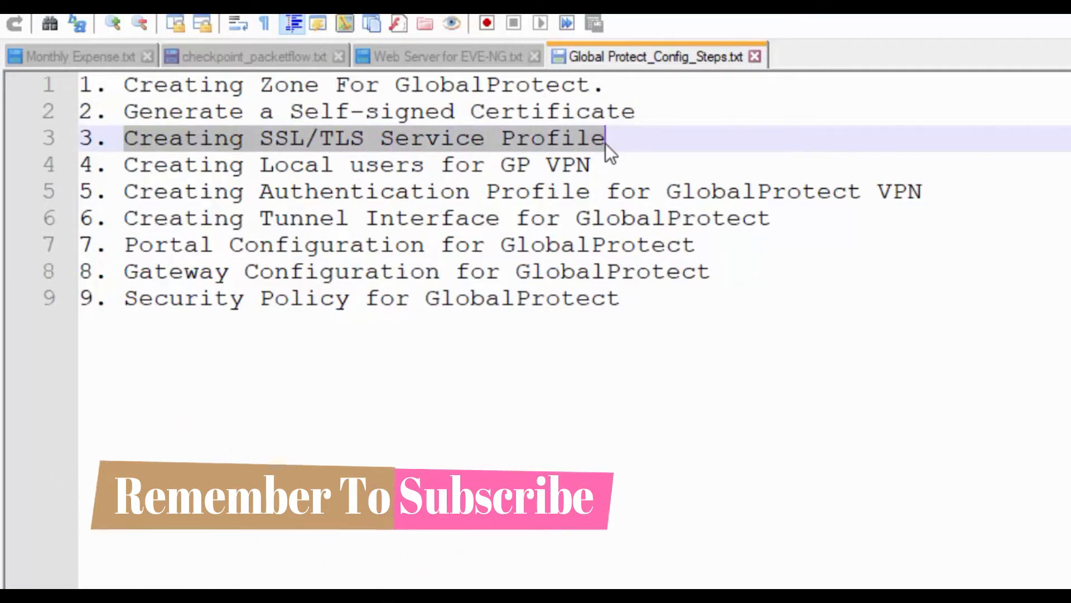
drag(126, 165, 635, 174)
click(635, 174)
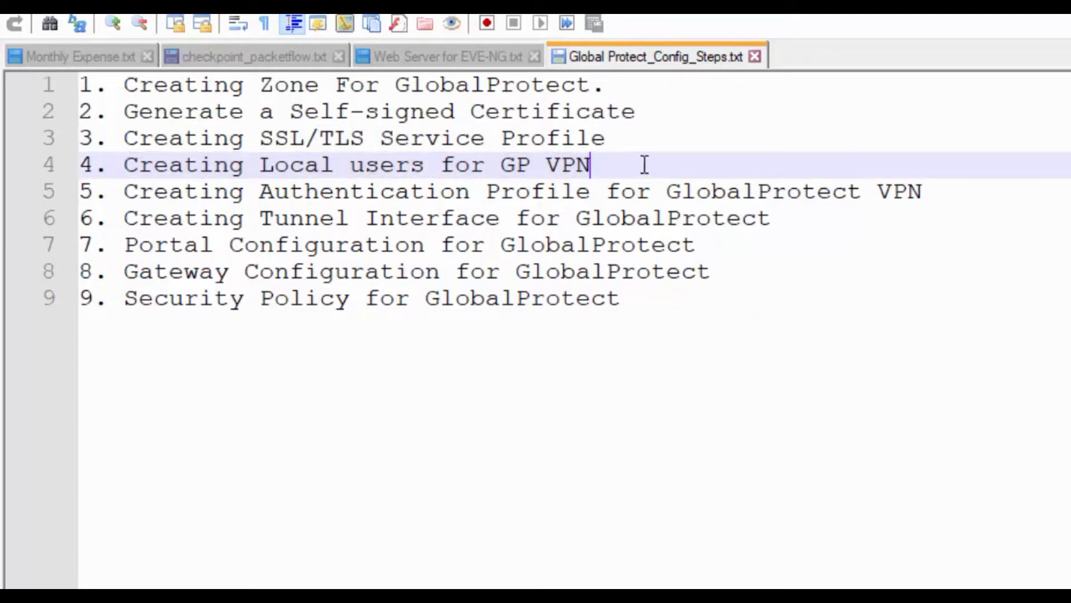
drag(124, 166, 627, 166)
click(642, 166)
drag(636, 165, 938, 198)
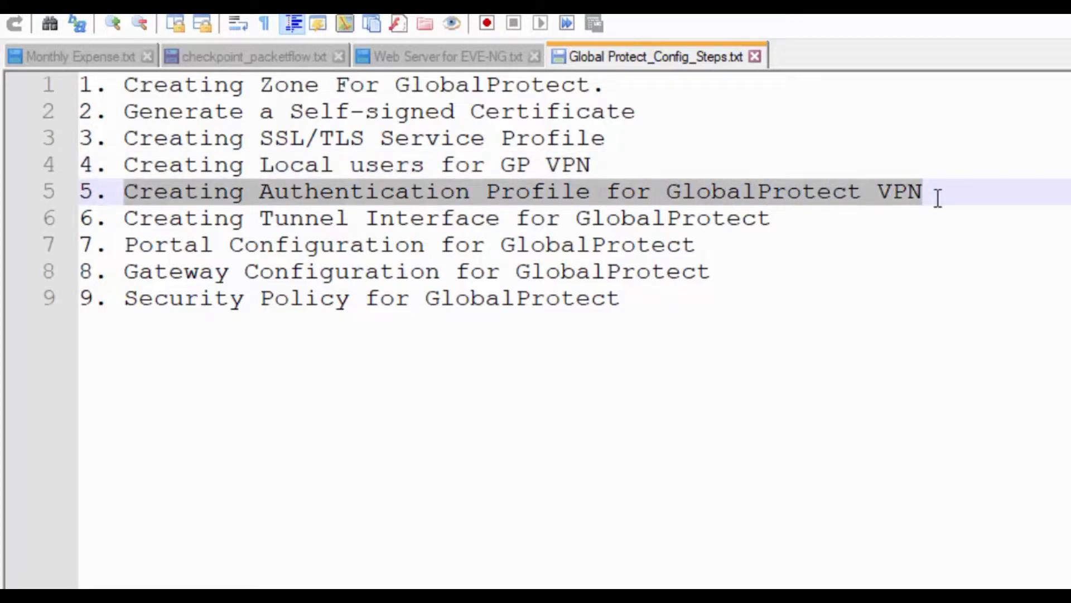
click(945, 192)
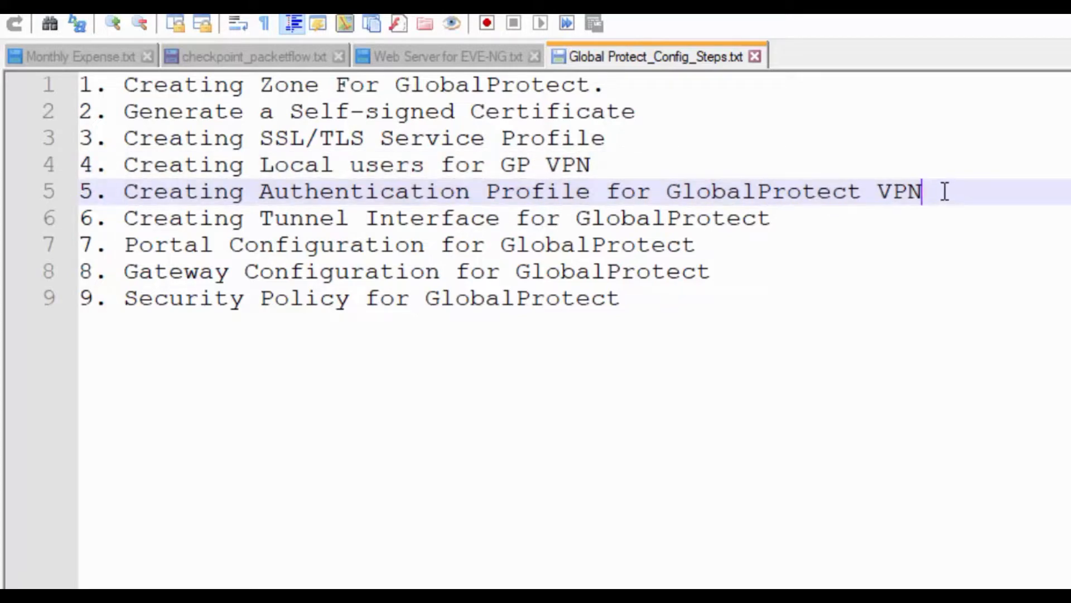
click(620, 166)
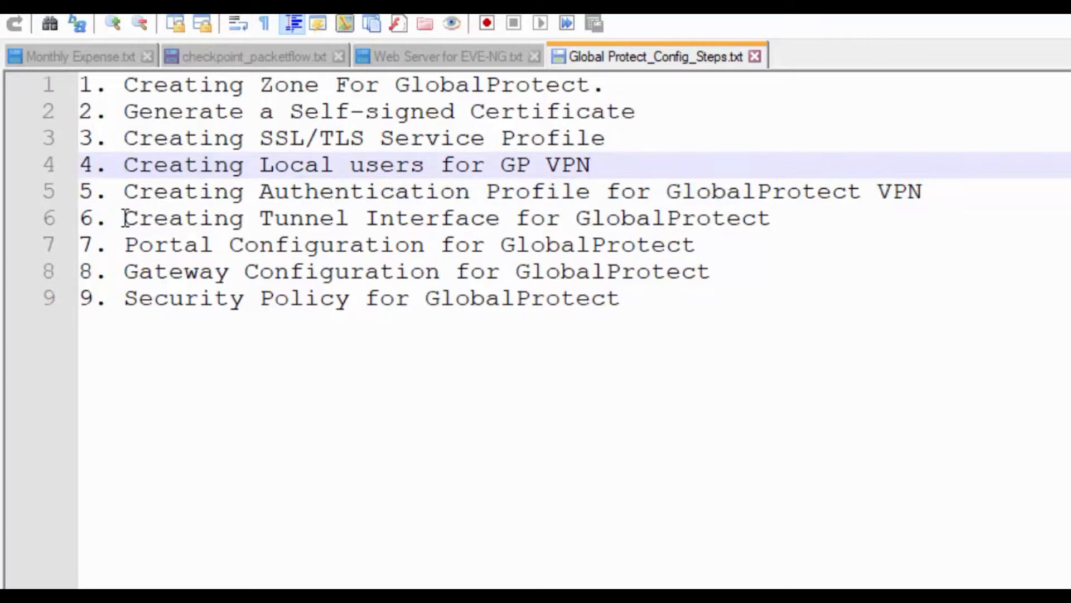
Step: Review steps 6–8 (tunnel interface, portal, gateway), re-highlight step 1, and return to Chrome
drag(124, 218, 796, 219)
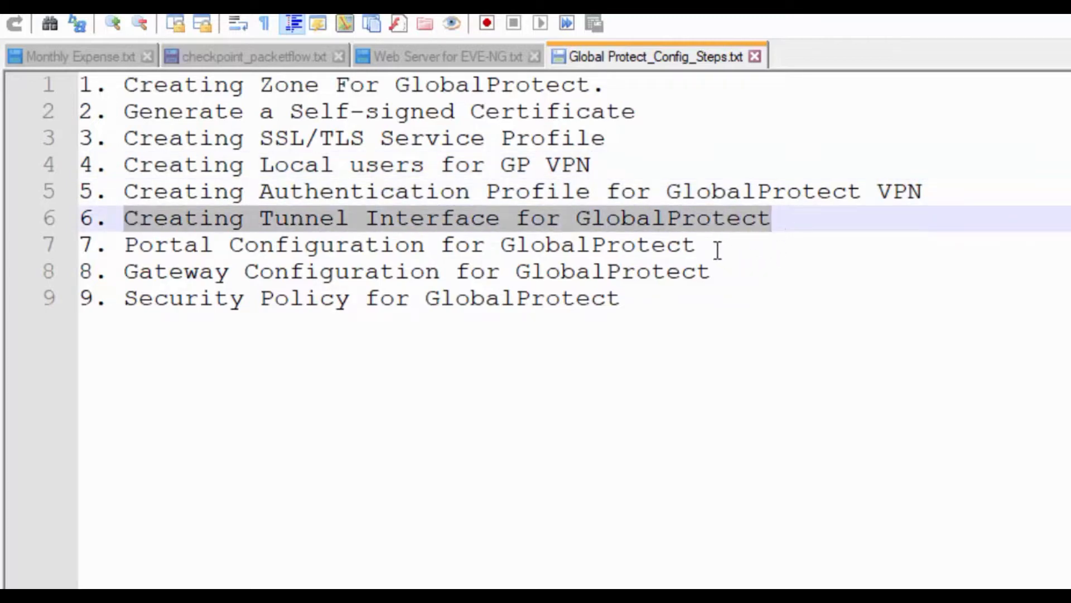
drag(126, 245, 712, 275)
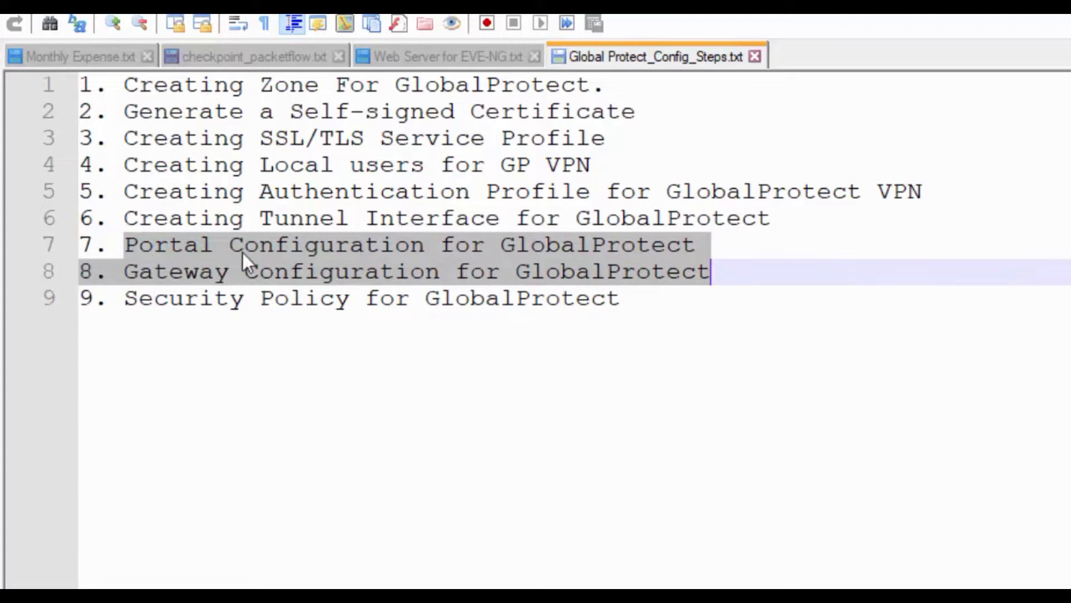
drag(125, 246, 705, 242)
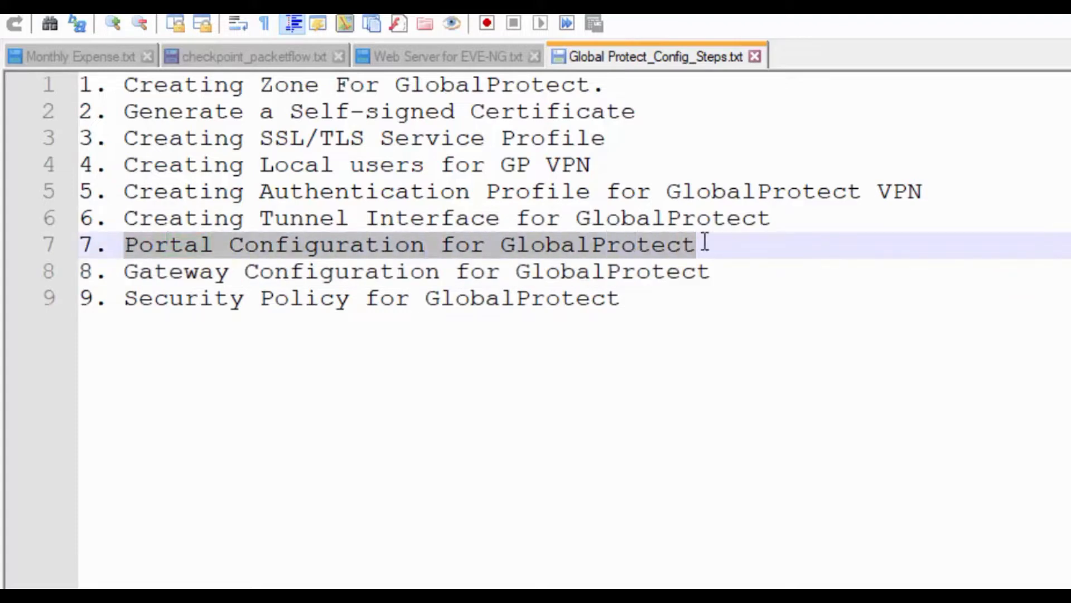
click(728, 254)
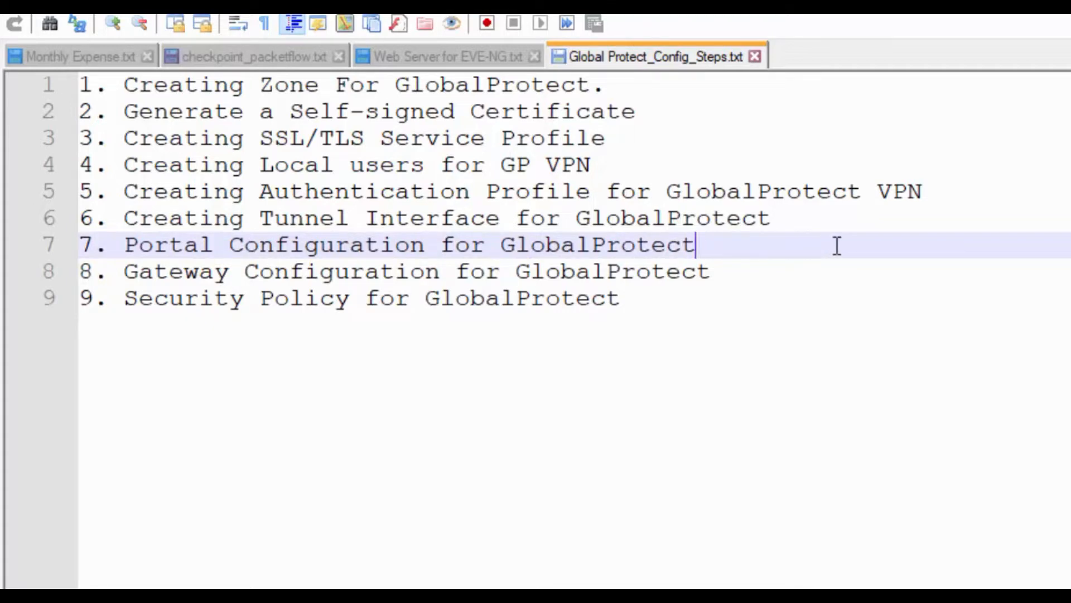
drag(741, 244, 132, 216)
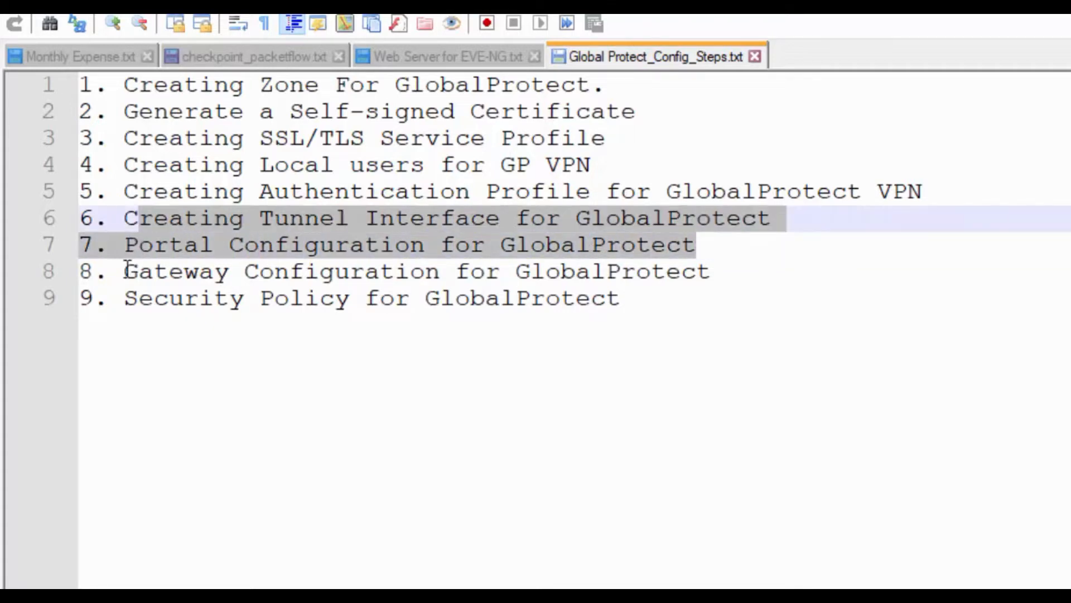
drag(125, 271, 796, 275)
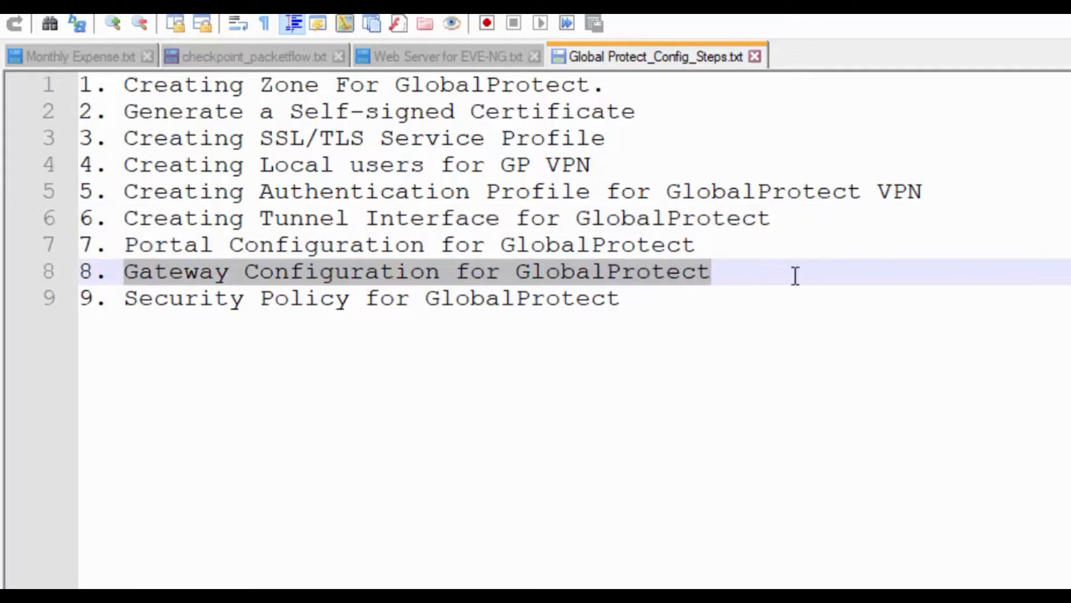
click(796, 275)
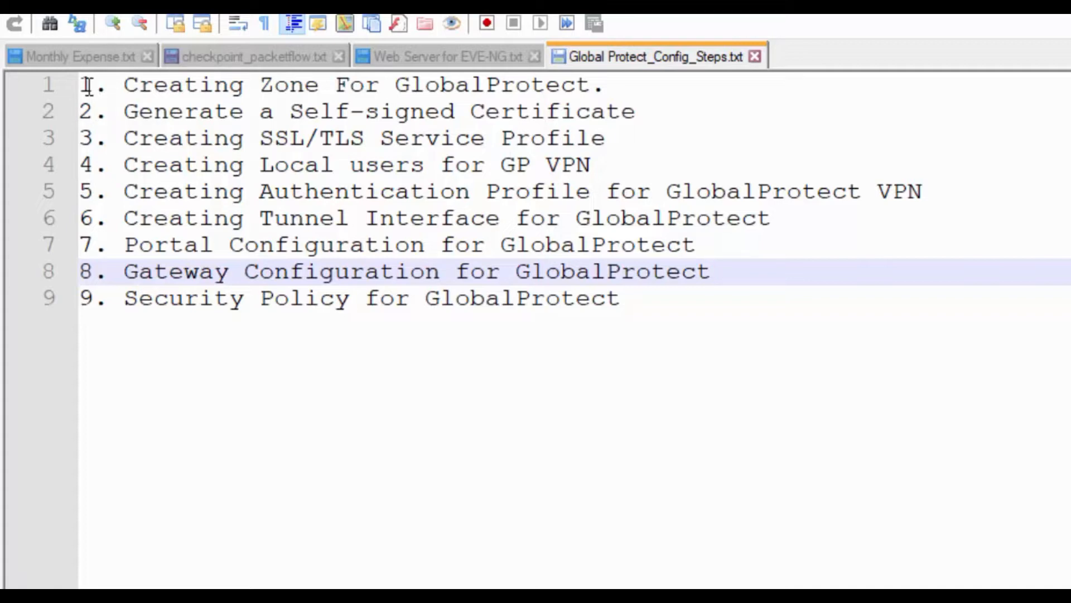
drag(125, 85, 608, 88)
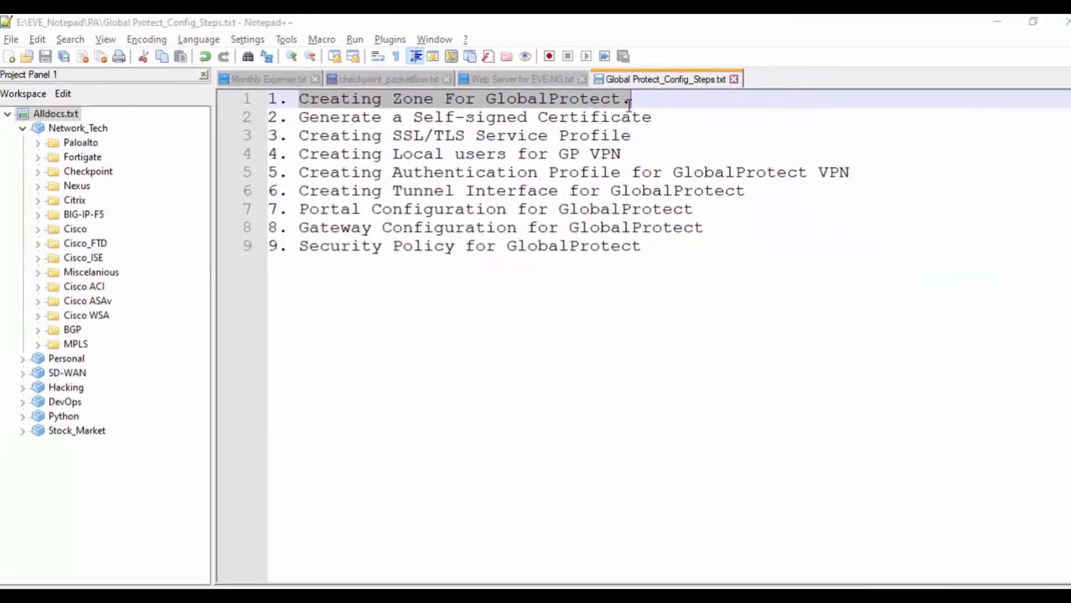
key(alt+Tab)
key(alt+Tab)
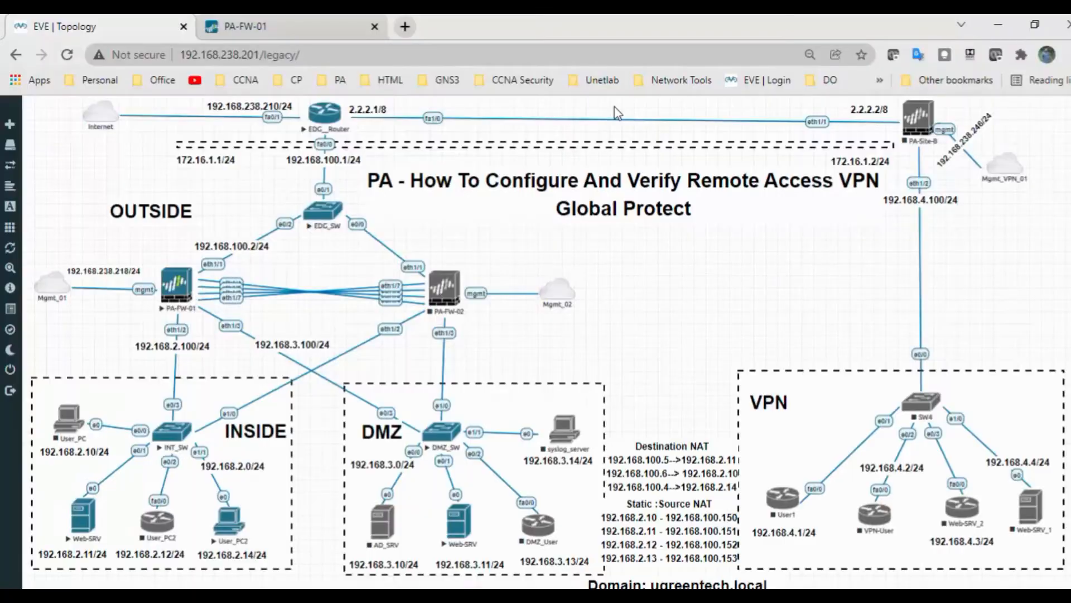
Step: On PA-FW-01, go to Network > Zones (DMZ, Inside, Outside) and begin adding a zone
click(284, 33)
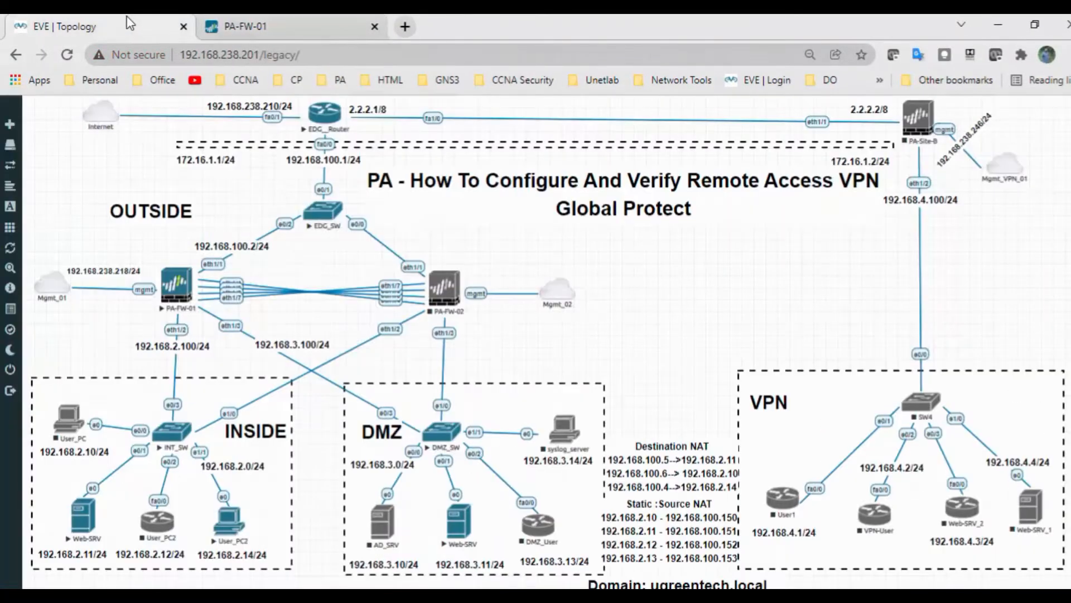
click(129, 27)
click(287, 32)
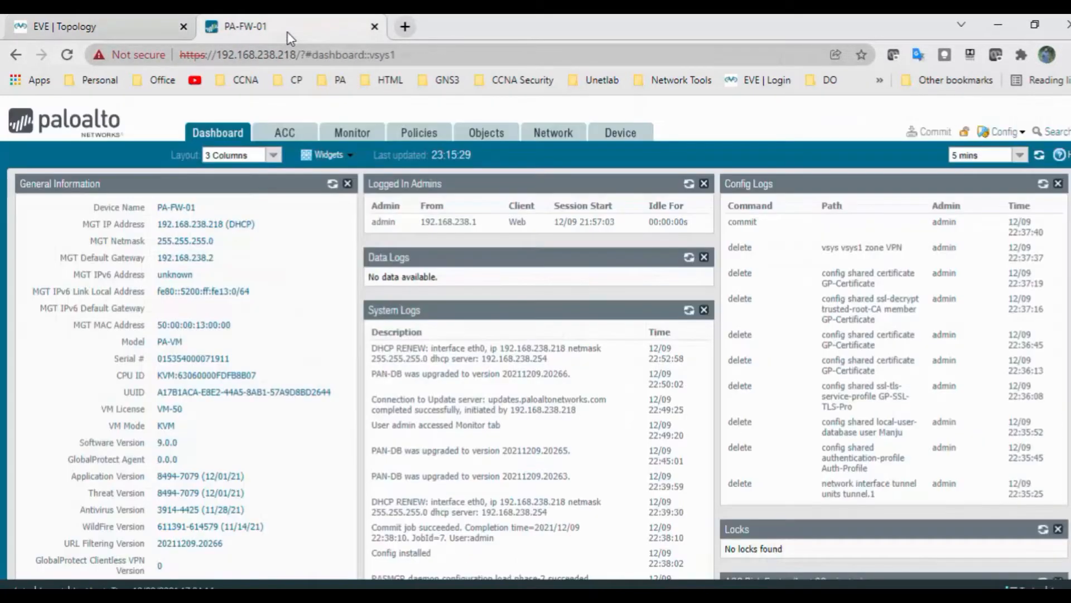
click(622, 137)
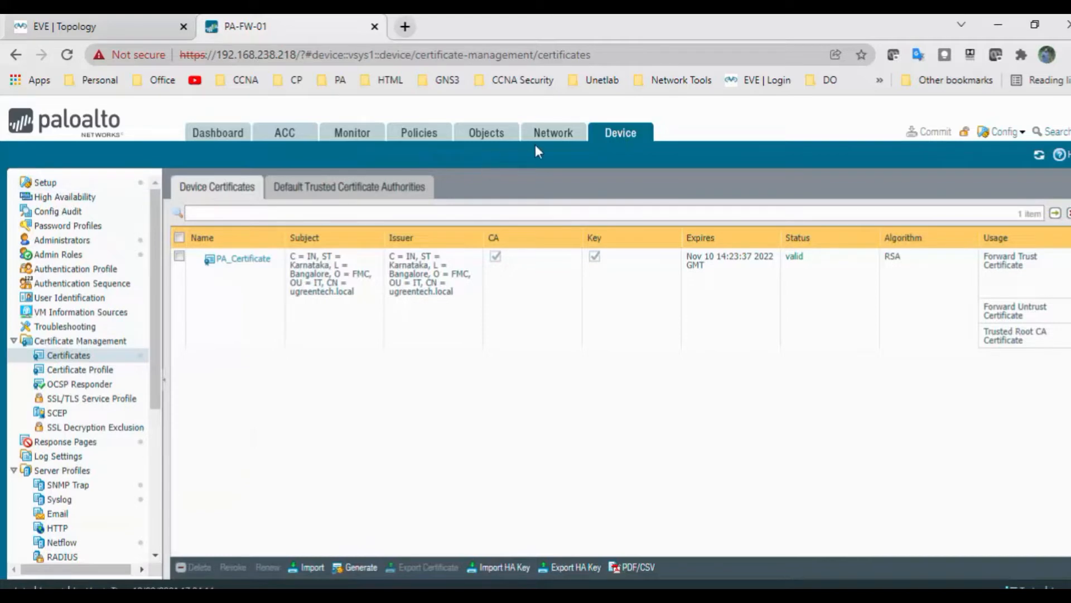
click(556, 139)
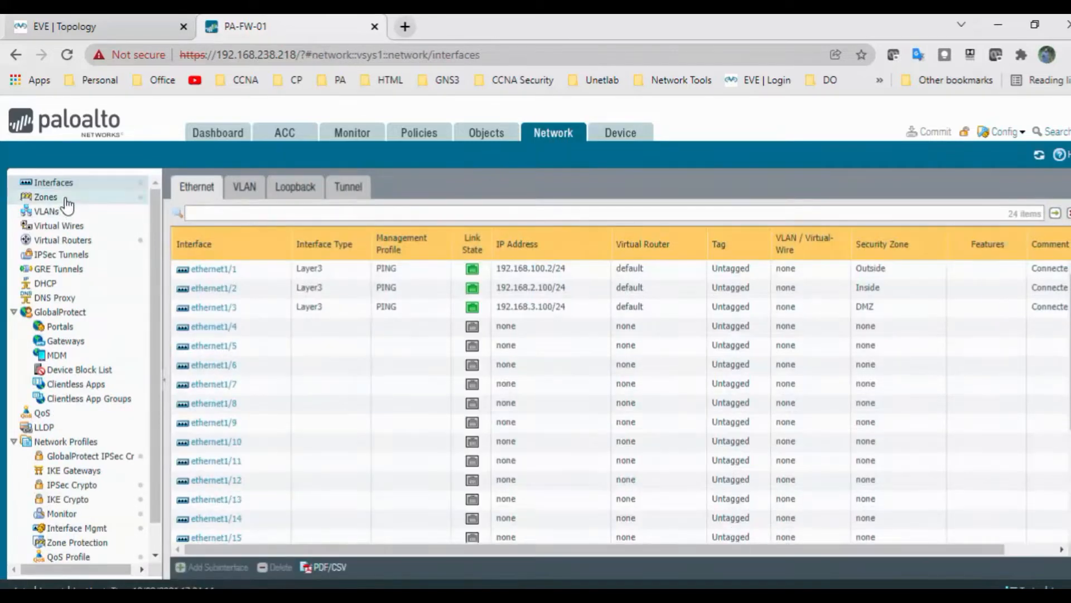
click(65, 200)
click(181, 567)
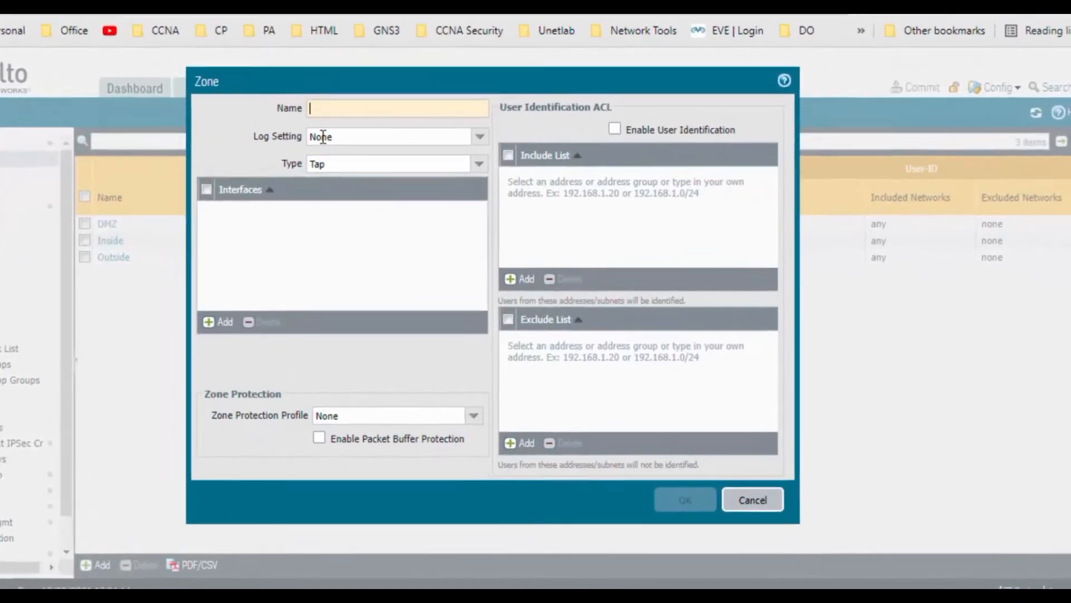
Step: Create Layer3 zone VPN with User Identification enabled, then mark the certificate step in the checklist
text(VPN)
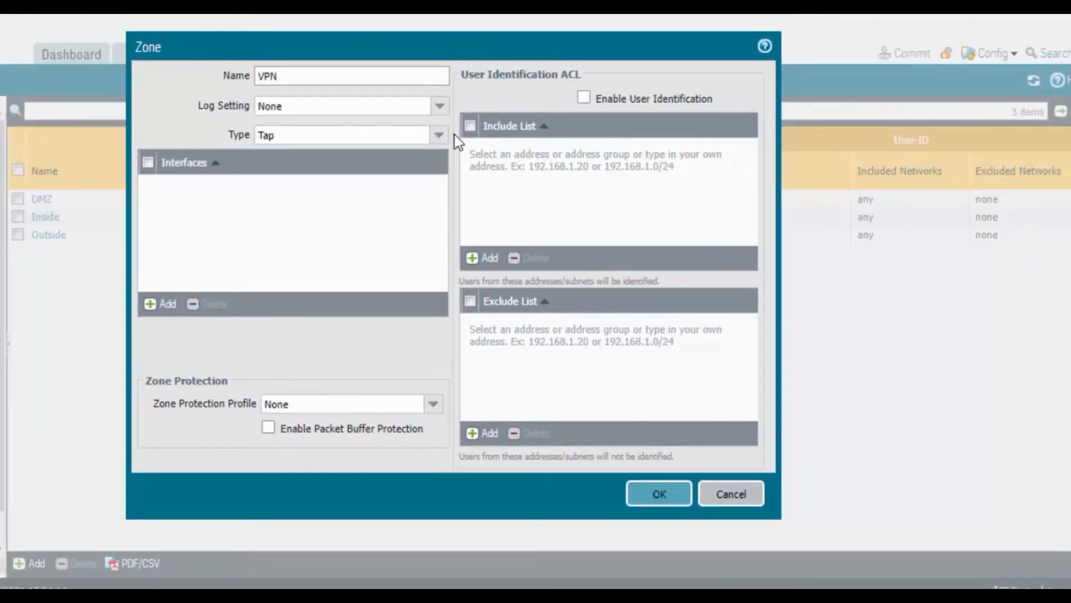
click(440, 135)
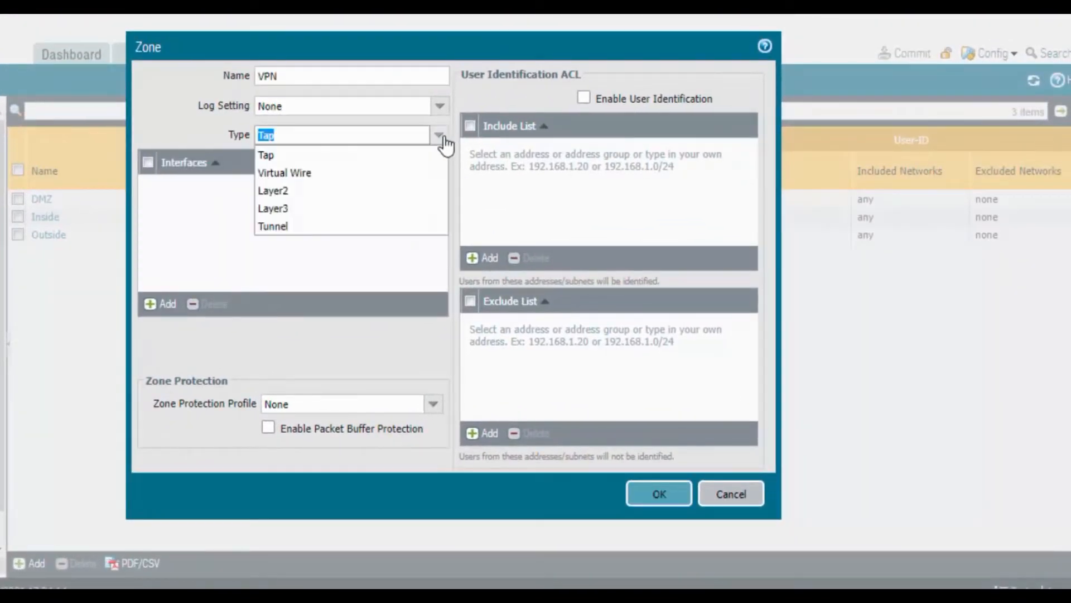
click(382, 209)
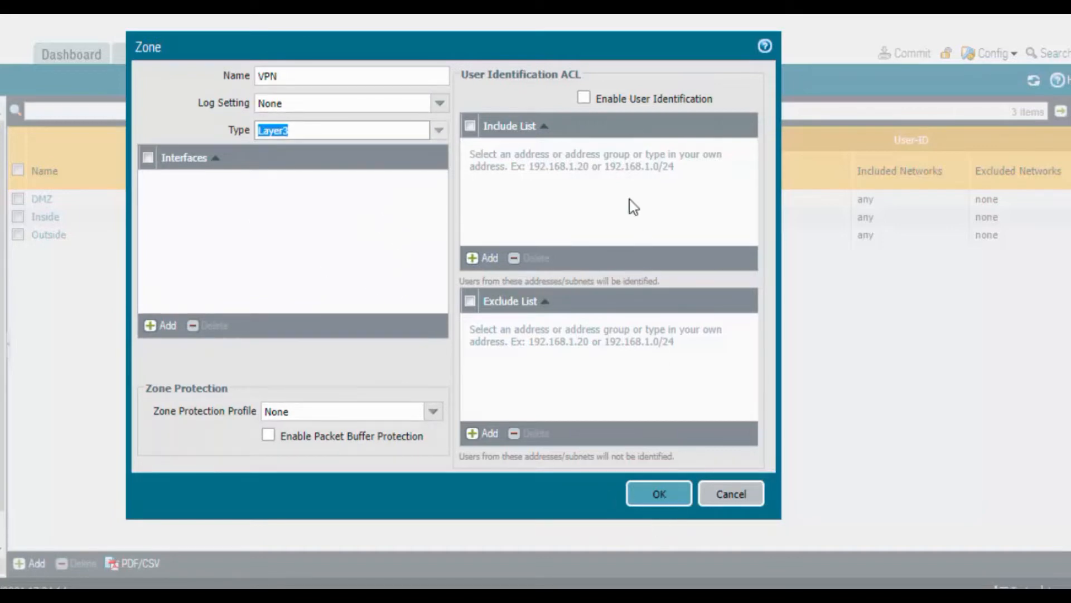
click(586, 99)
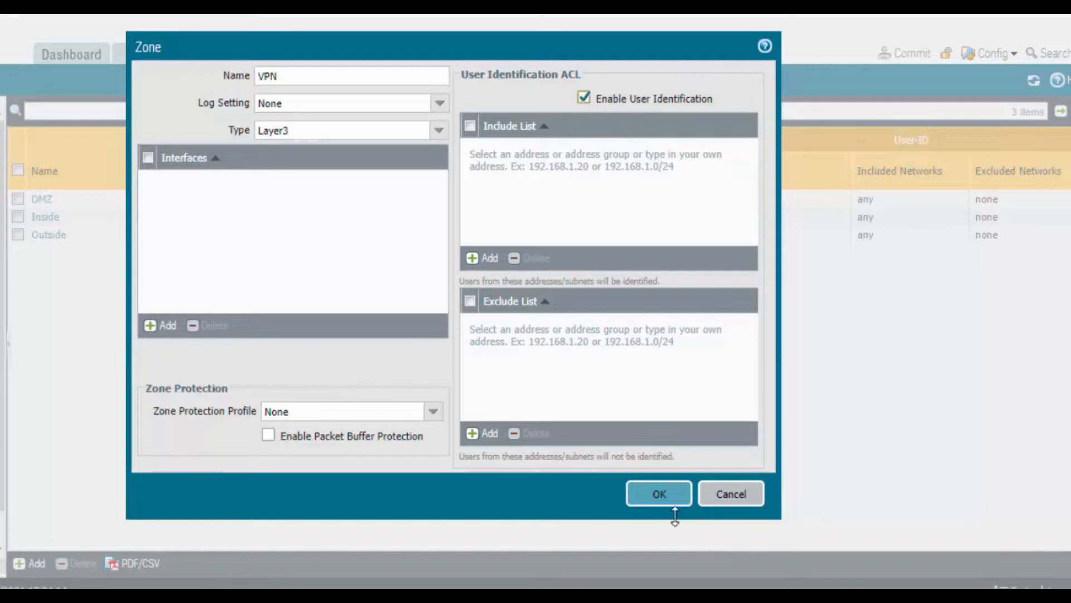
click(668, 496)
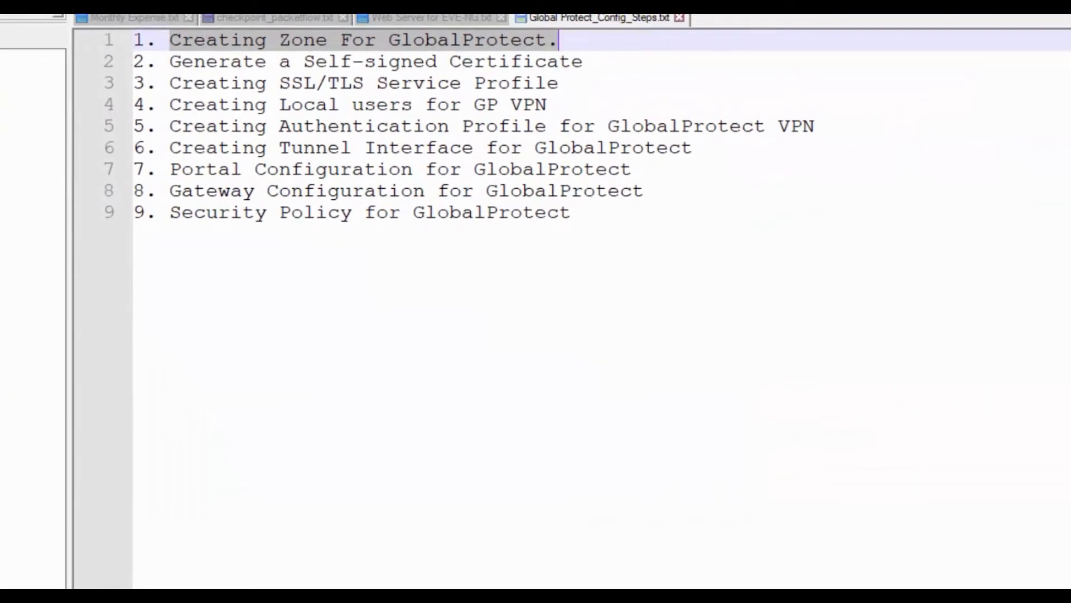
drag(172, 62, 582, 60)
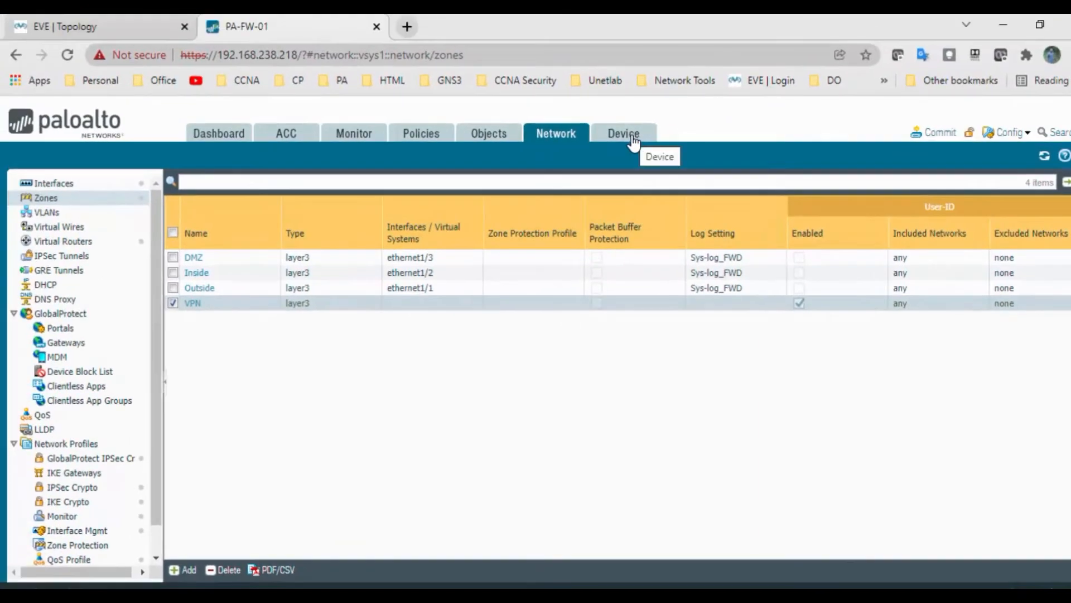
Step: Start a certificate named GP-Certificate, common name 192.168.100.2, flagged as Certificate Authority
click(633, 140)
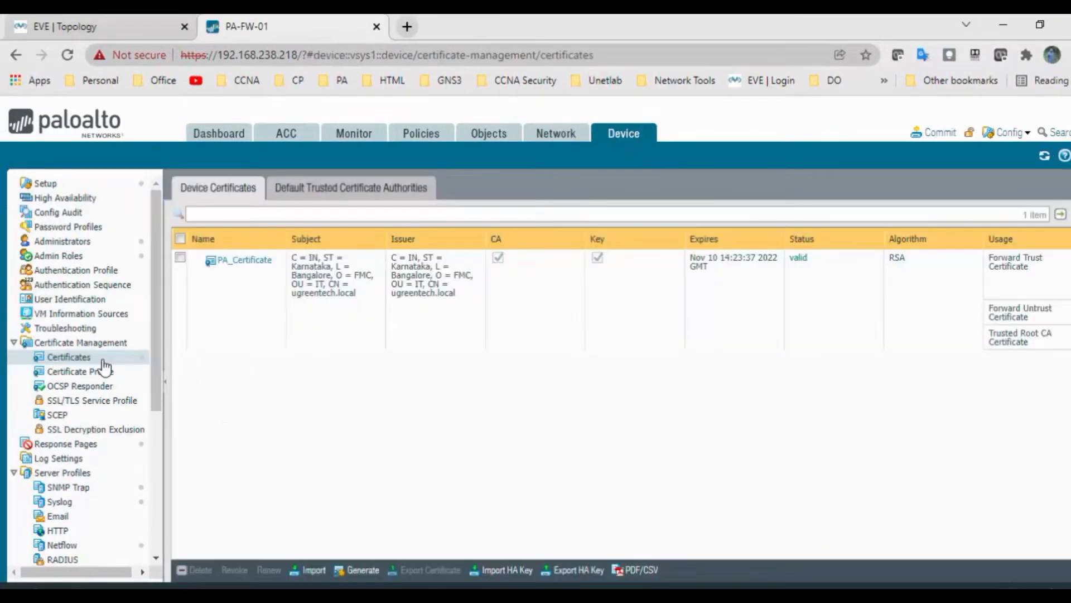
click(101, 361)
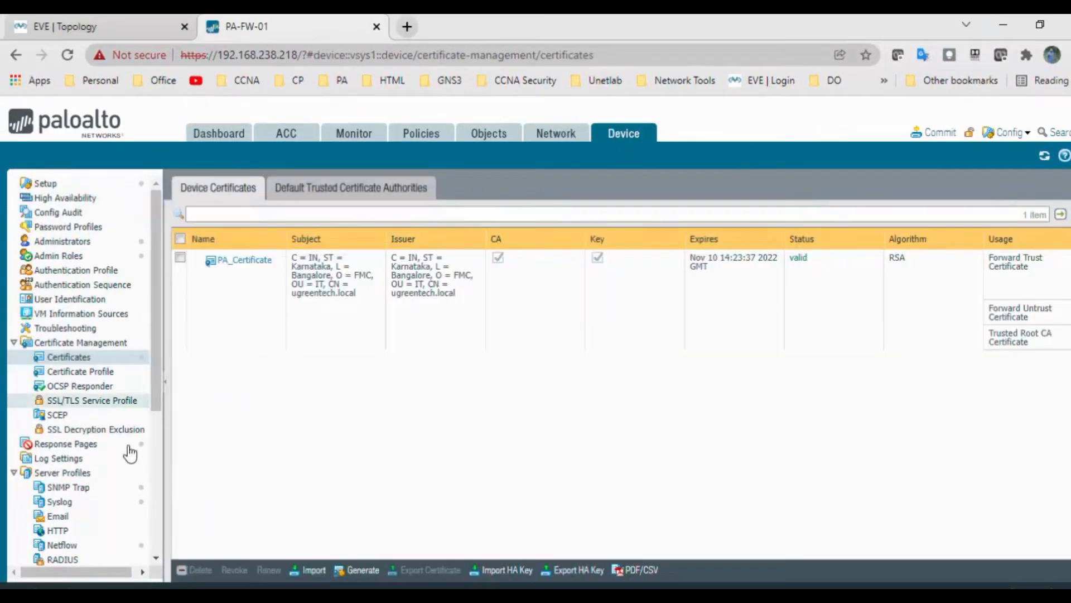
click(364, 570)
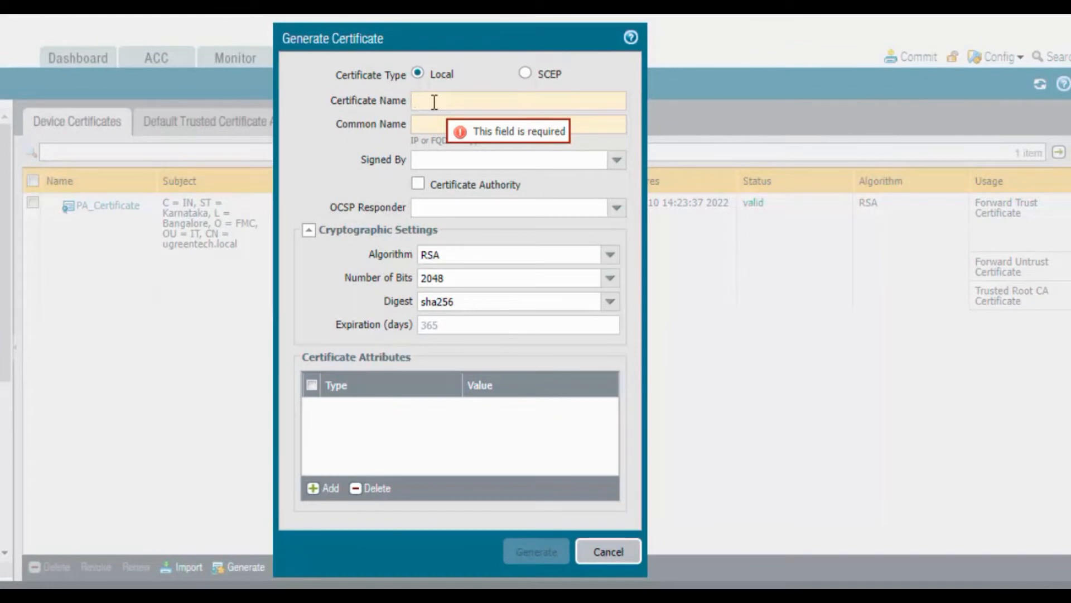
click(434, 102)
text(GP)
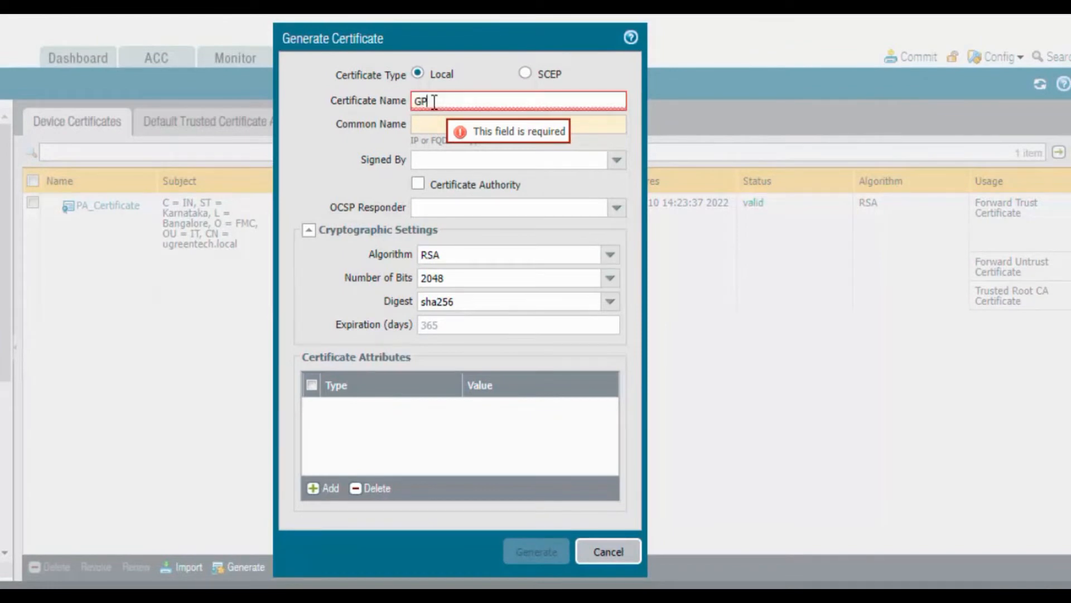
text(-Cer)
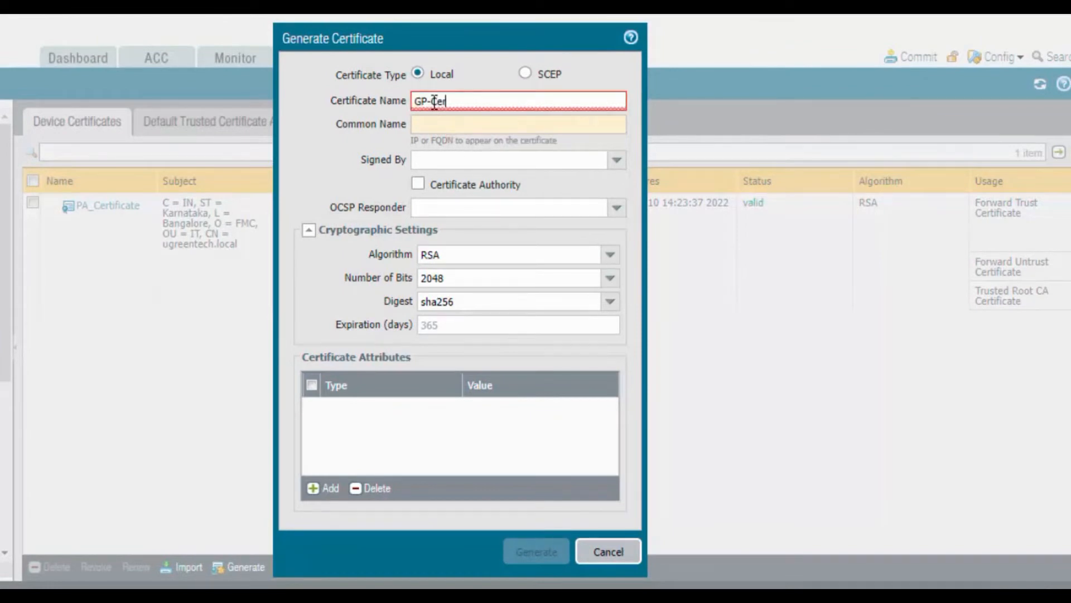
text(tificate)
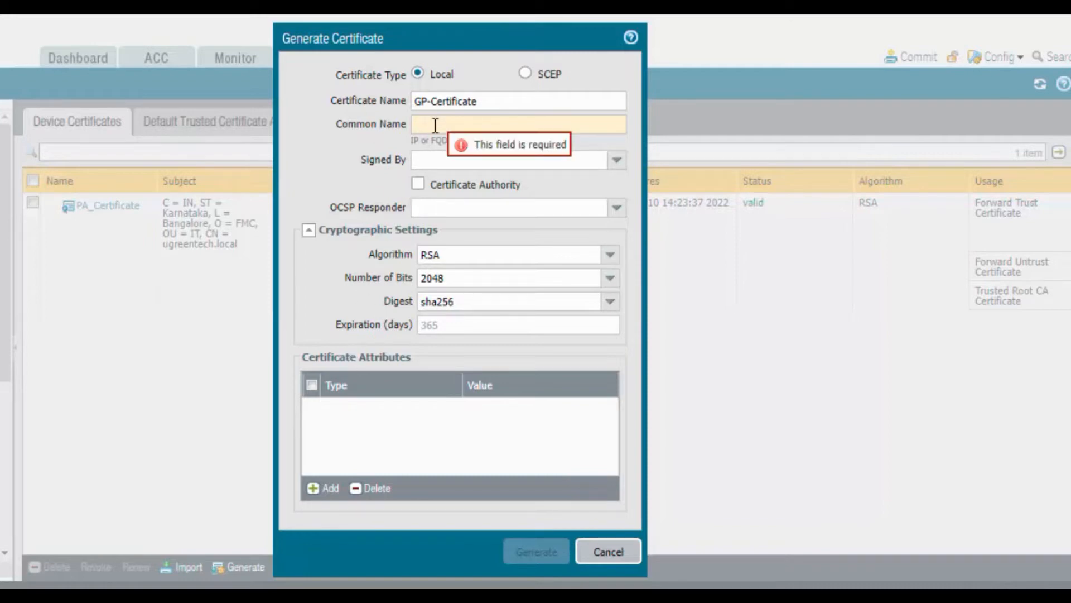
click(435, 125)
text(192)
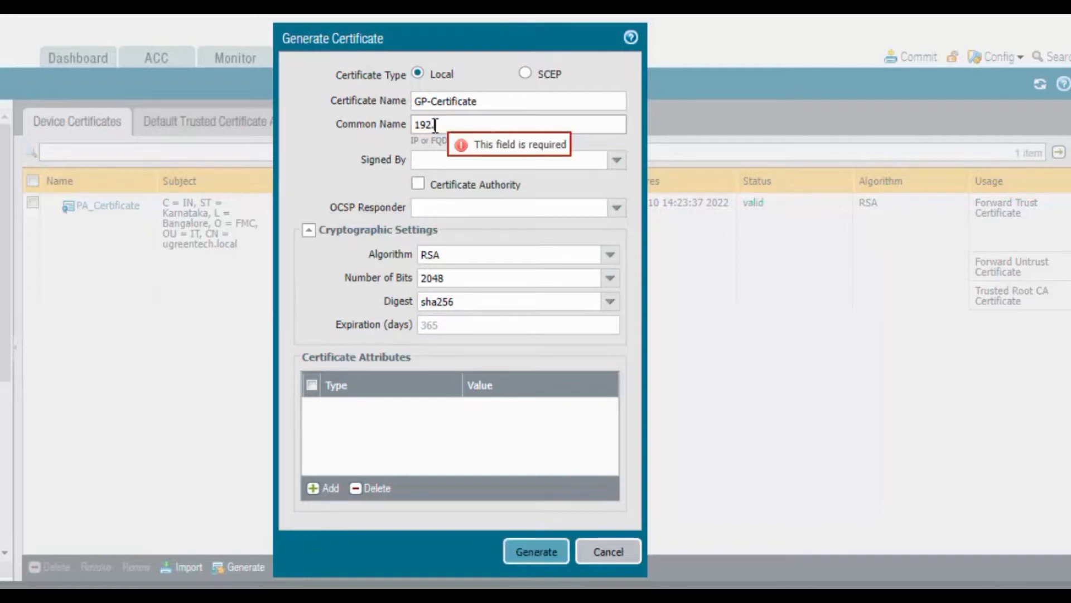
text(.168.100.2)
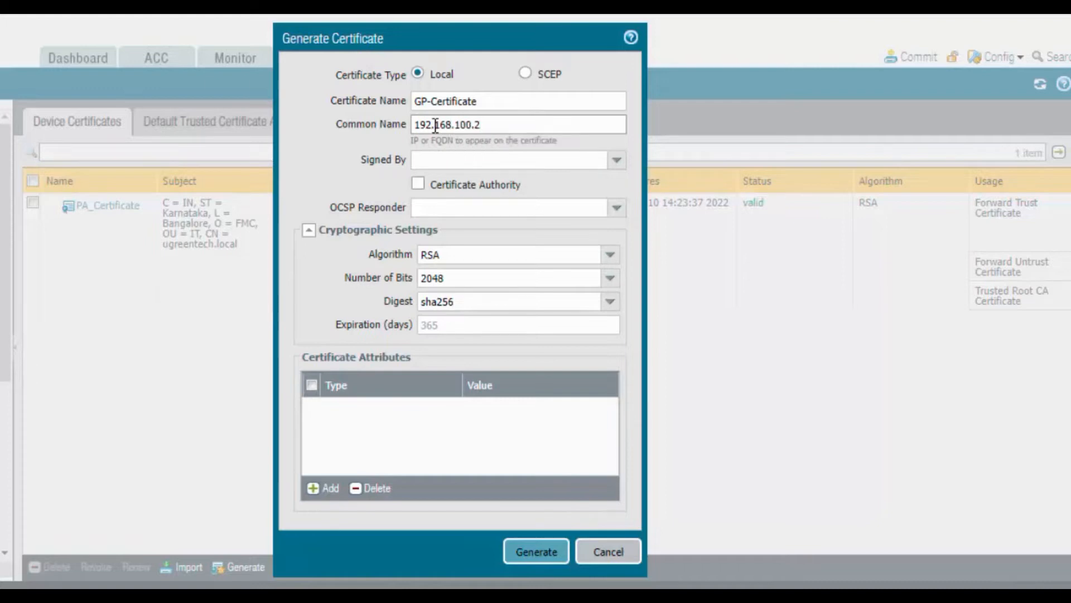
click(418, 185)
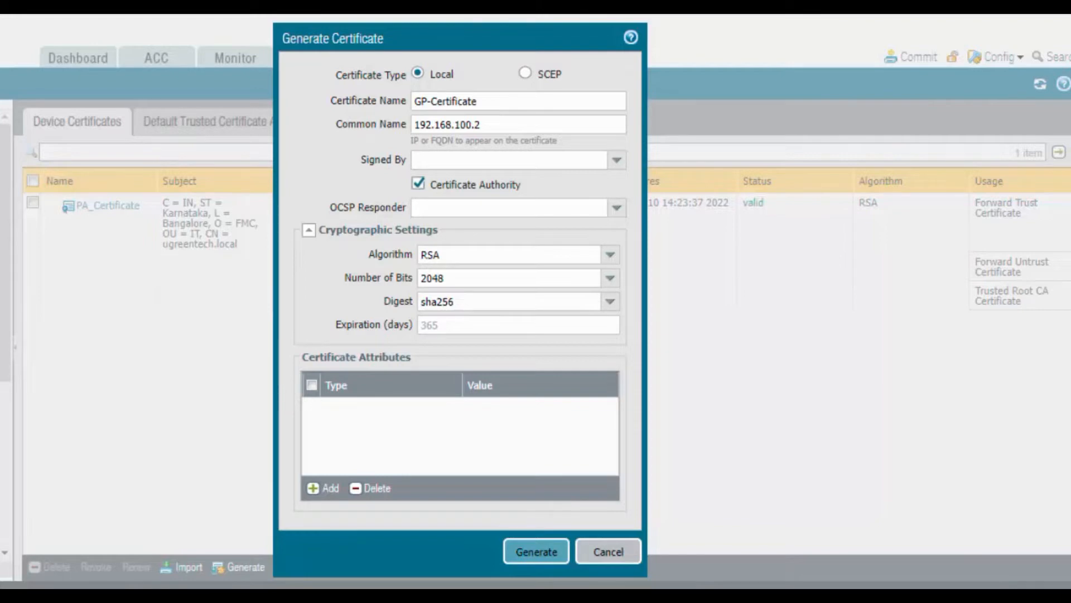
Step: Add attributes IP 192.168.100.2 and Host Name GP-VPN, then generate the certificate
click(313, 489)
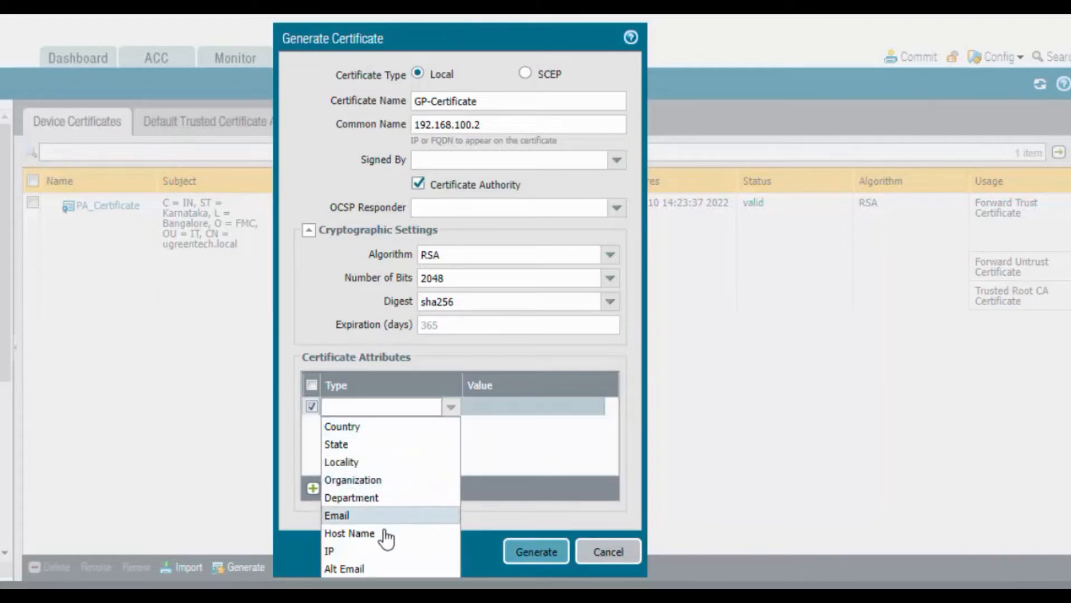
click(371, 551)
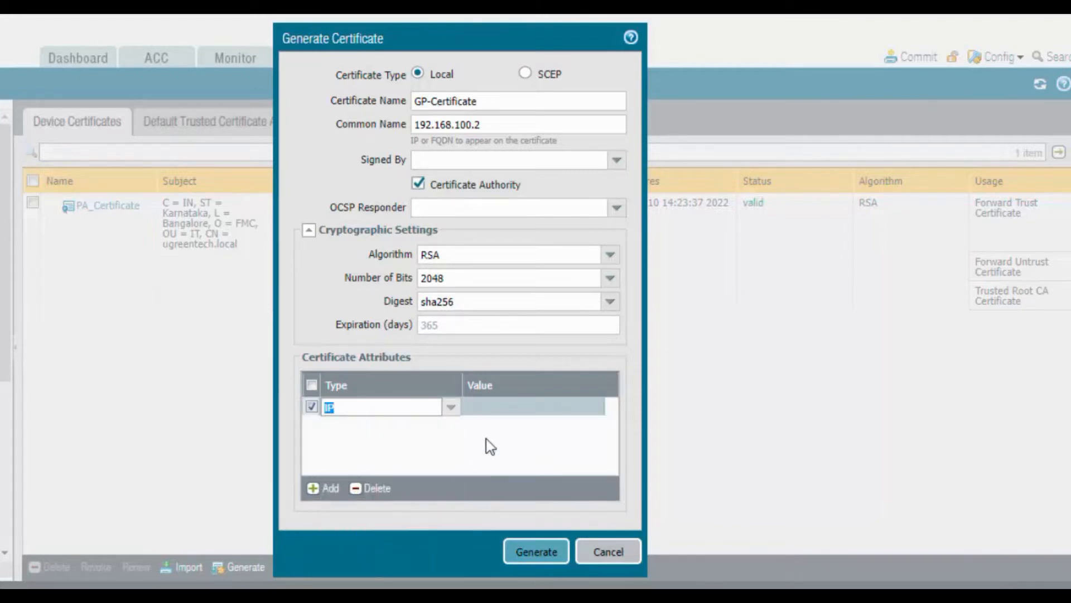
click(519, 415)
click(538, 406)
text(192.168)
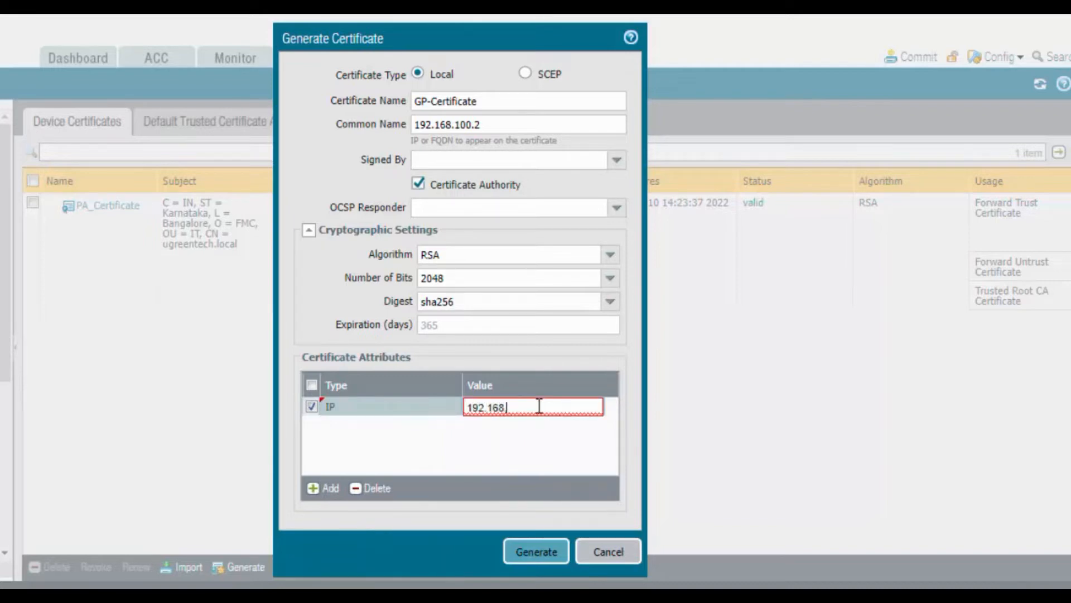
text(.100.2)
key(Return)
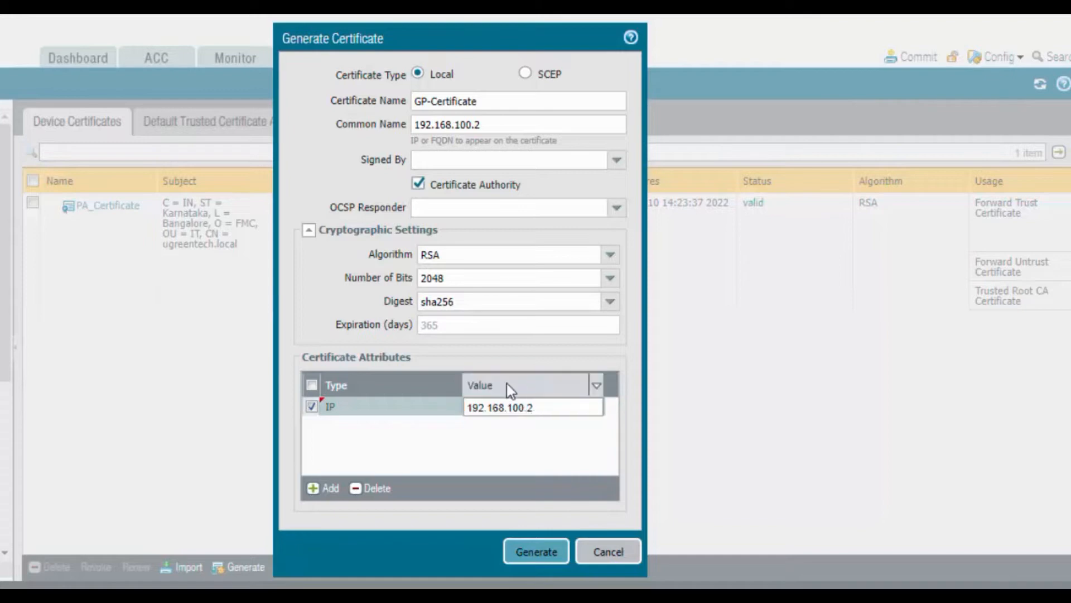
click(326, 487)
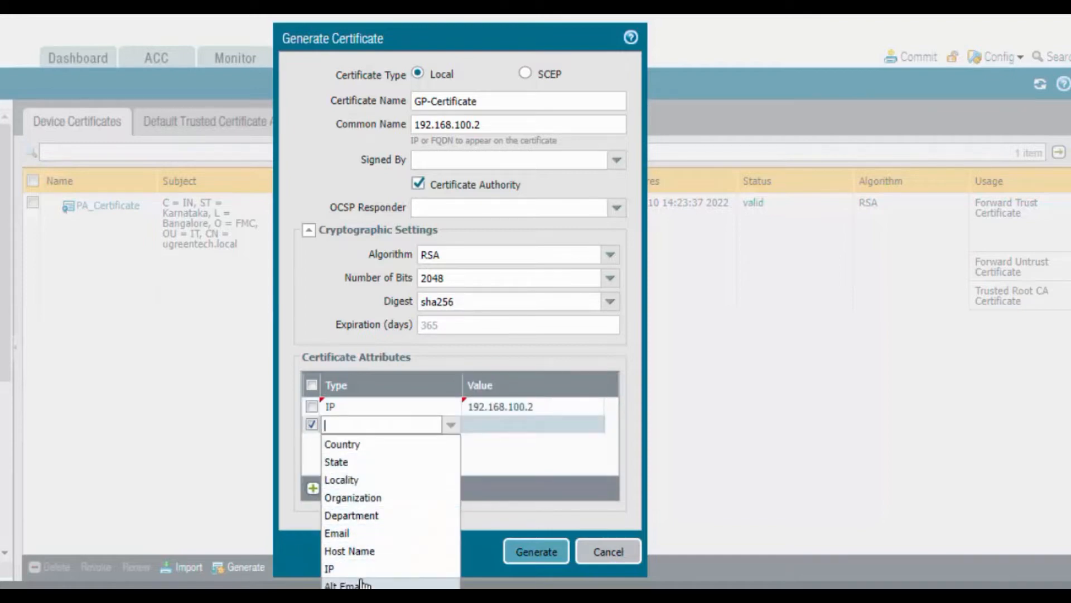
click(370, 550)
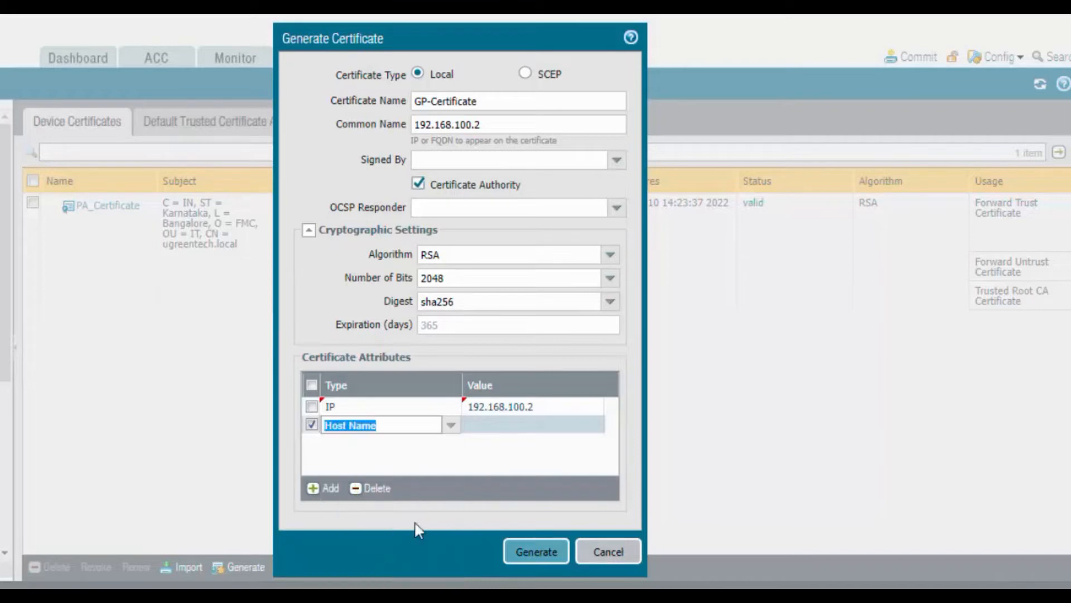
click(509, 433)
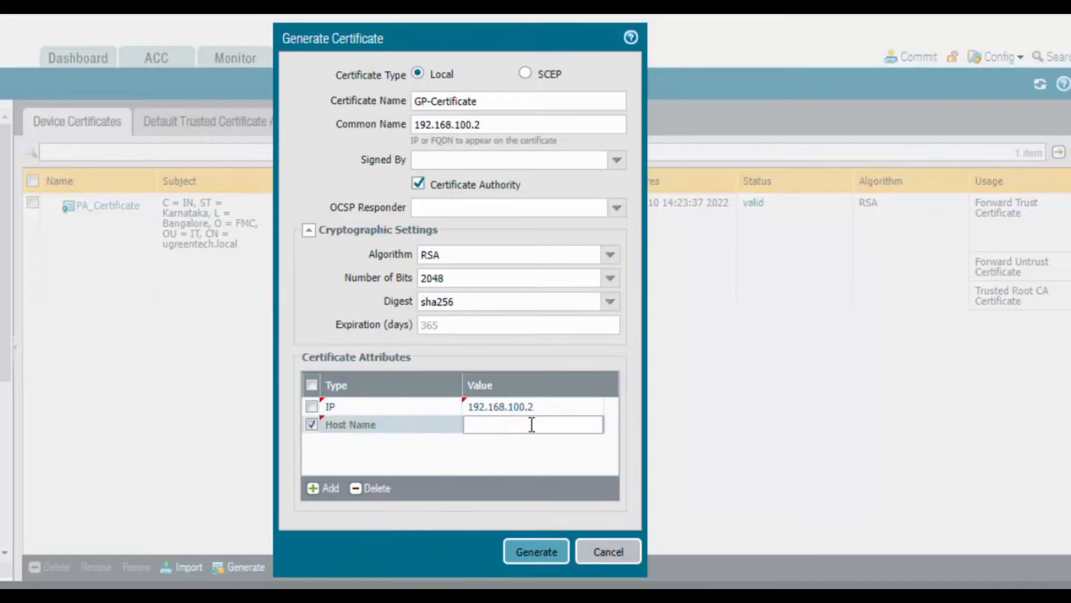
text(GP-VPN)
click(476, 473)
click(527, 555)
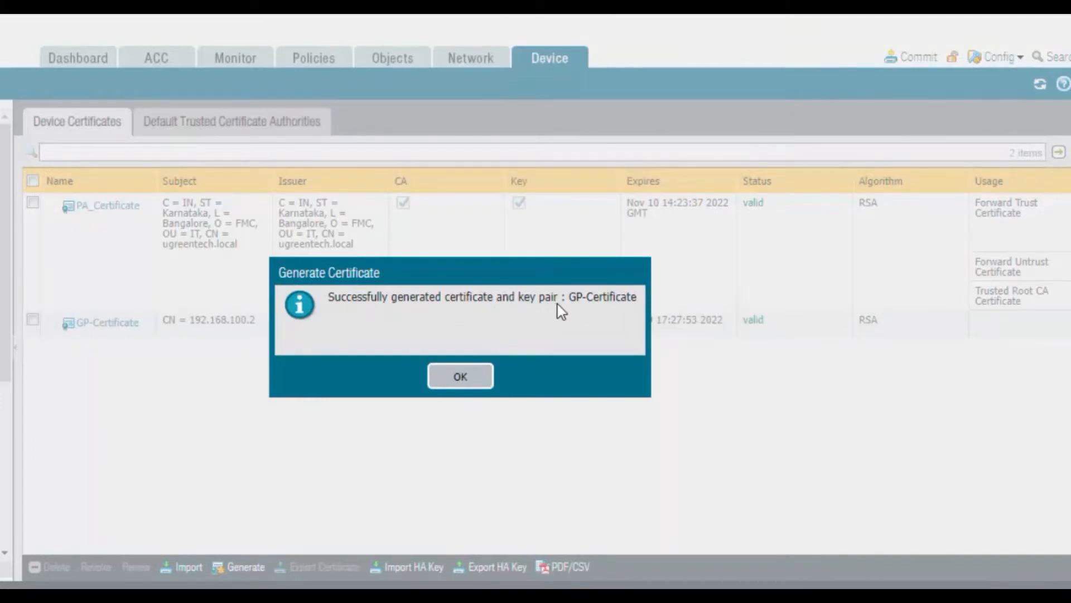
click(468, 382)
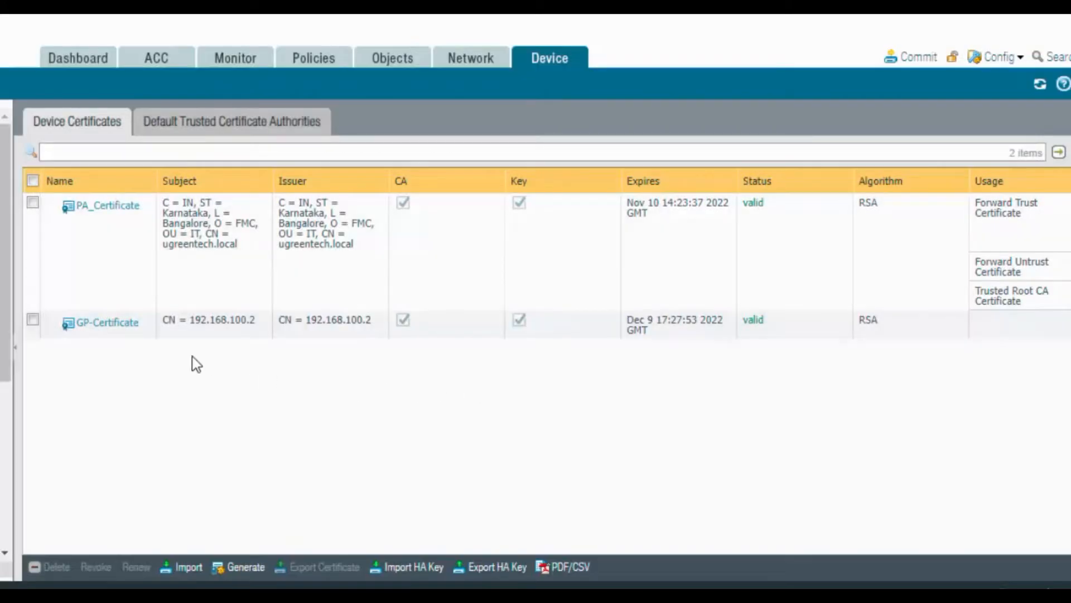
Step: Mark GP-Certificate as Trusted Root CA, then highlight the SSL/TLS profile step in the checklist
click(111, 325)
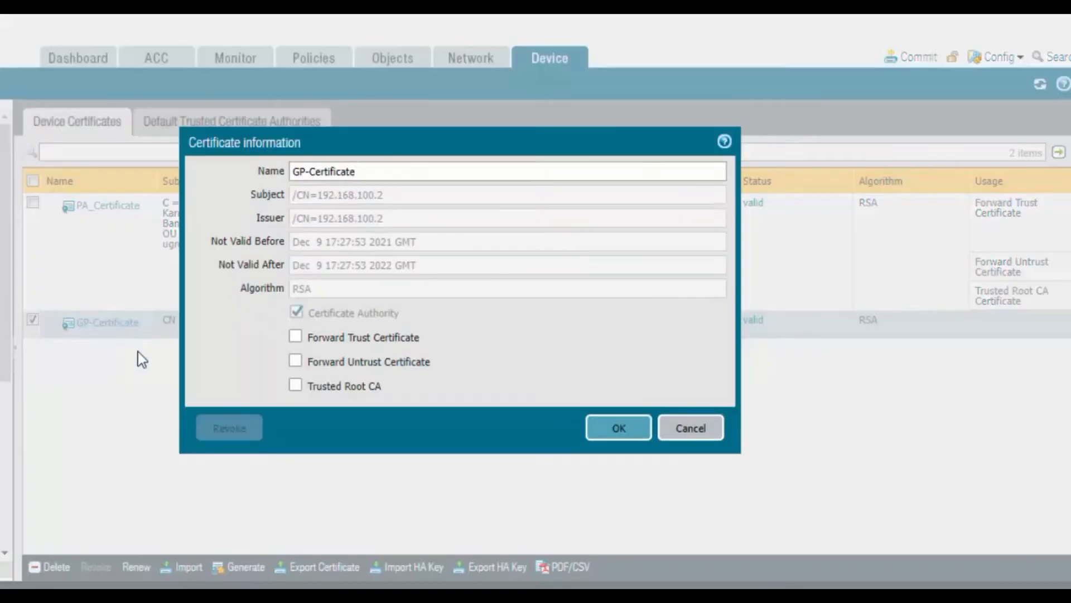
click(297, 386)
click(617, 428)
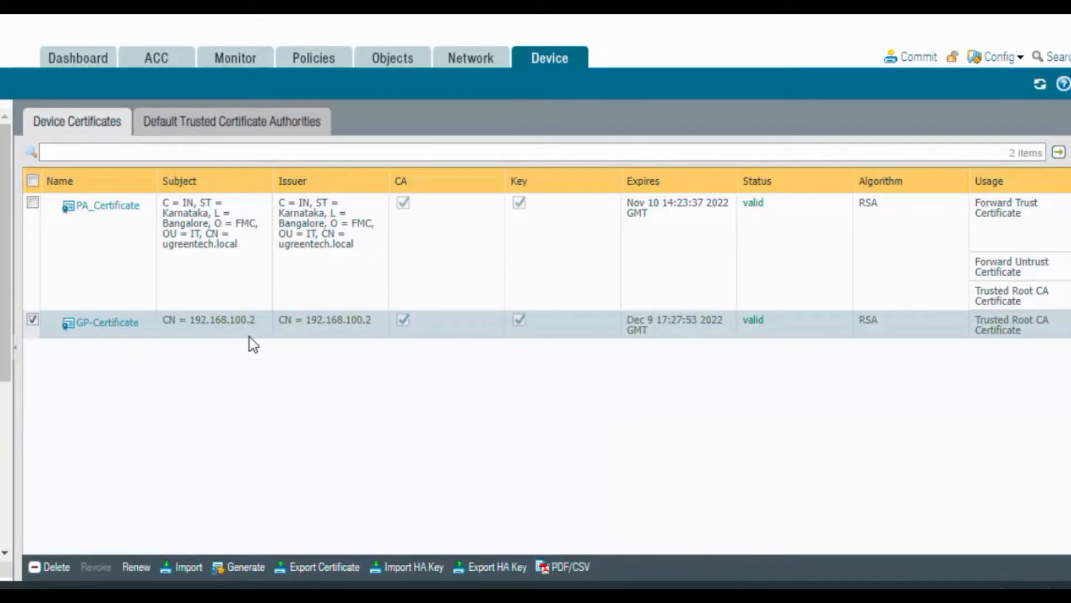
mouse_move(83, 332)
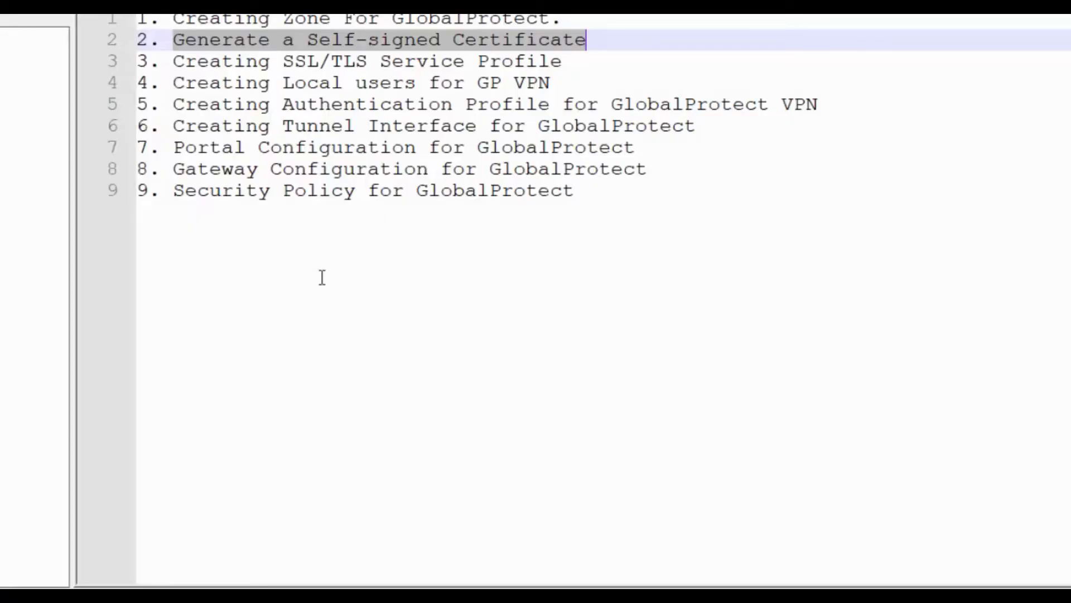
drag(173, 61, 568, 60)
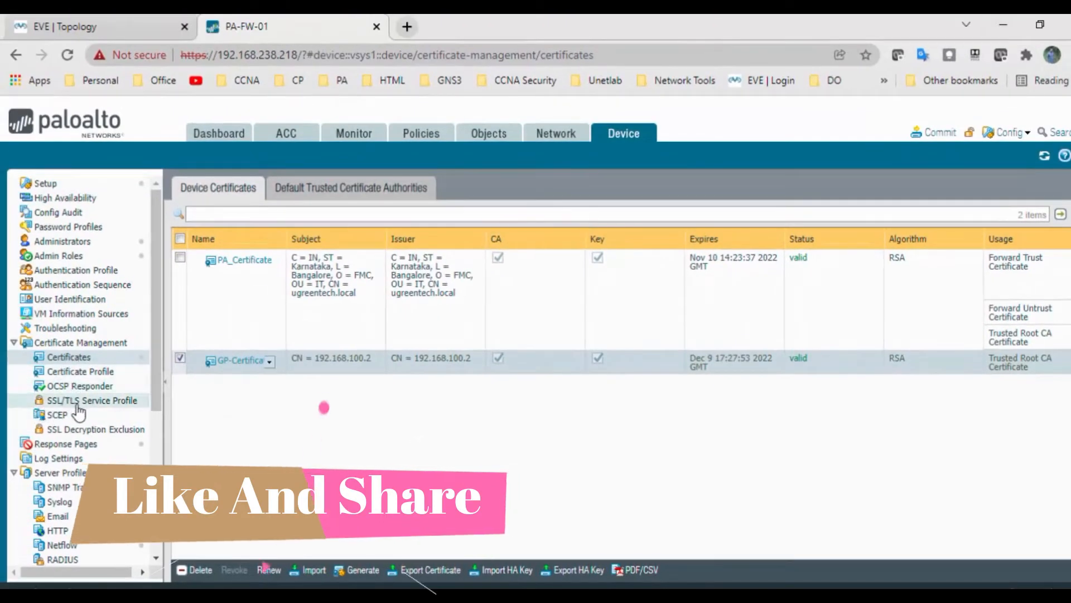
Step: Create SSL/TLS service profile GP-SSL-TLS-Profile using GP-Certificate, minimum TLSv1.0, maximum Max
click(110, 403)
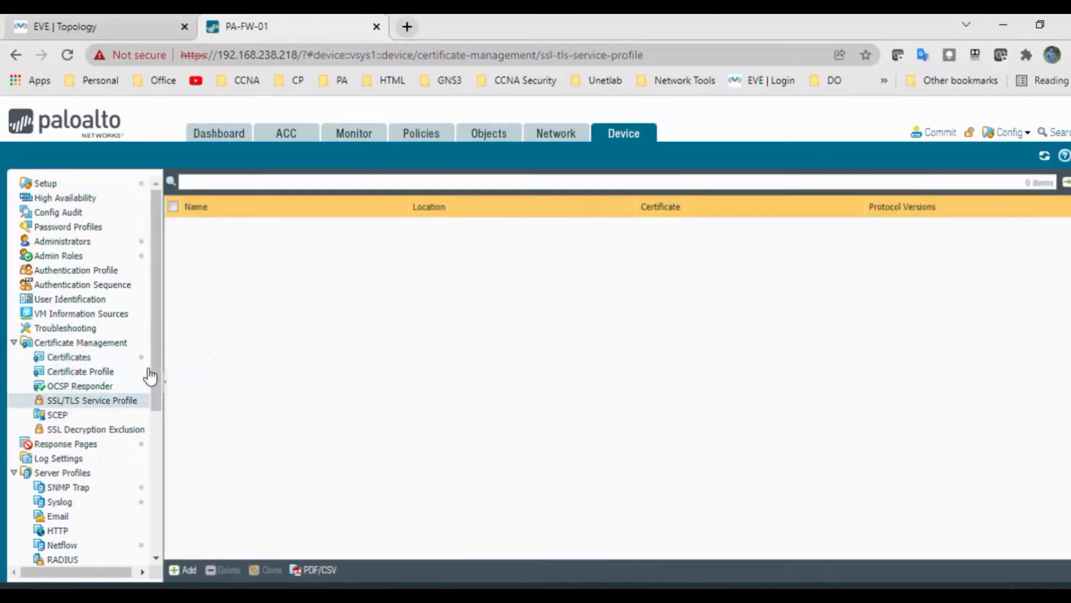
click(188, 569)
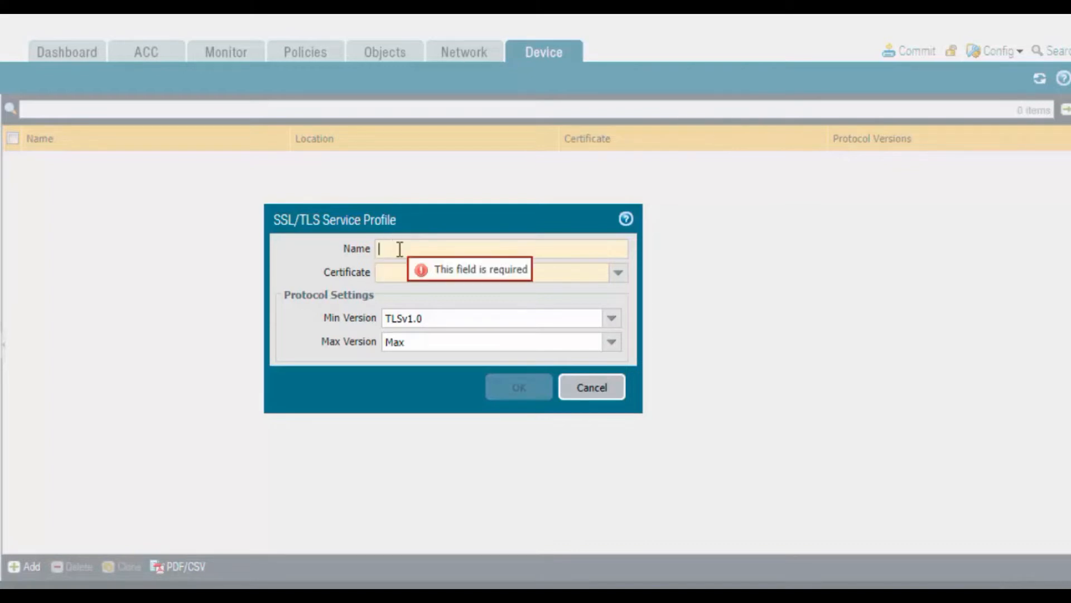
text(GP-SSL-t)
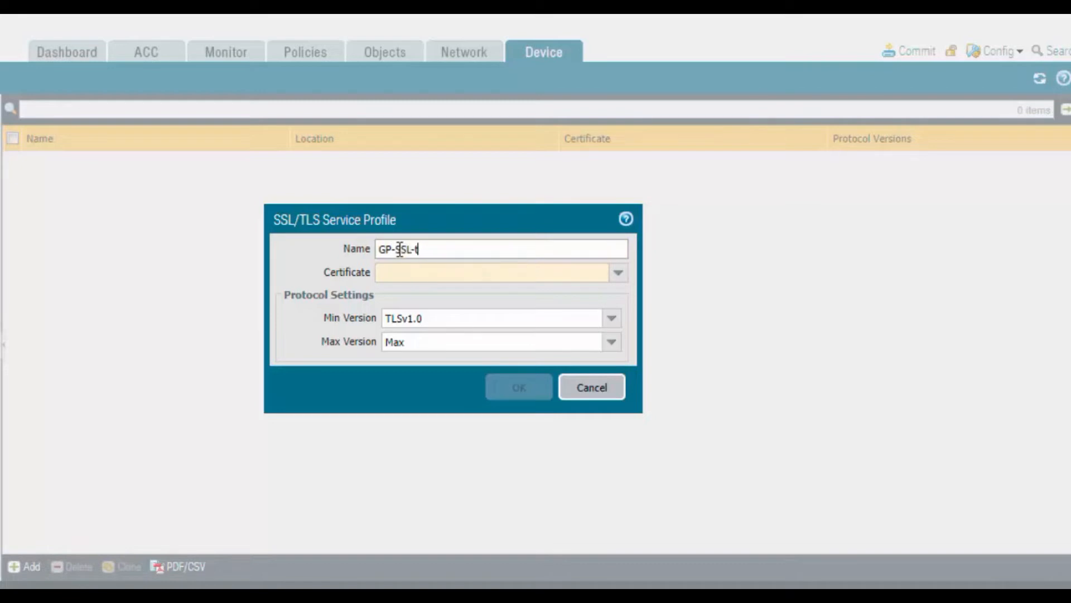
key(BackSpace)
text(TLS-Profile)
click(618, 274)
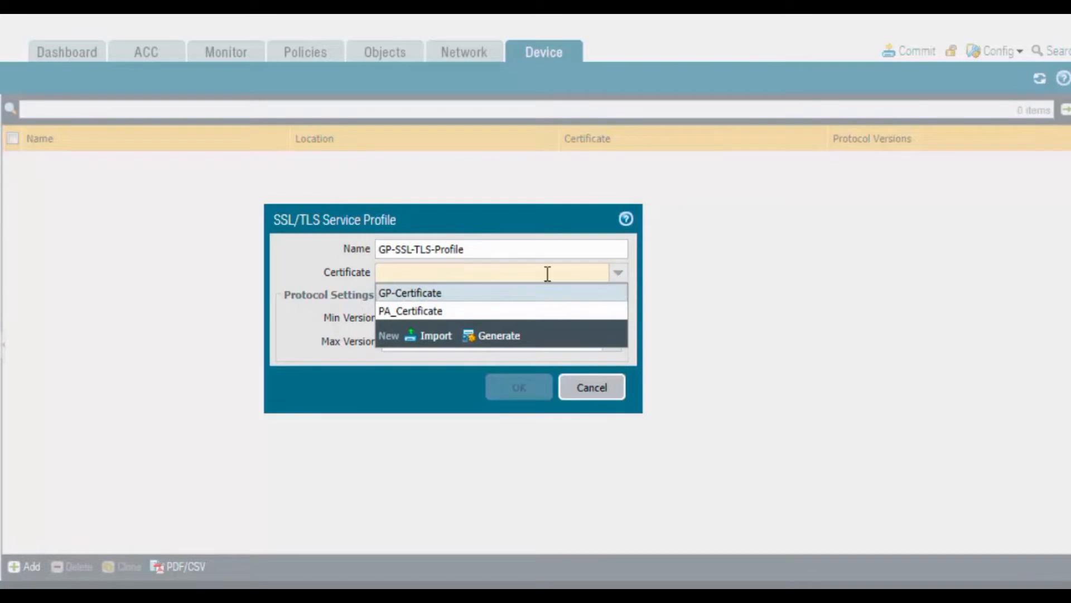
click(473, 295)
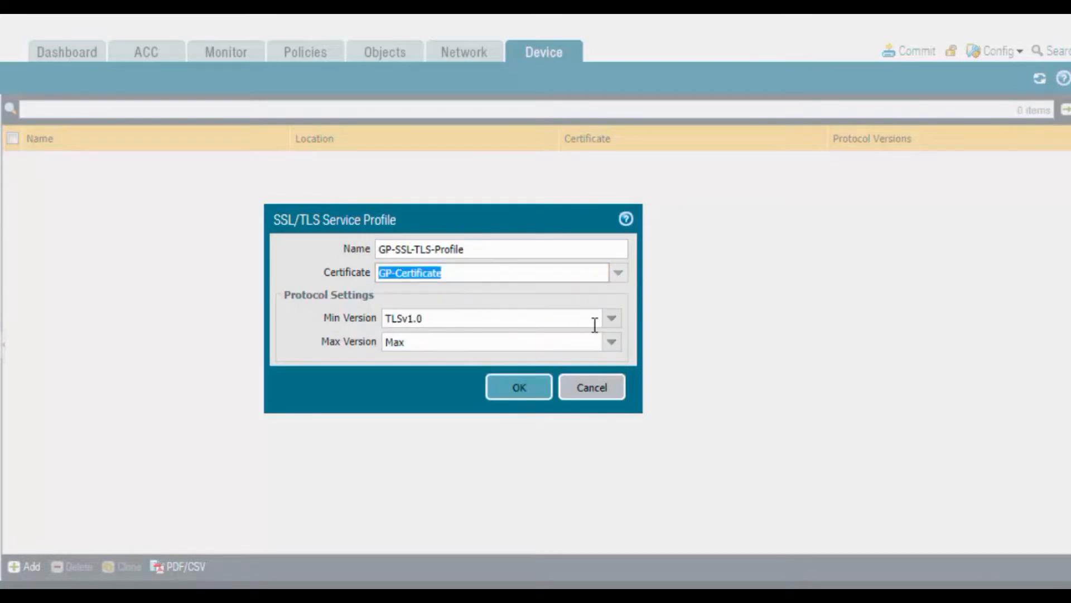
click(612, 319)
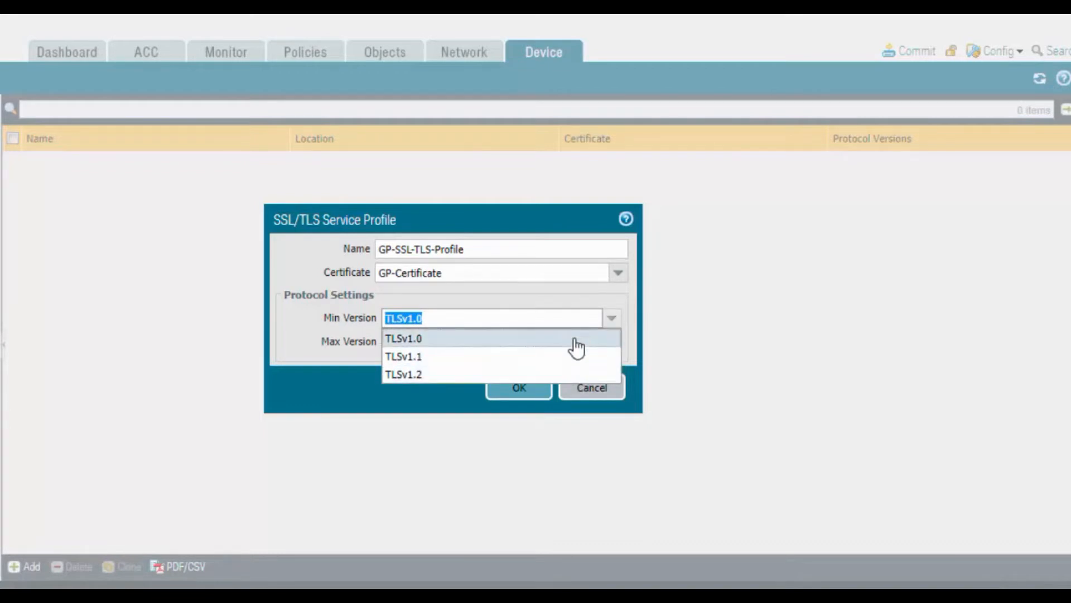
click(576, 345)
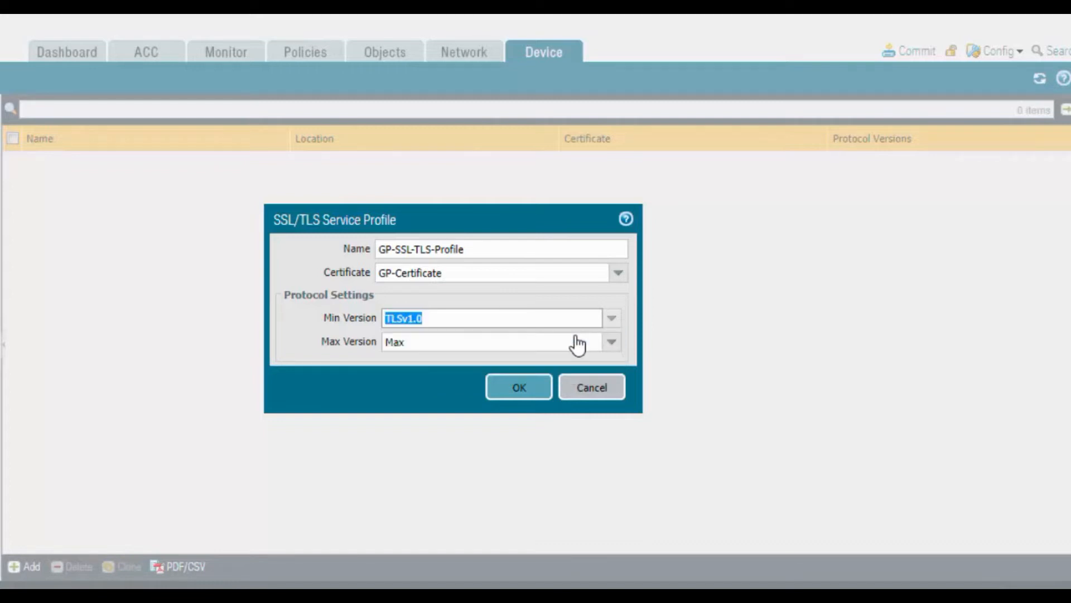
click(527, 395)
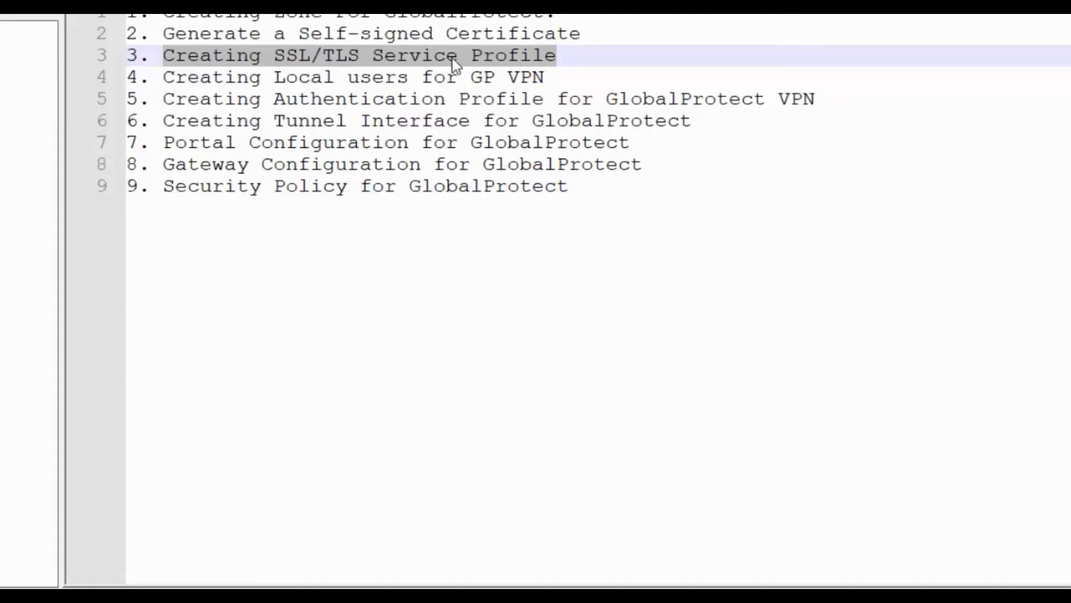
Step: Highlight the local users step in the checklist and return to the firewall interface
click(567, 57)
drag(545, 77, 127, 77)
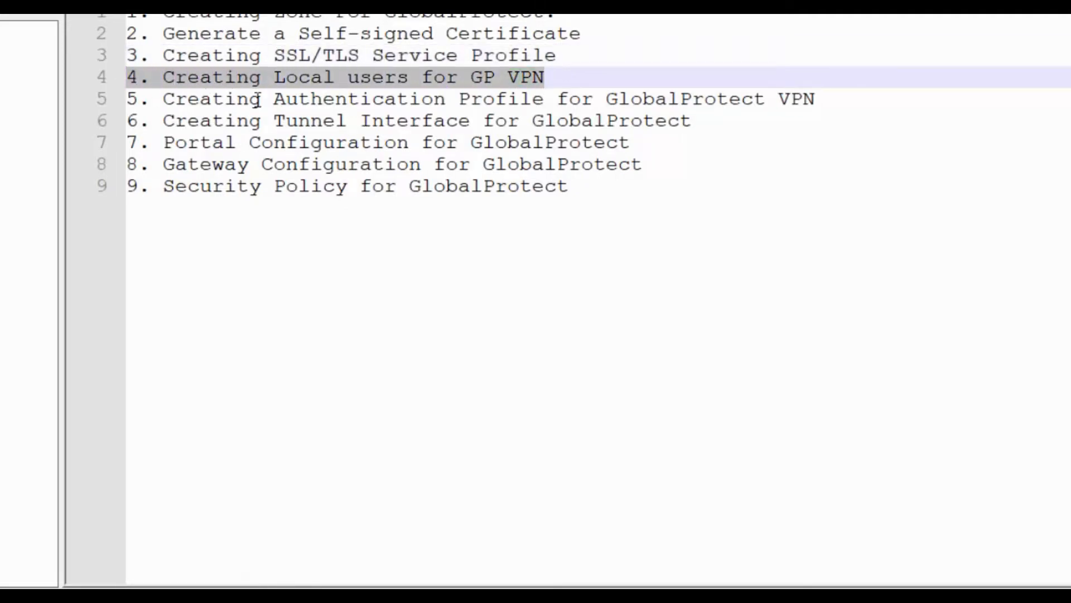
key(alt+Tab)
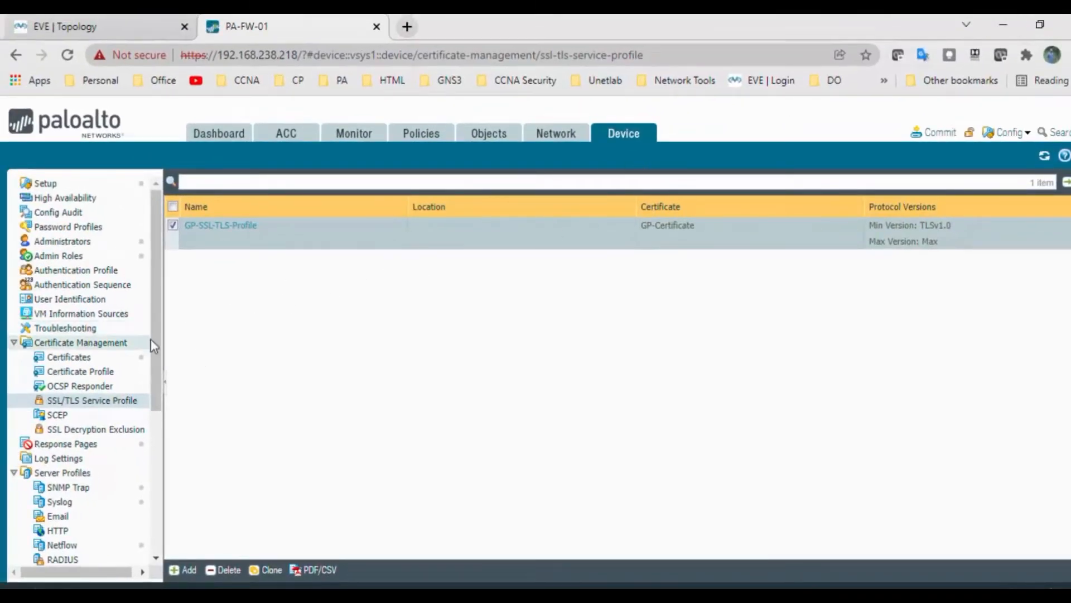
drag(152, 341, 139, 476)
Step: Add local user VPN1 with its password entered and confirmed
click(57, 433)
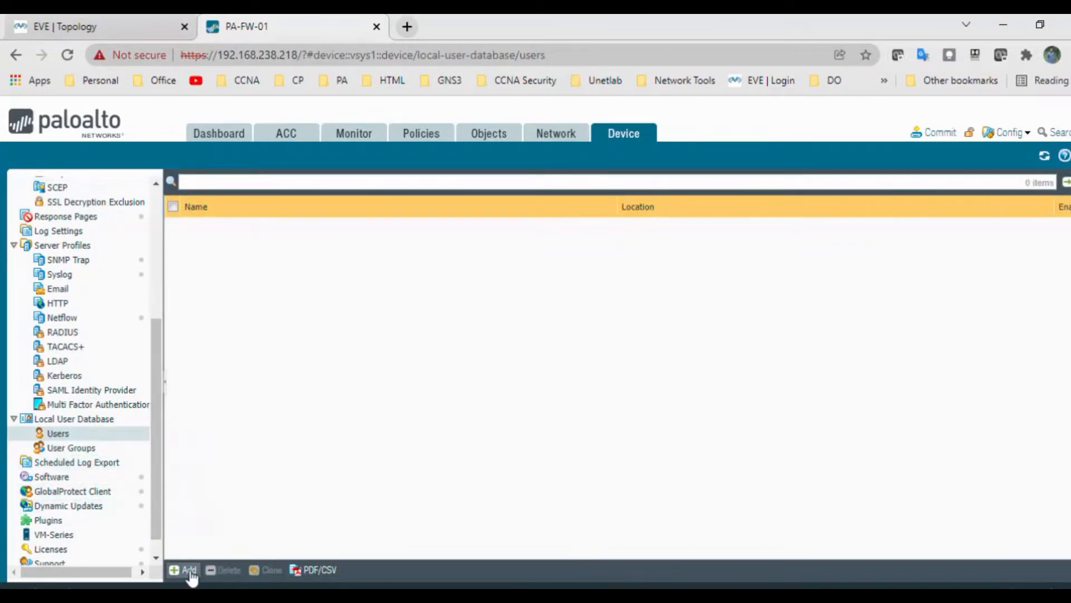
click(187, 570)
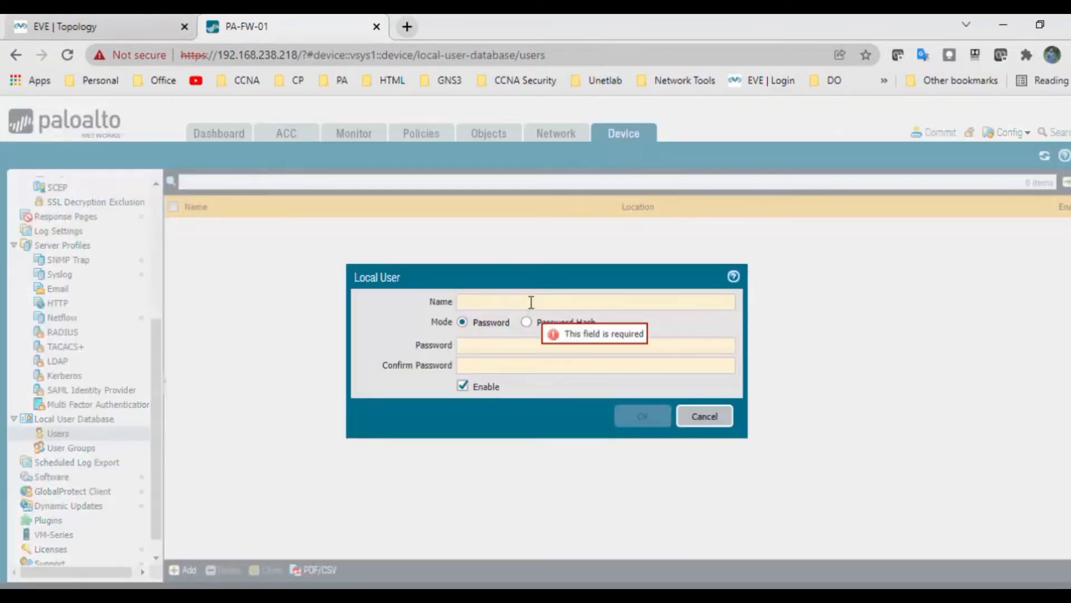
text(Gp1)
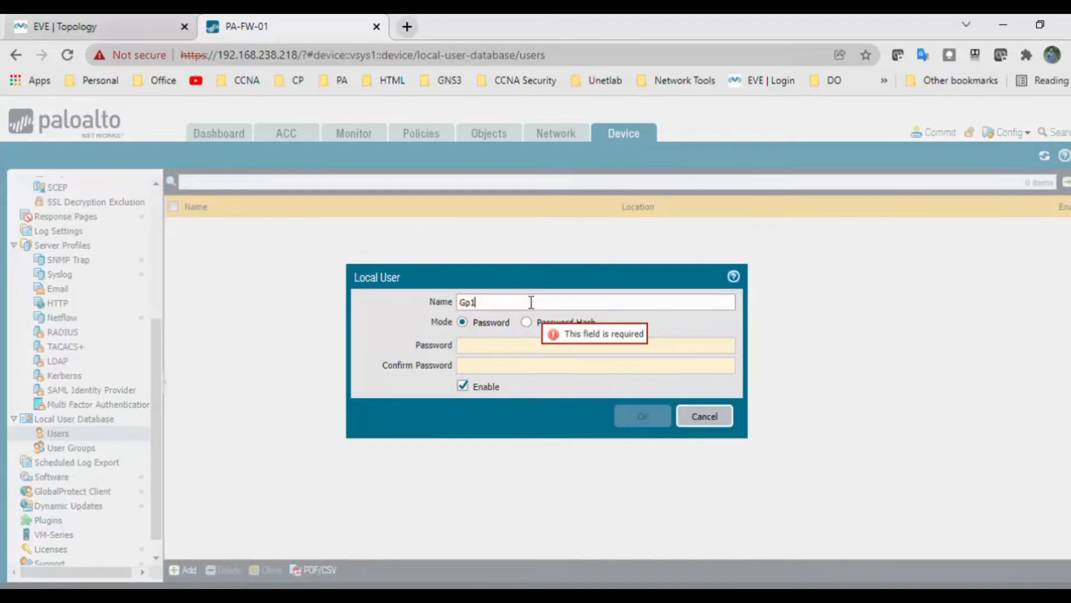
key(BackSpace)
key(BackSpace)
text(P1)
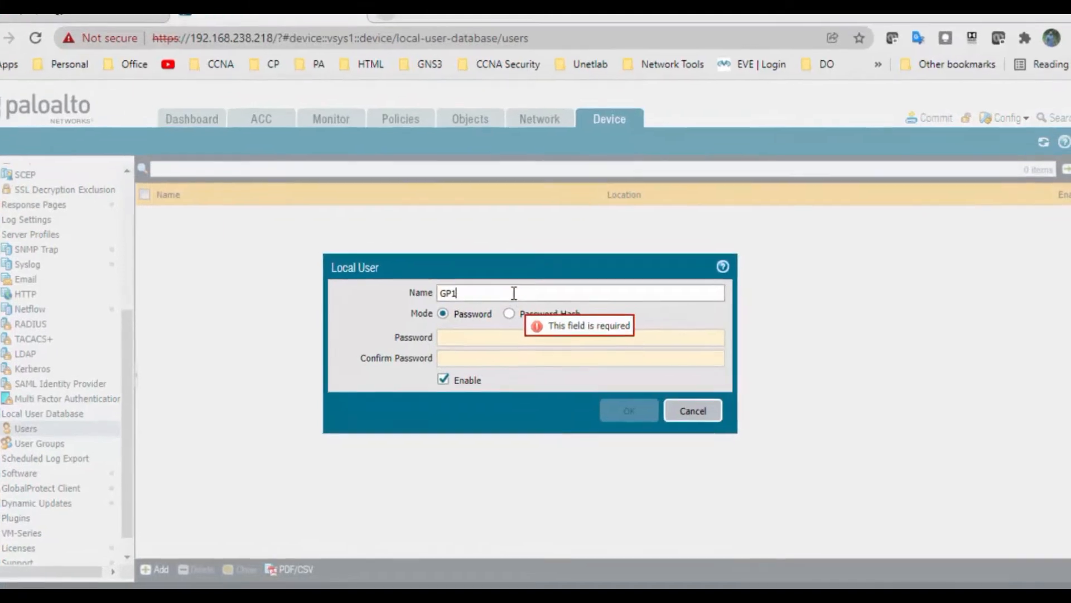
key(BackSpace)
key(BackSpace)
key(BackSpace)
text(VPn1)
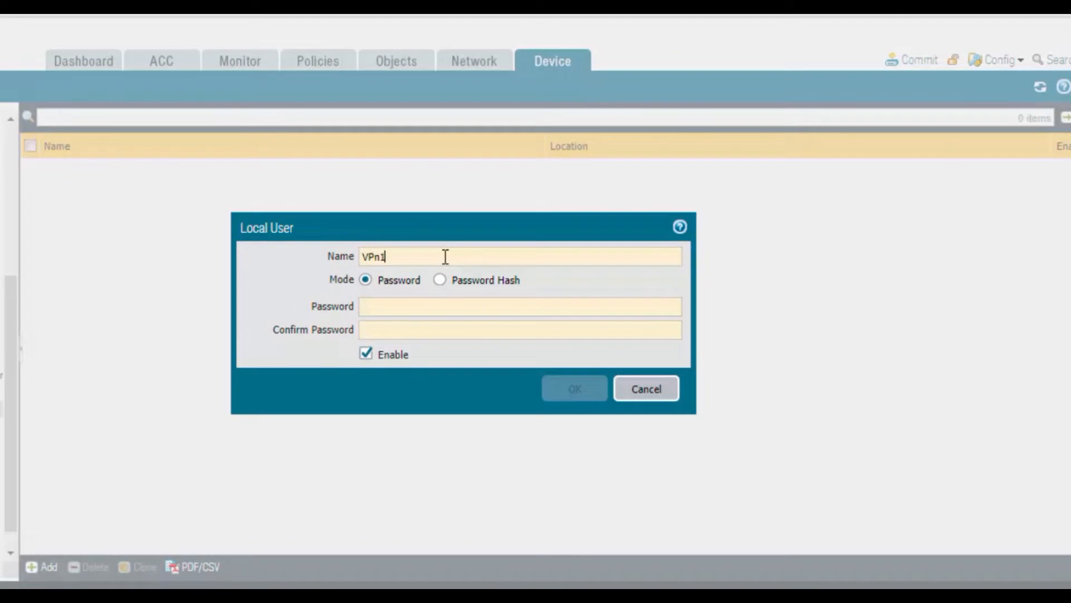
key(BackSpace)
text(N1)
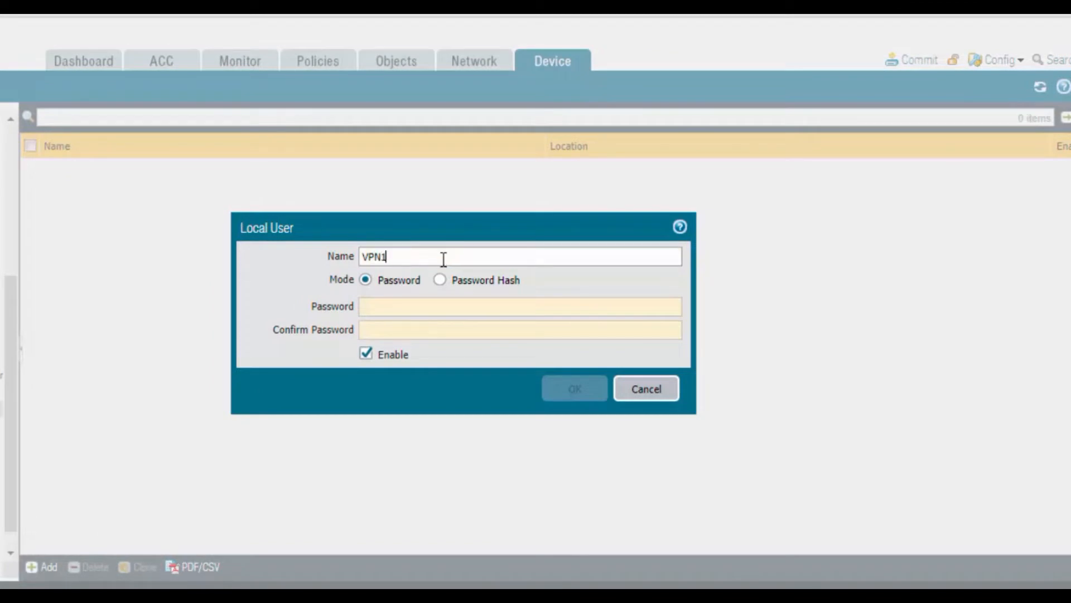
click(434, 304)
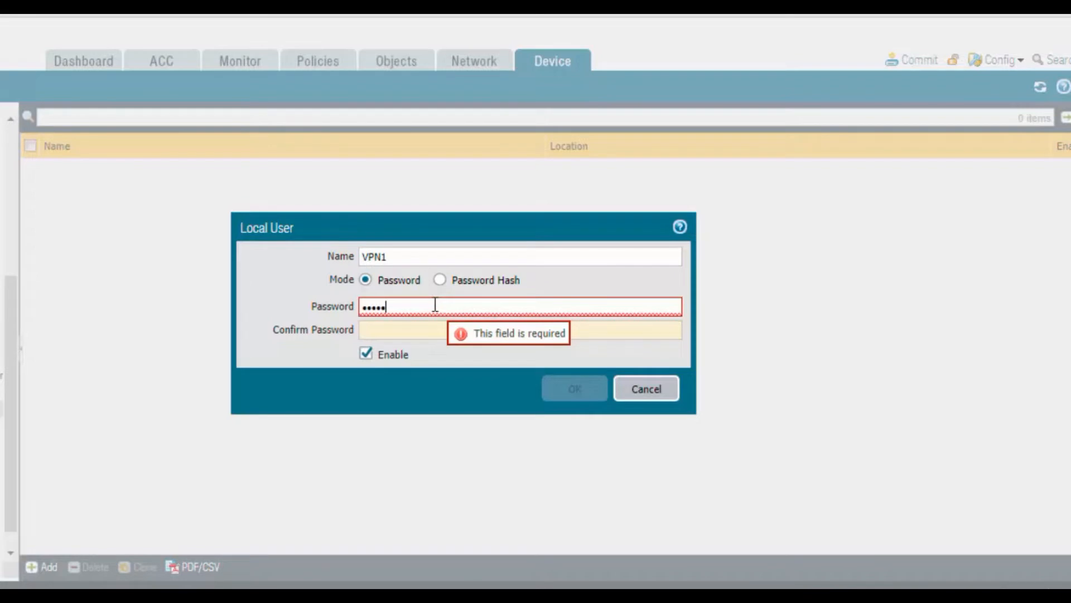
text(***)
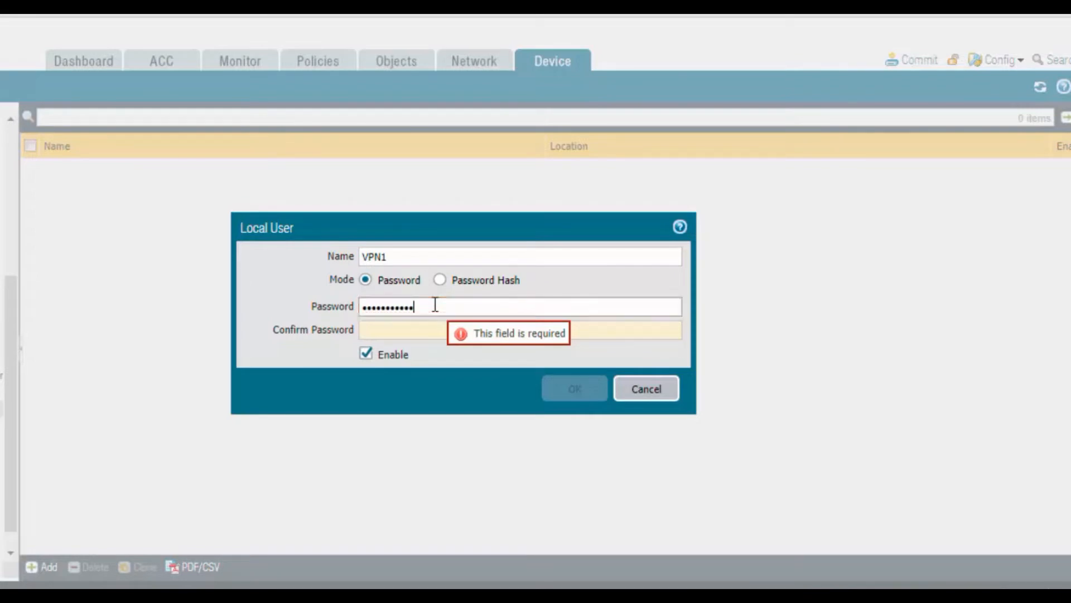
key(Tab)
text(*******)
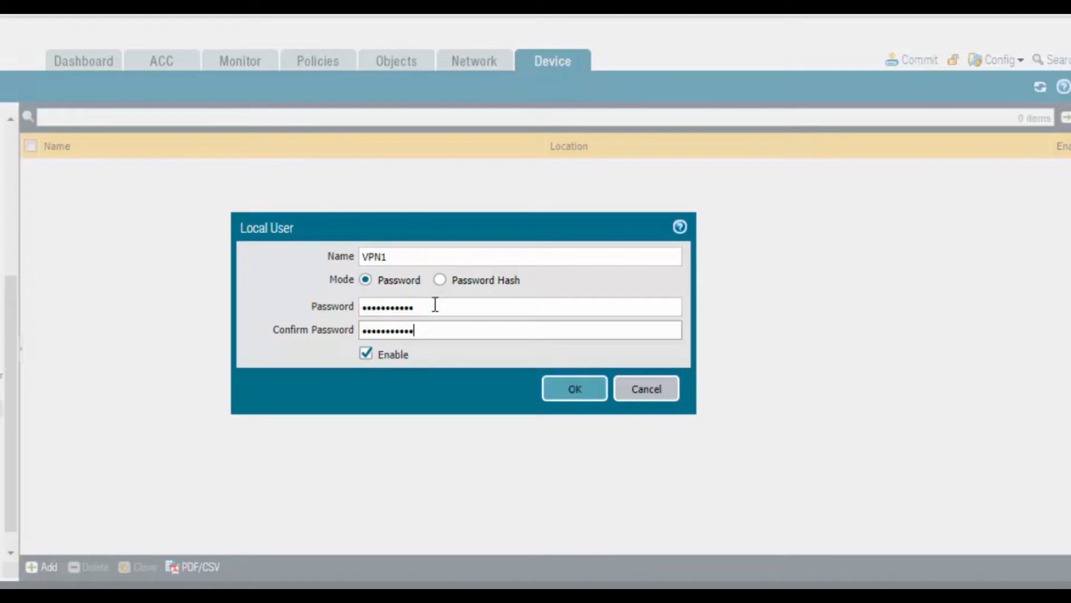
click(565, 394)
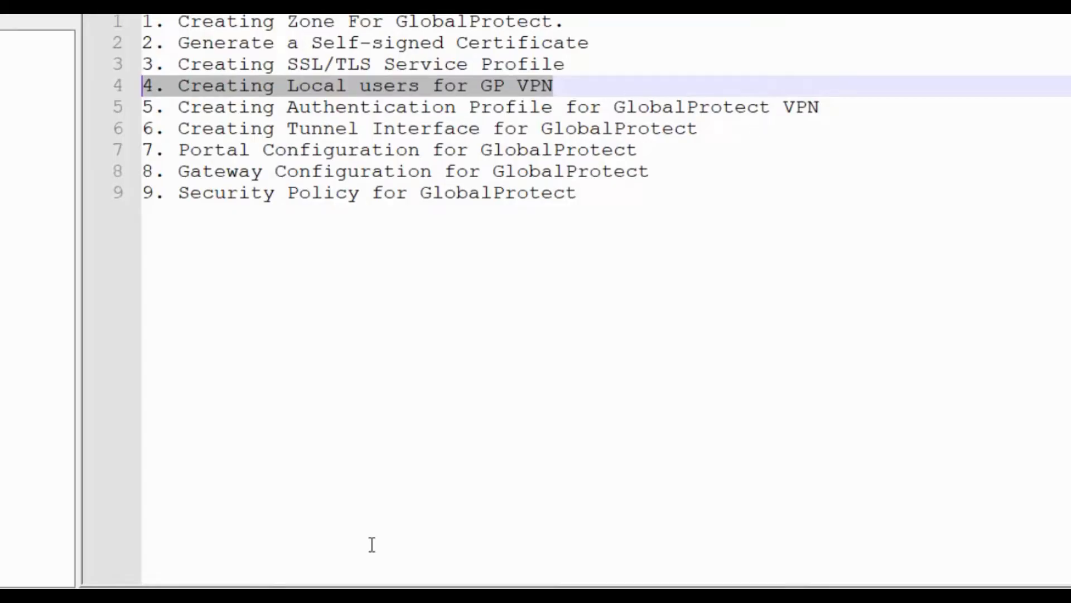
Step: Mark the authentication profile step in the checklist and open the Authentication Profile page
click(183, 106)
drag(183, 106, 825, 101)
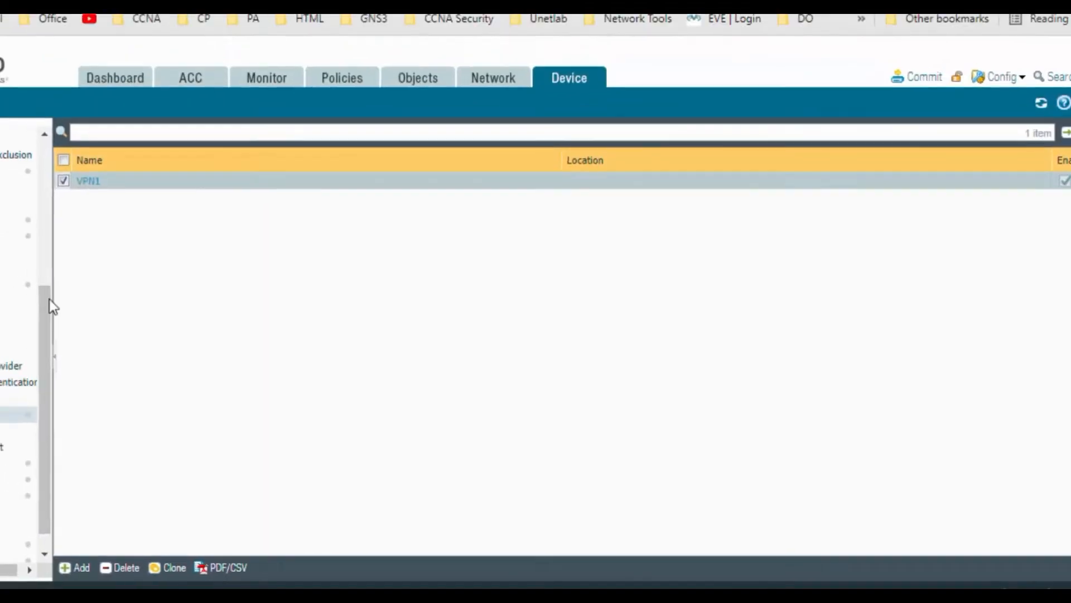
drag(154, 239, 155, 208)
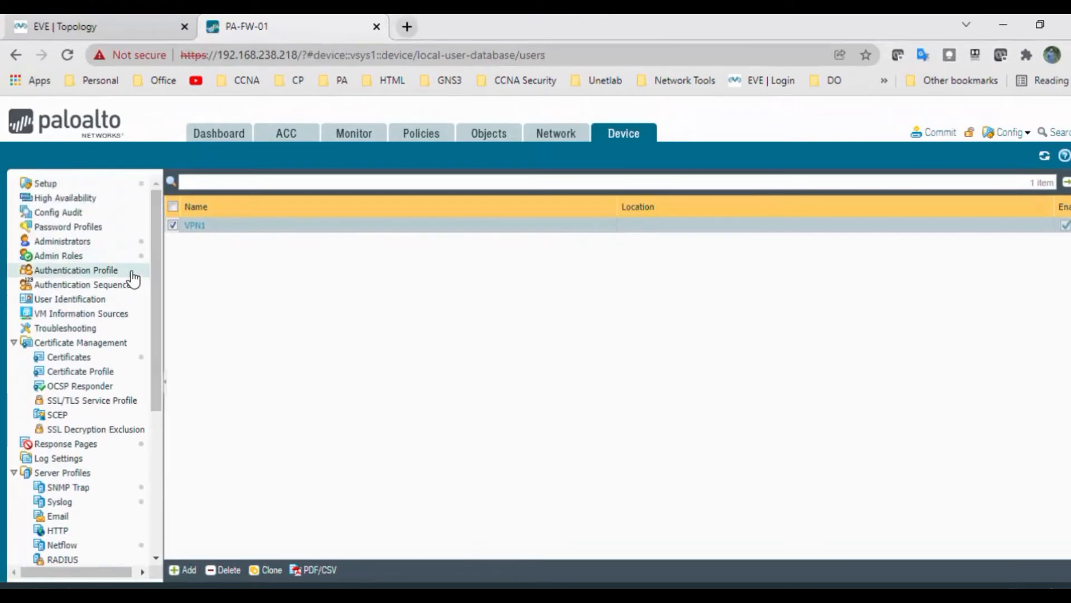
click(98, 272)
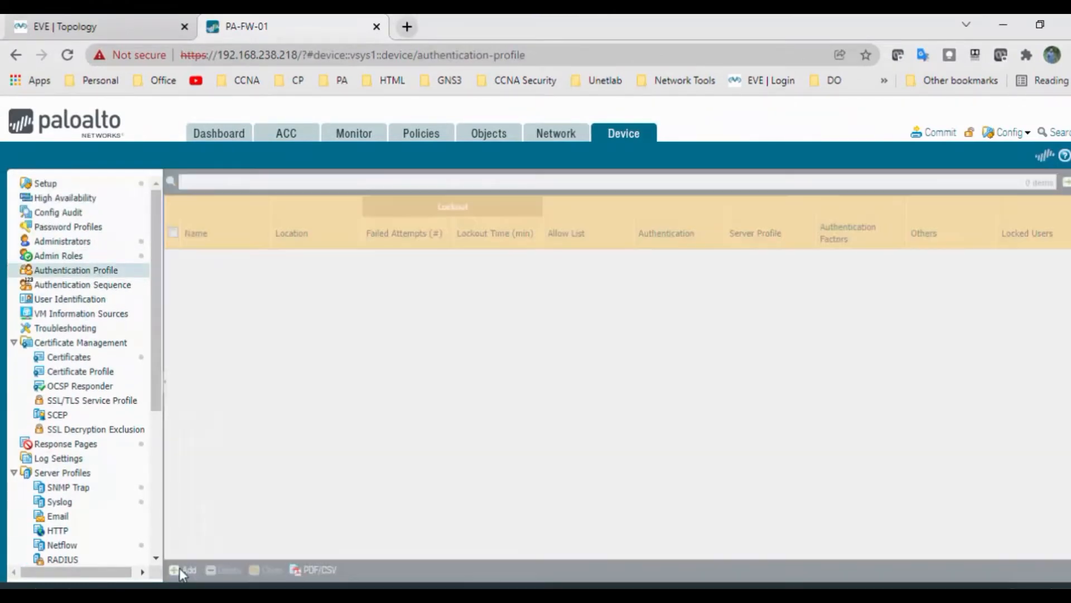
Step: Create authentication profile Auth-Profile of type Local Database with 'all' in its Allow List
click(180, 568)
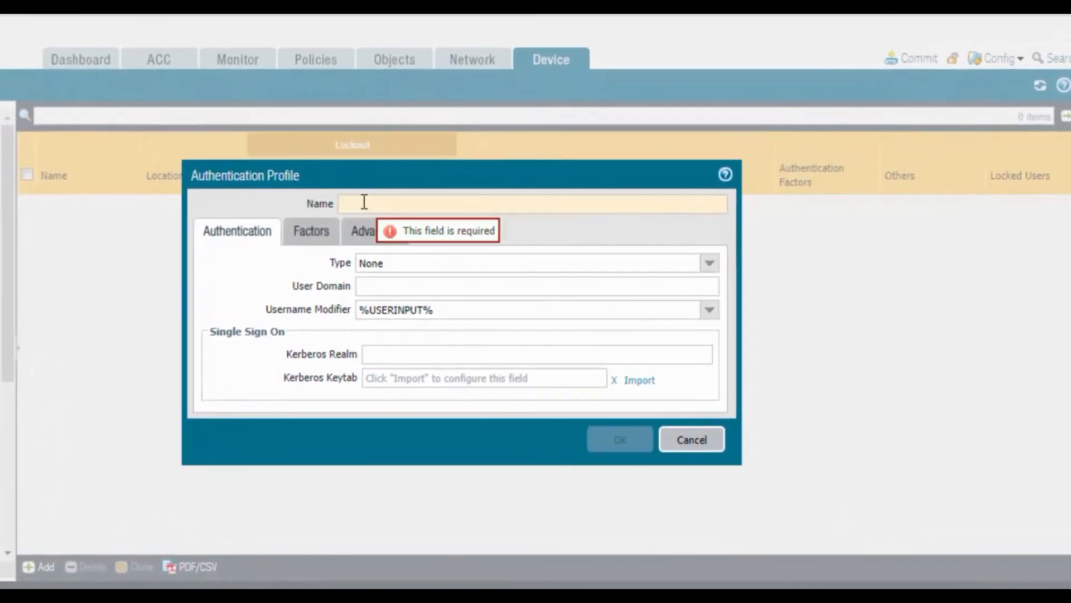
click(370, 207)
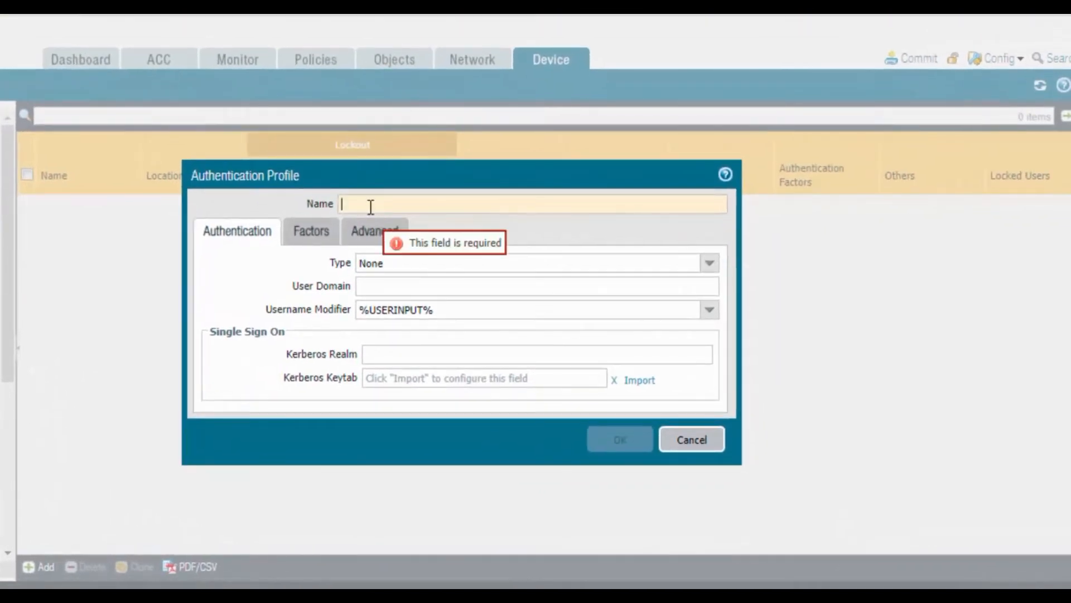
text(Auth)
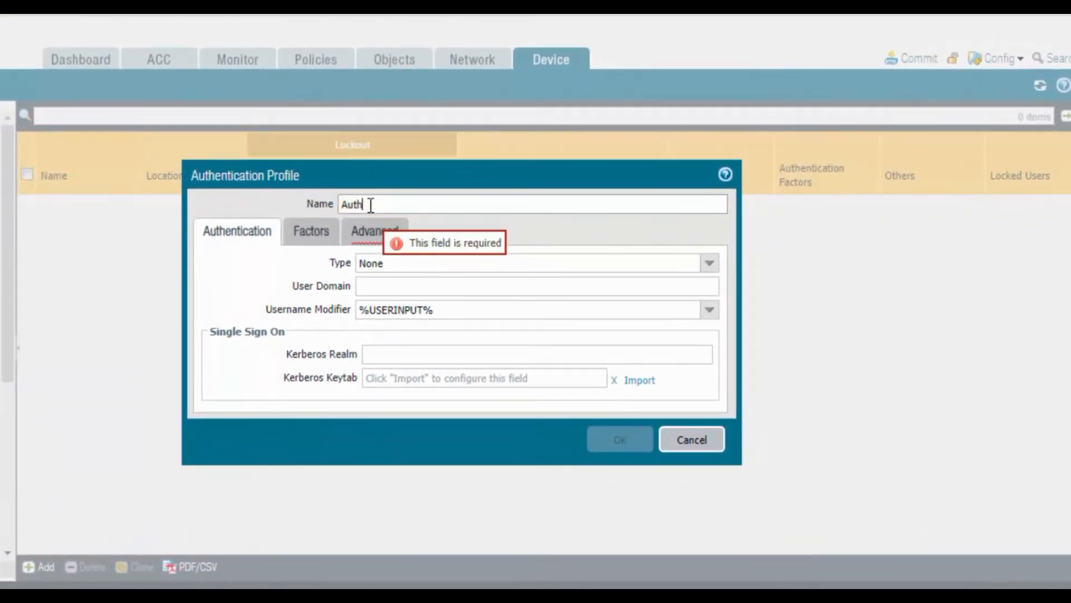
text(-Profile)
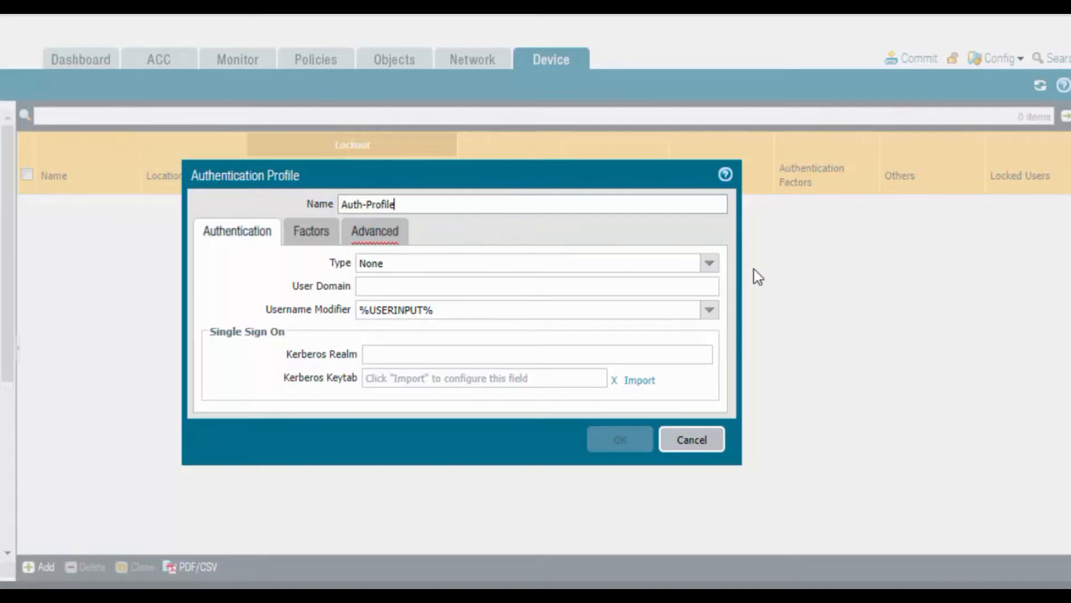
click(710, 263)
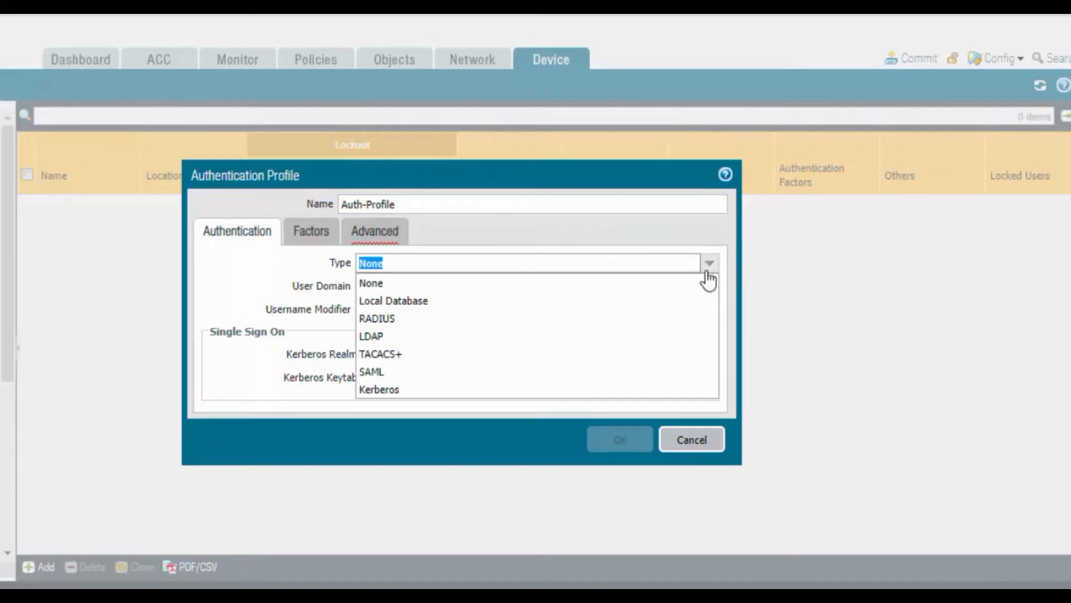
click(493, 301)
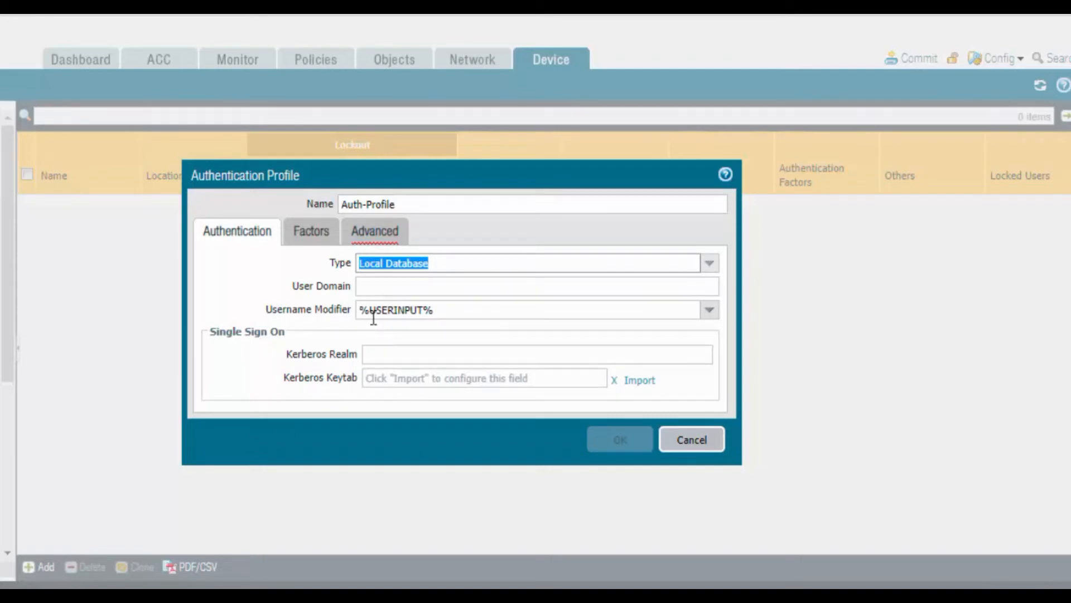
click(373, 231)
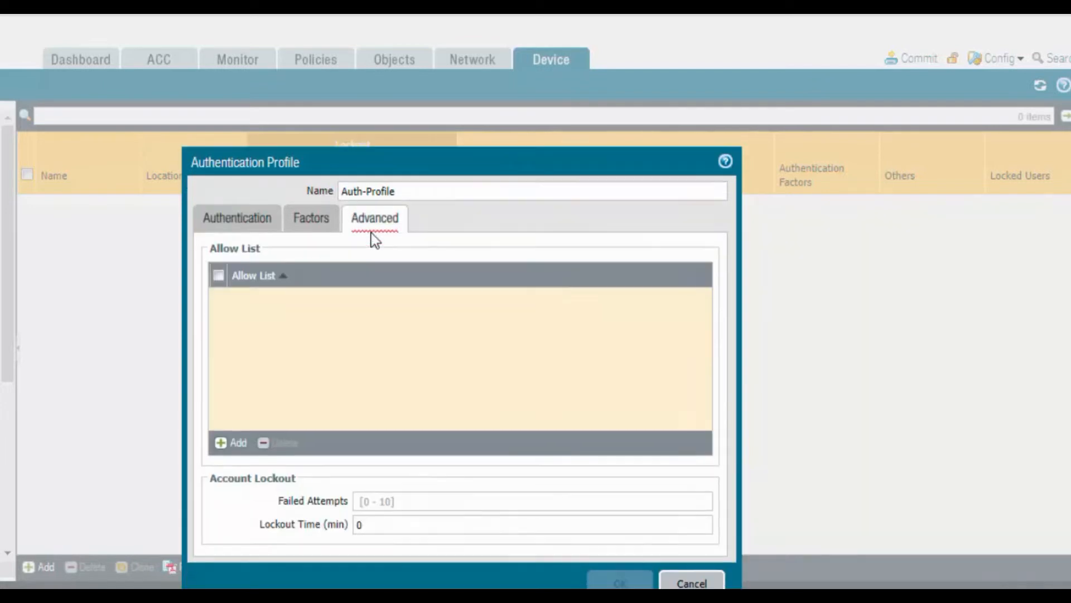
click(236, 444)
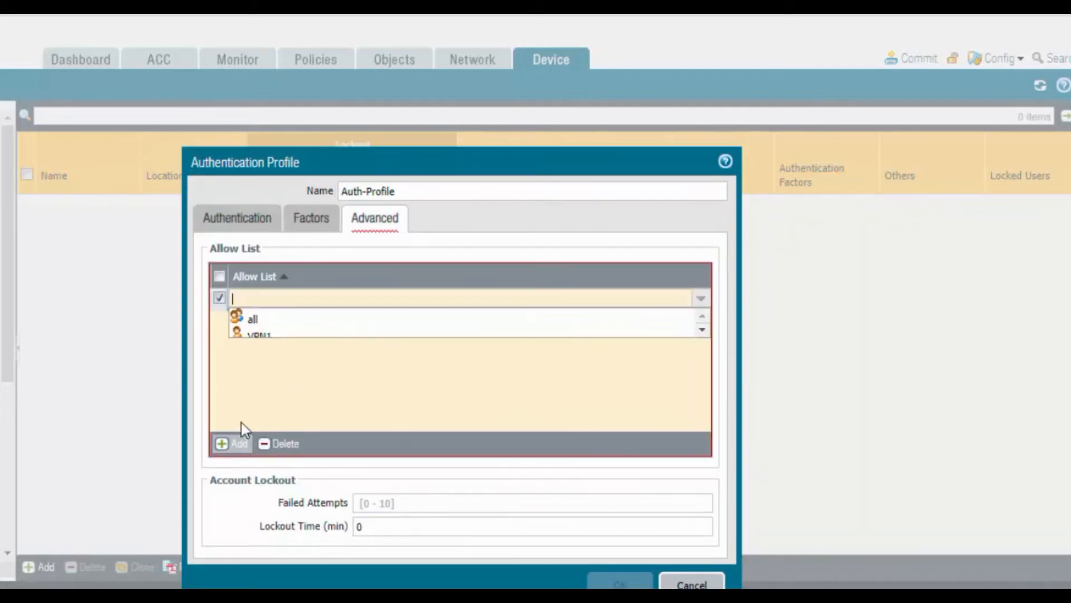
click(281, 321)
click(289, 363)
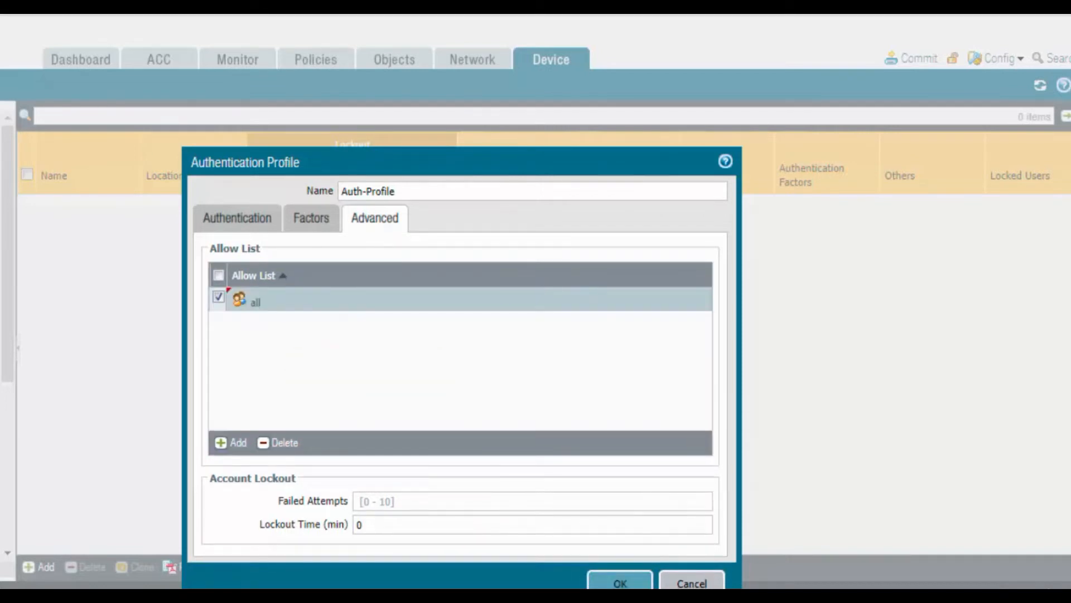
click(613, 580)
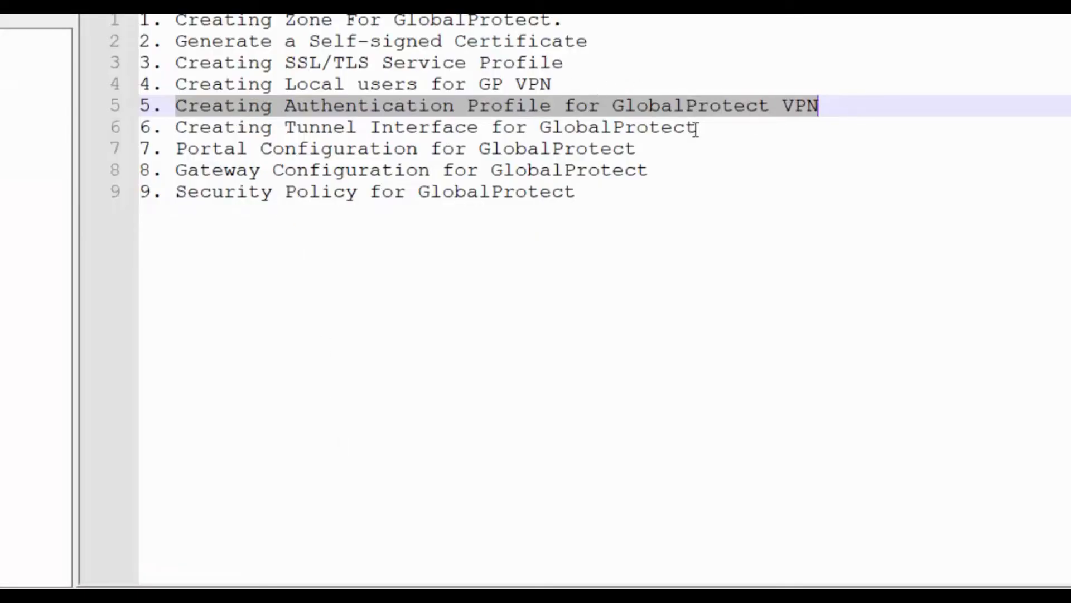
drag(176, 127, 712, 127)
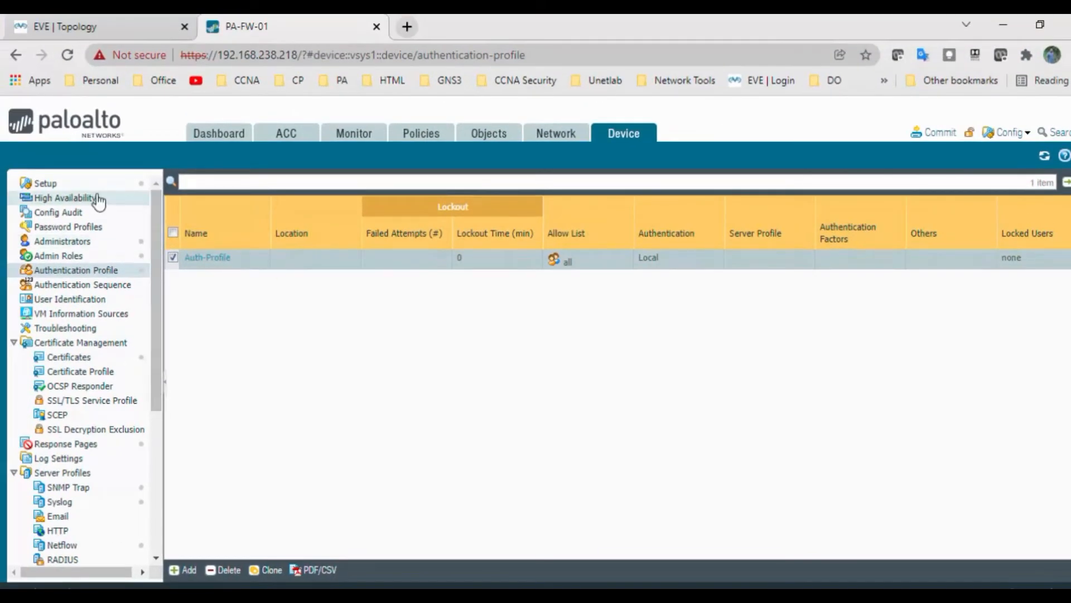
Step: Start a new tunnel interface tunnel.1 with the comment 'Globla Protect'
click(570, 142)
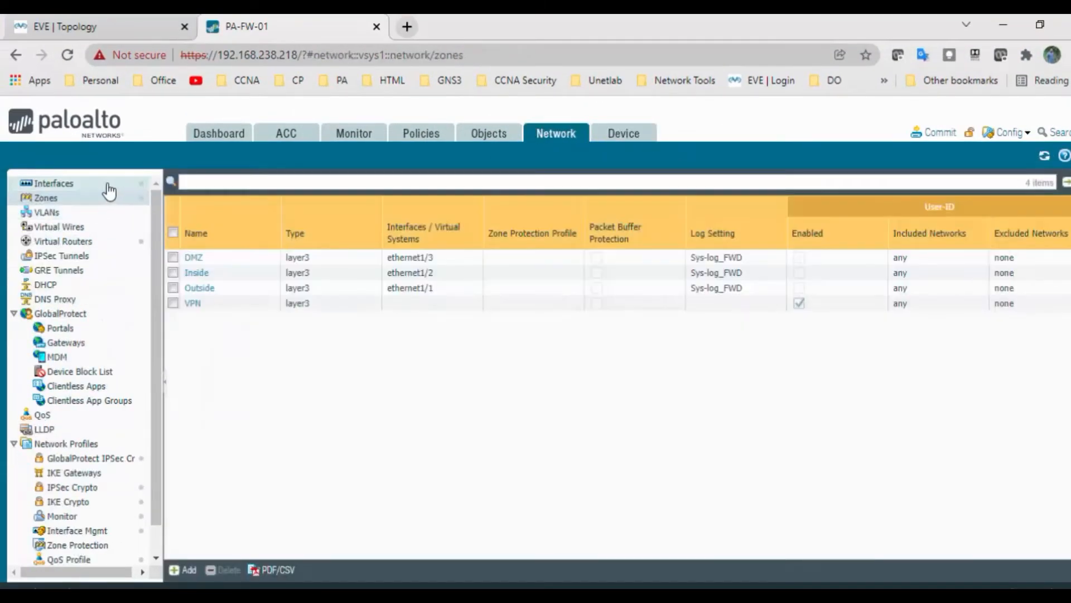
click(107, 185)
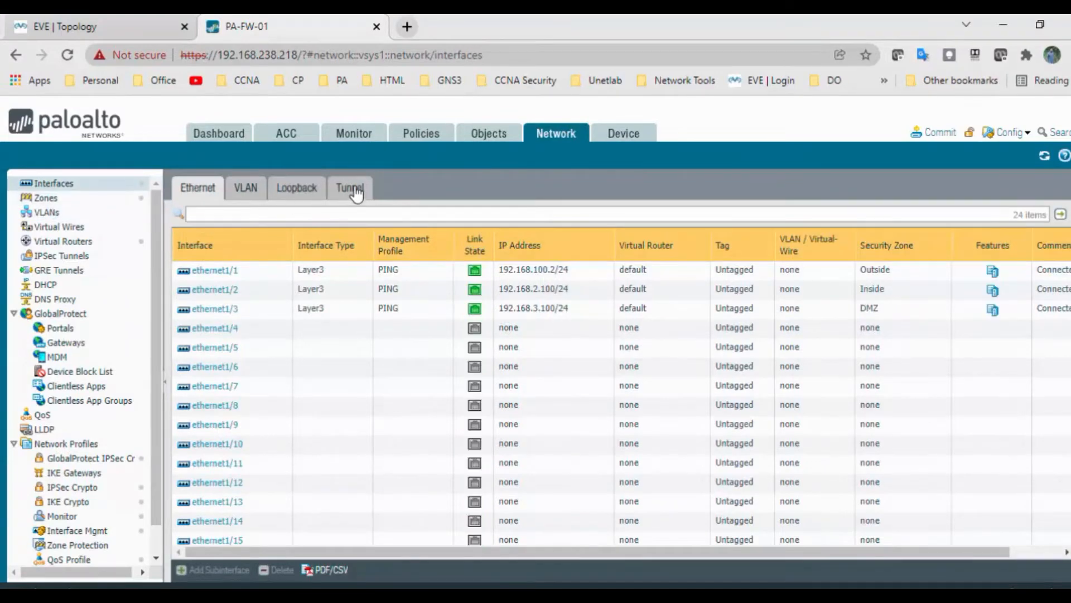
click(356, 191)
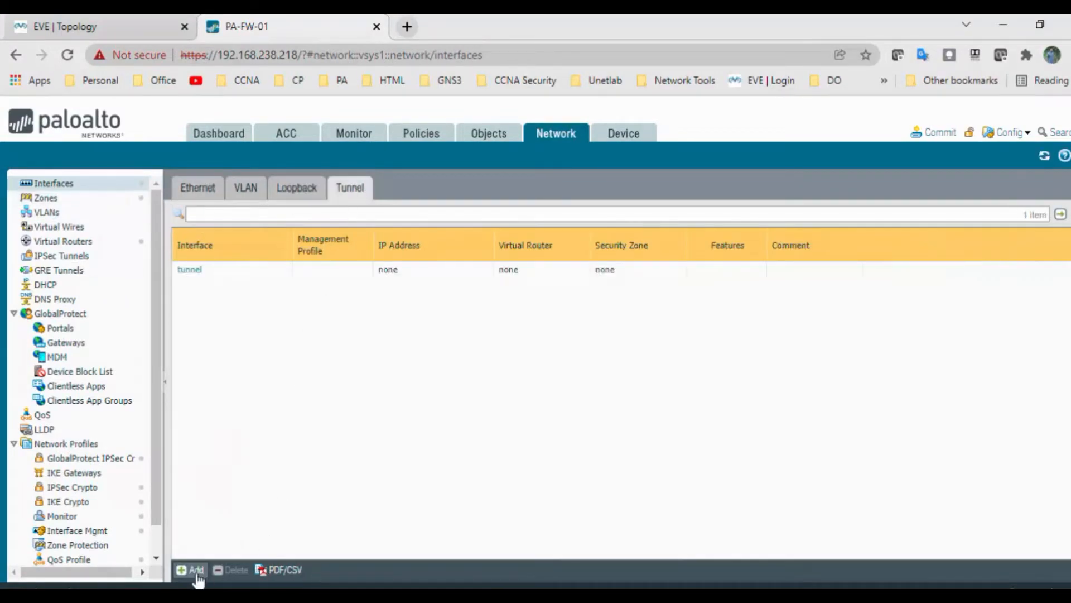
click(196, 570)
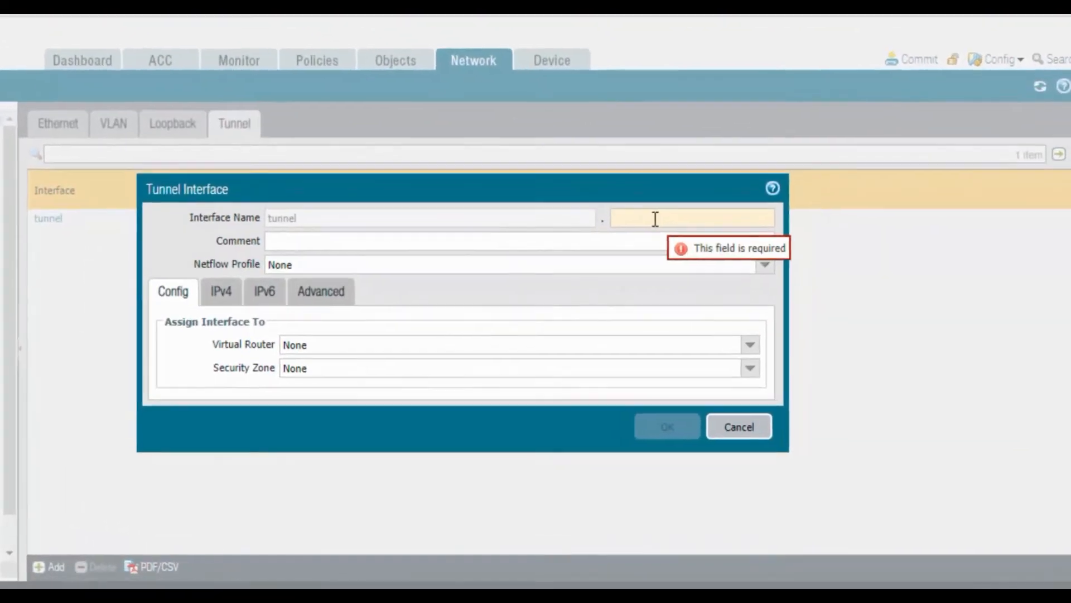
click(655, 218)
text(1)
click(501, 245)
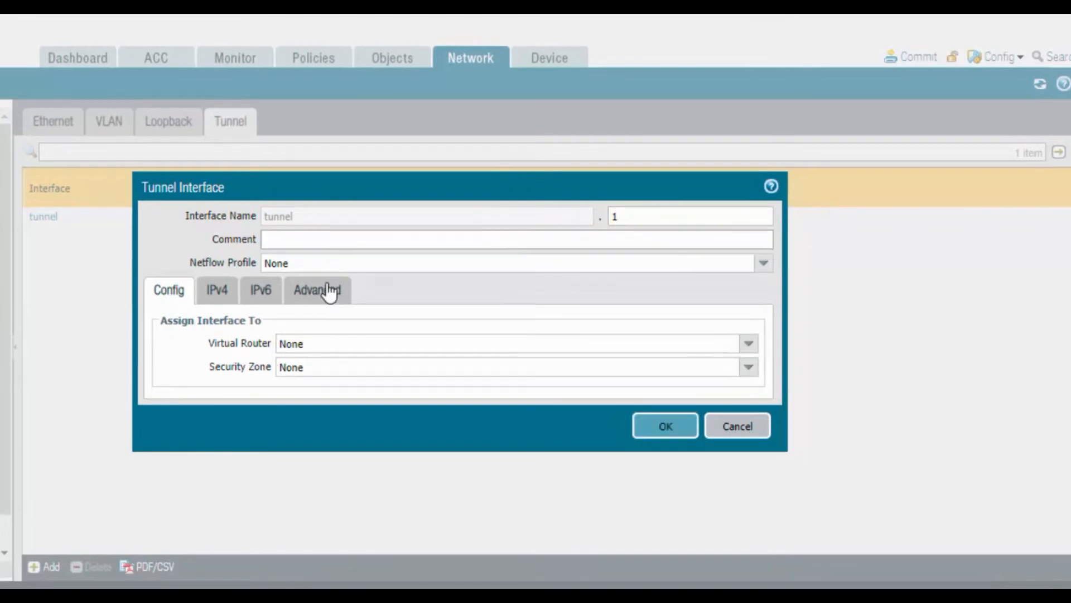
text(Globla Protect)
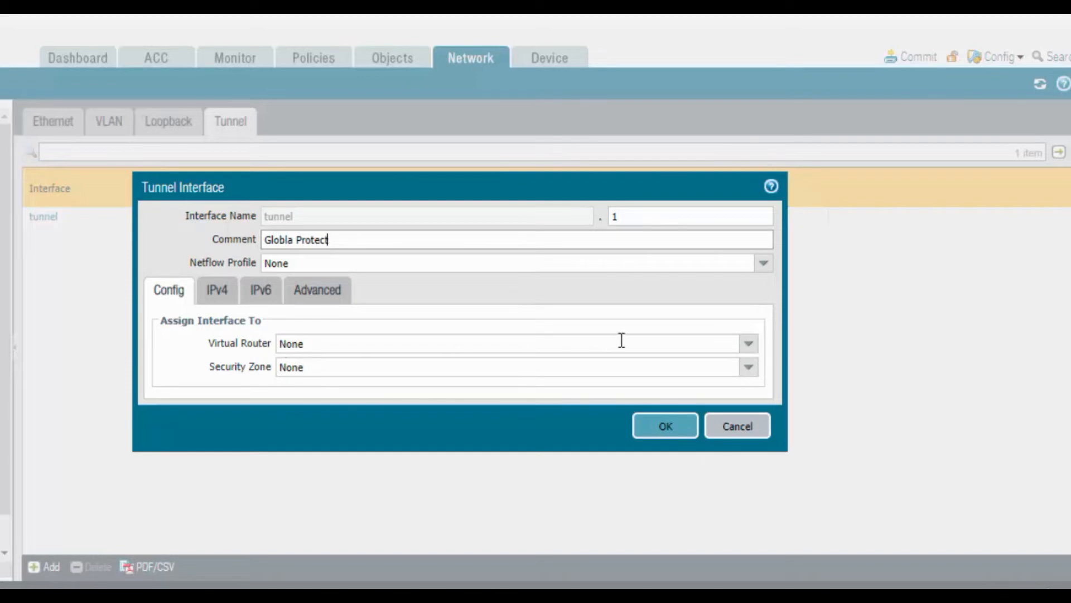
Step: Put tunnel.1 on the default virtual router in the VPN zone and save it
click(748, 344)
click(426, 369)
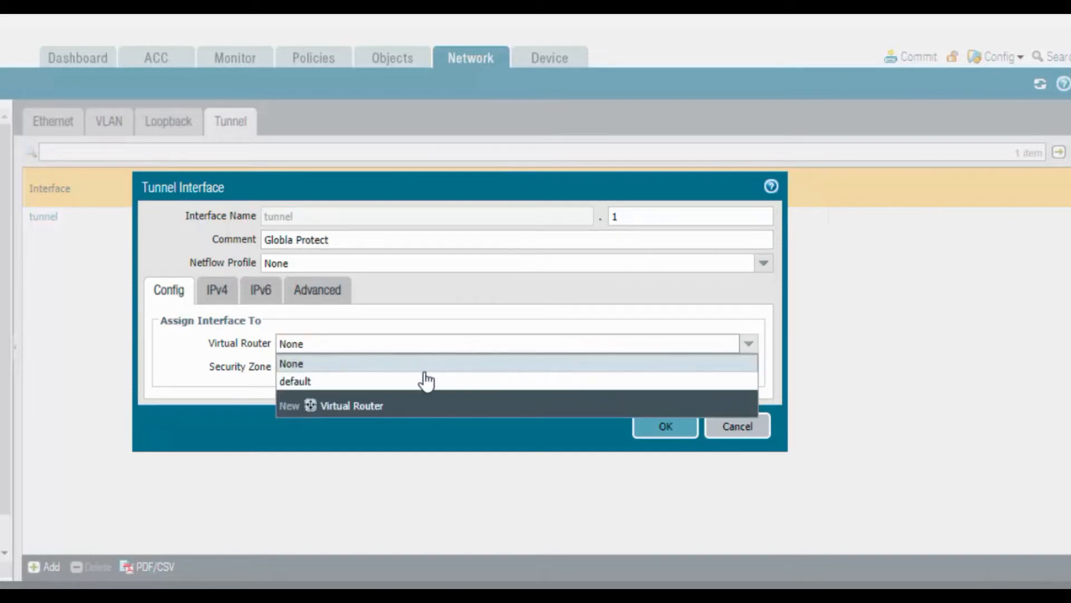
click(743, 347)
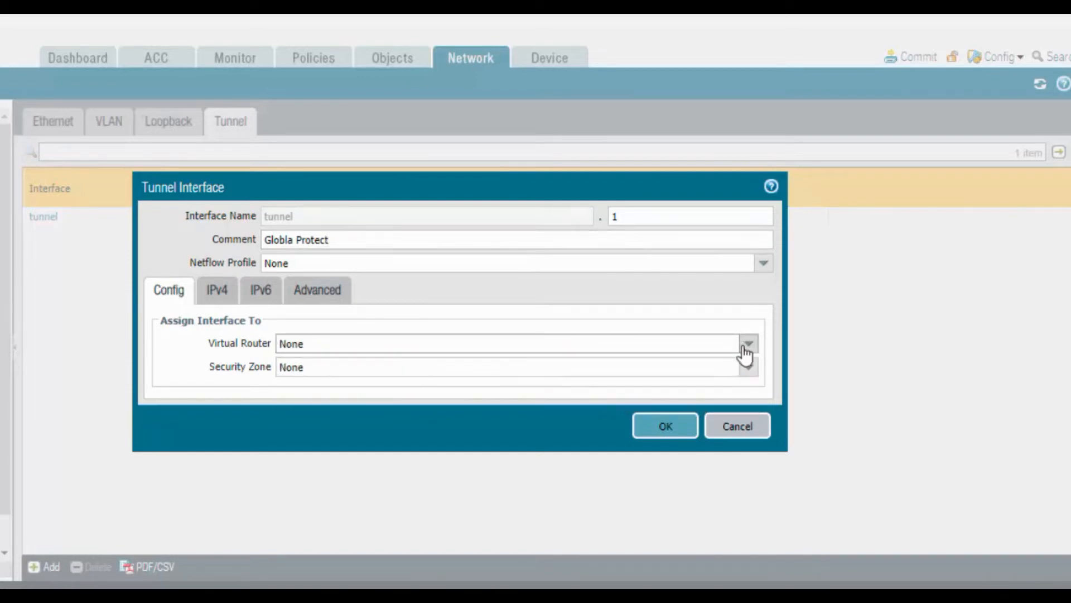
click(497, 383)
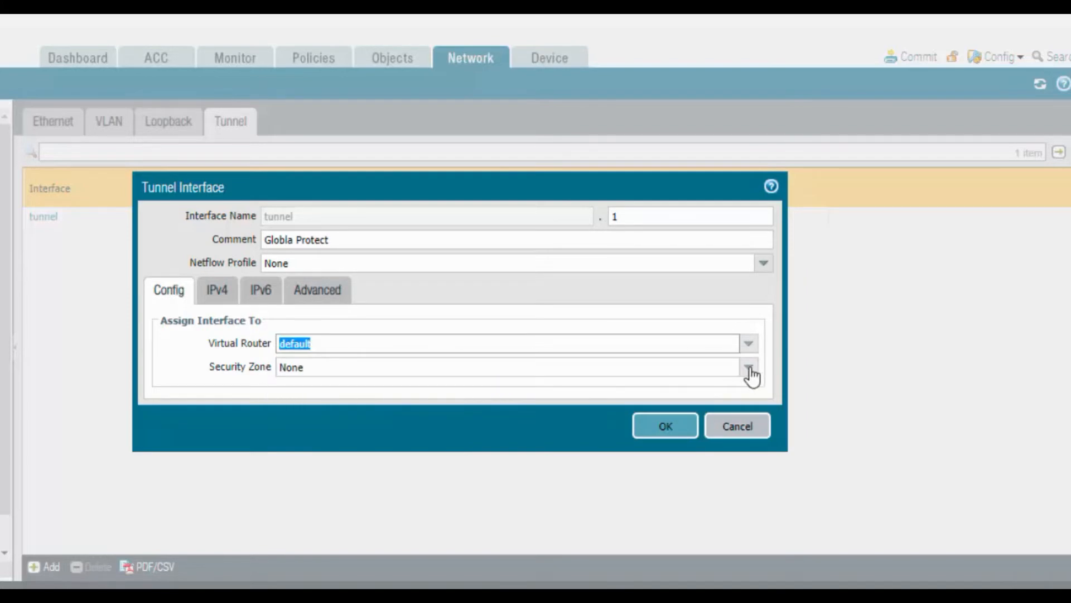
click(748, 367)
click(345, 458)
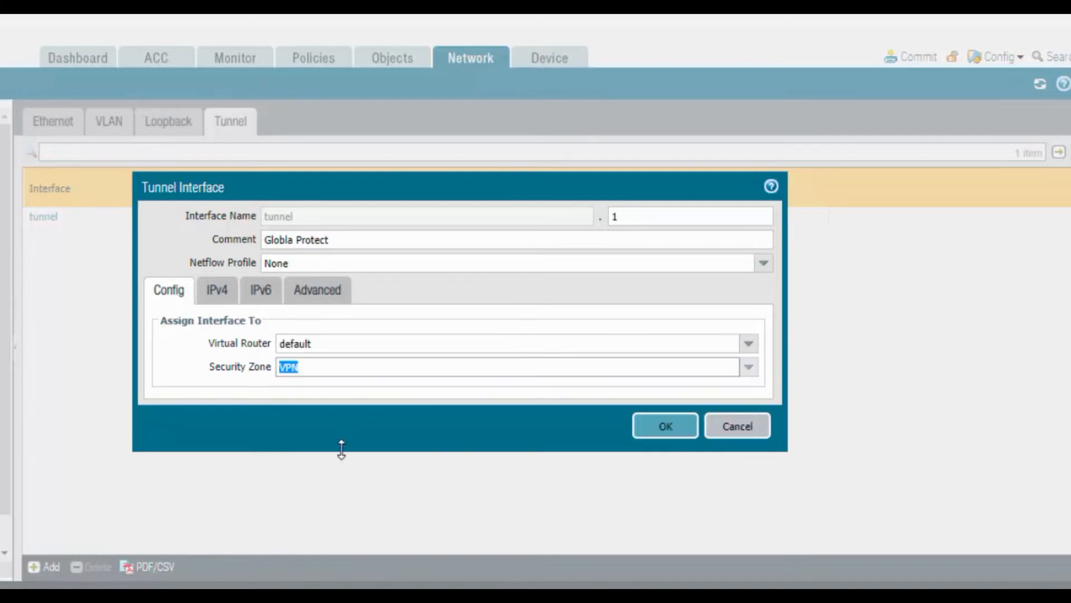
click(223, 302)
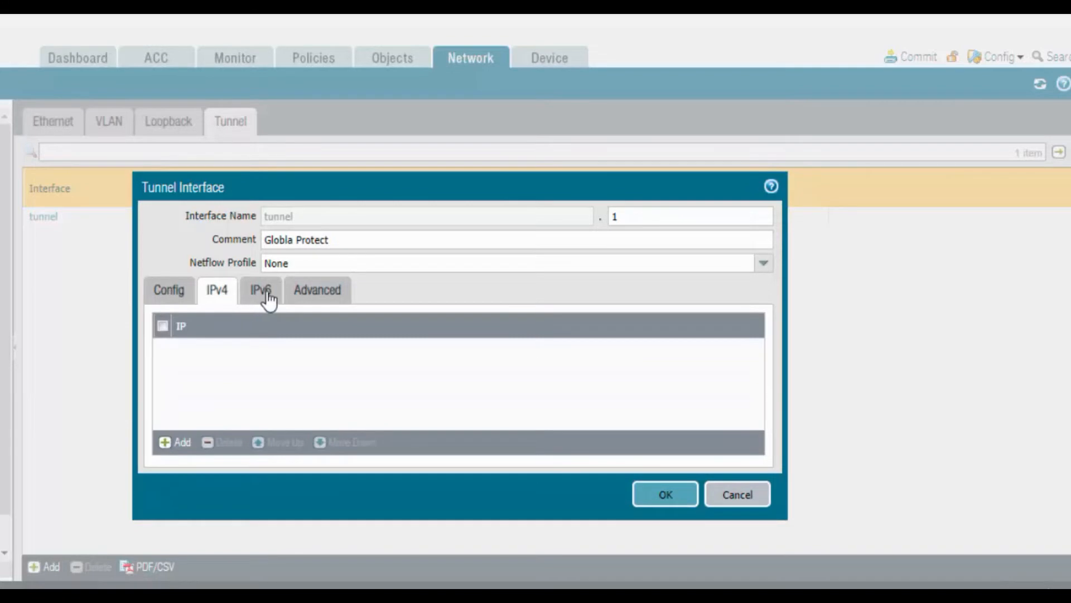
click(666, 495)
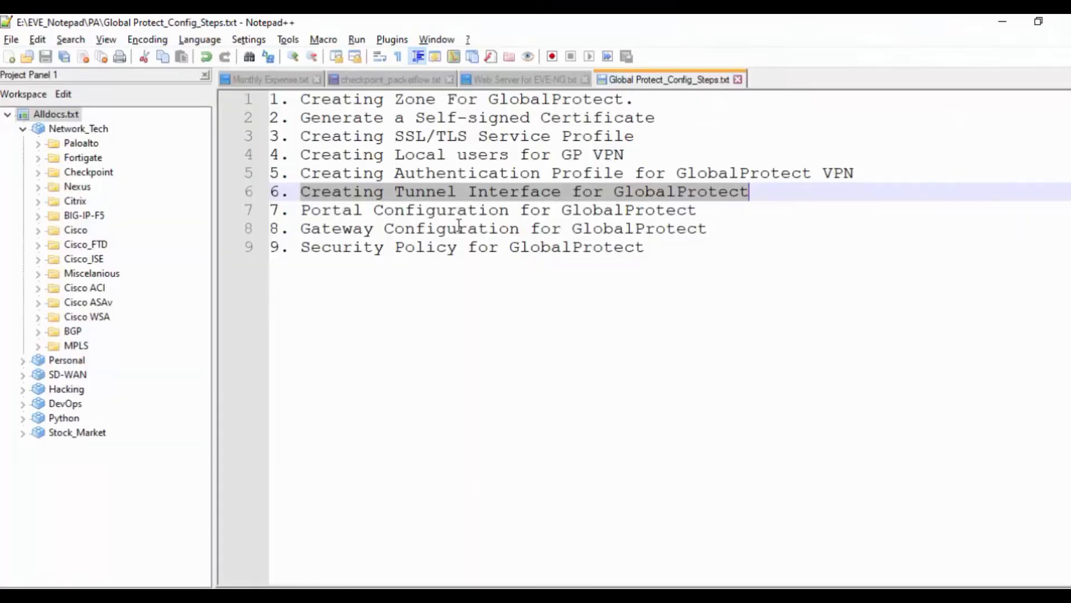
Step: Highlight line 7, Portal Configuration for GlobalProtect, in the steps file and go back to Chrome
drag(301, 211, 720, 215)
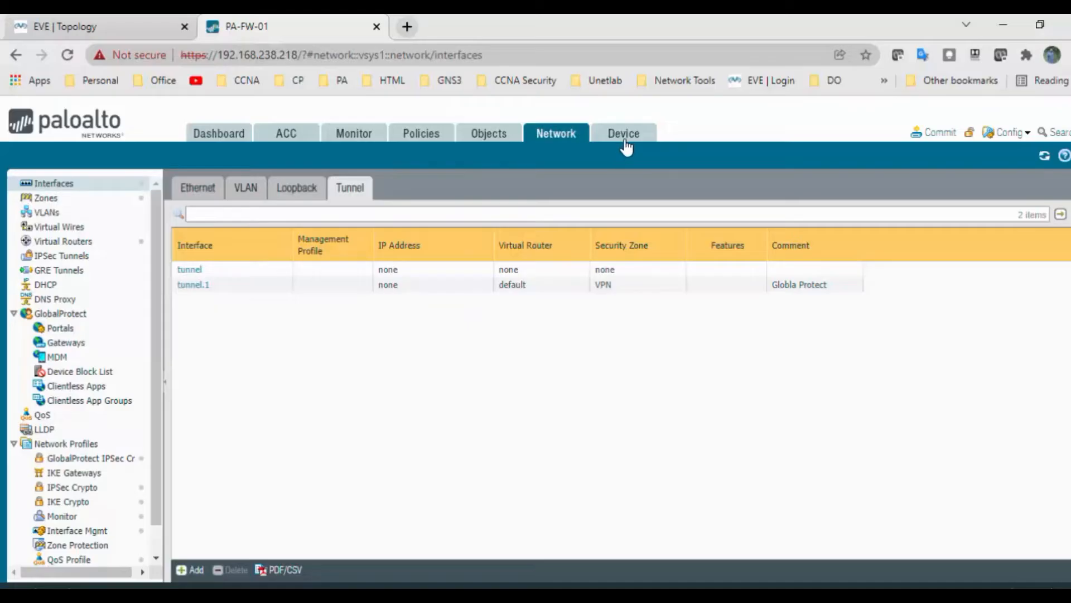
click(624, 139)
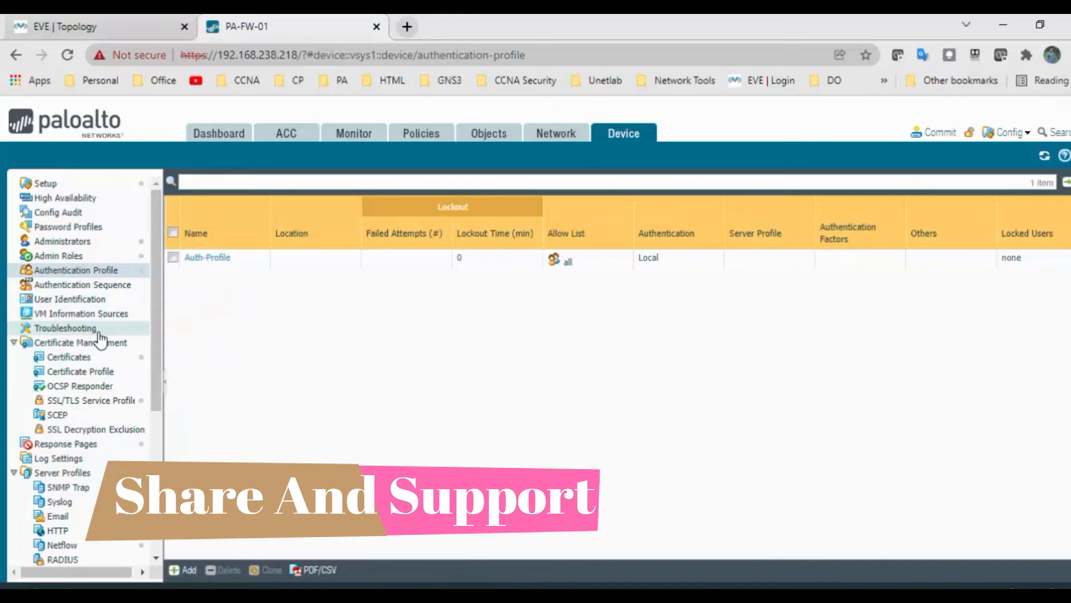
Step: Under Network > GlobalProtect > Portals, add a new portal named GP-Portal
click(566, 135)
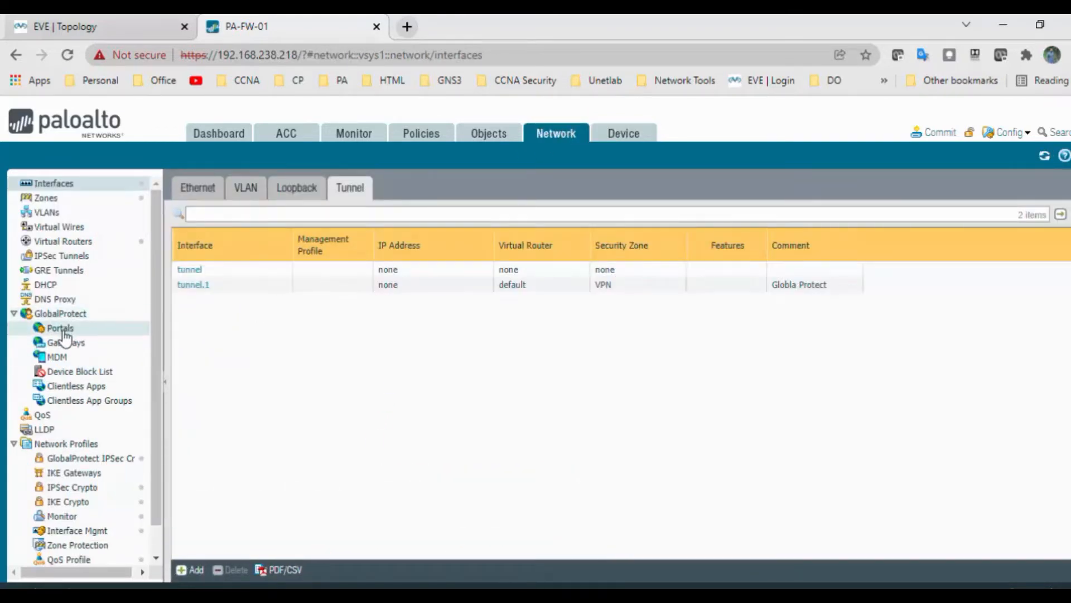
click(61, 329)
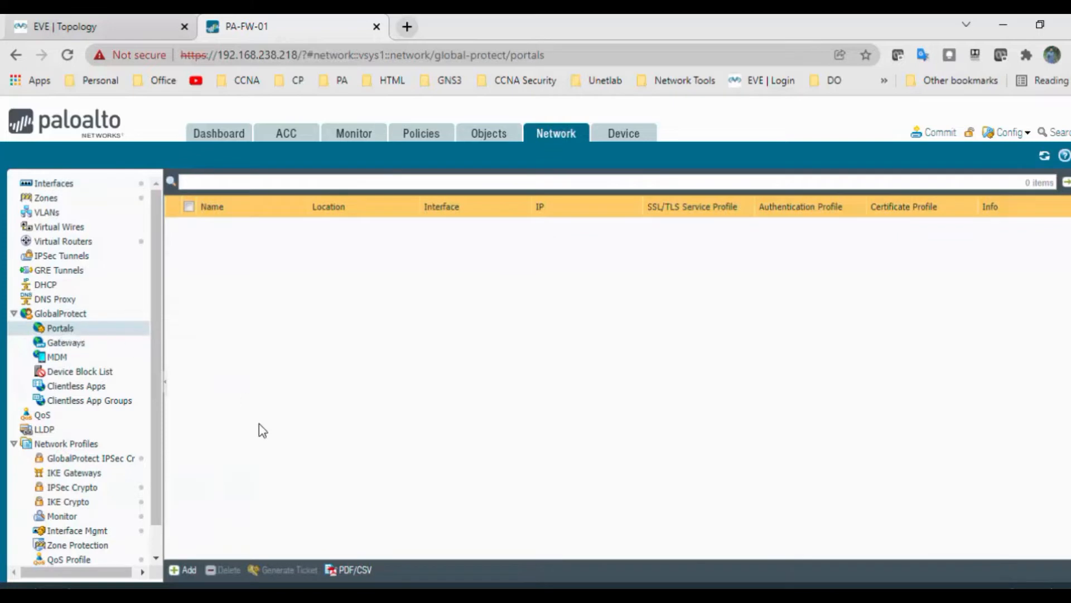
click(189, 572)
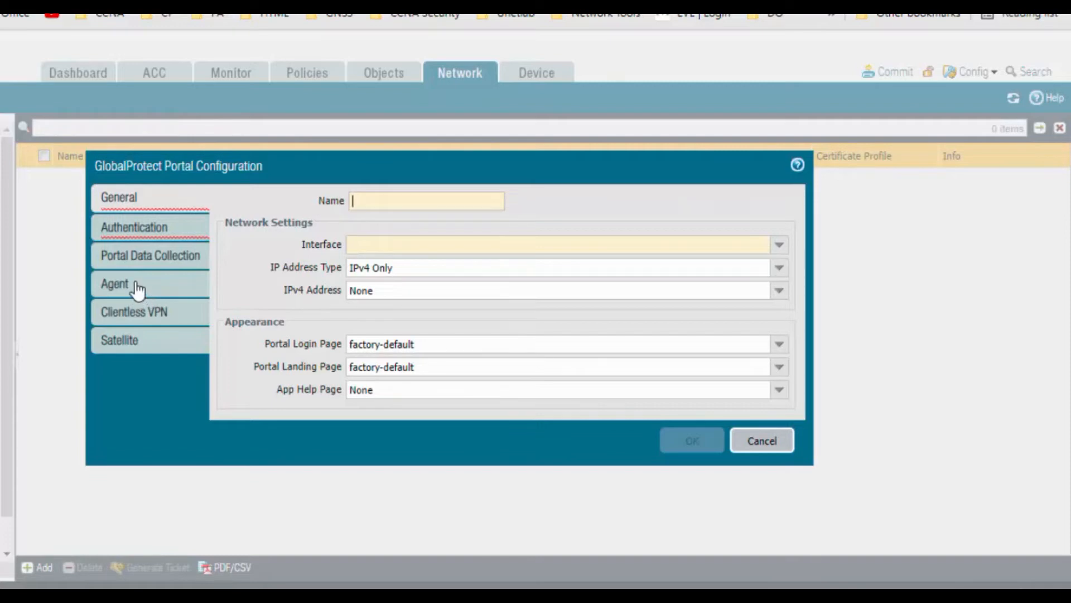
click(403, 201)
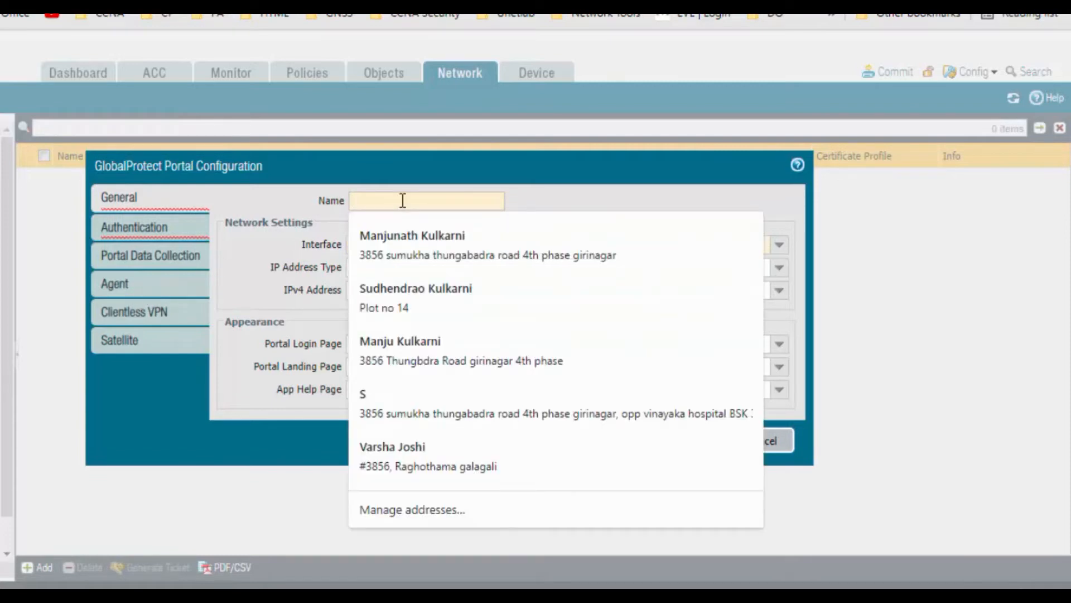
text(Gp-P)
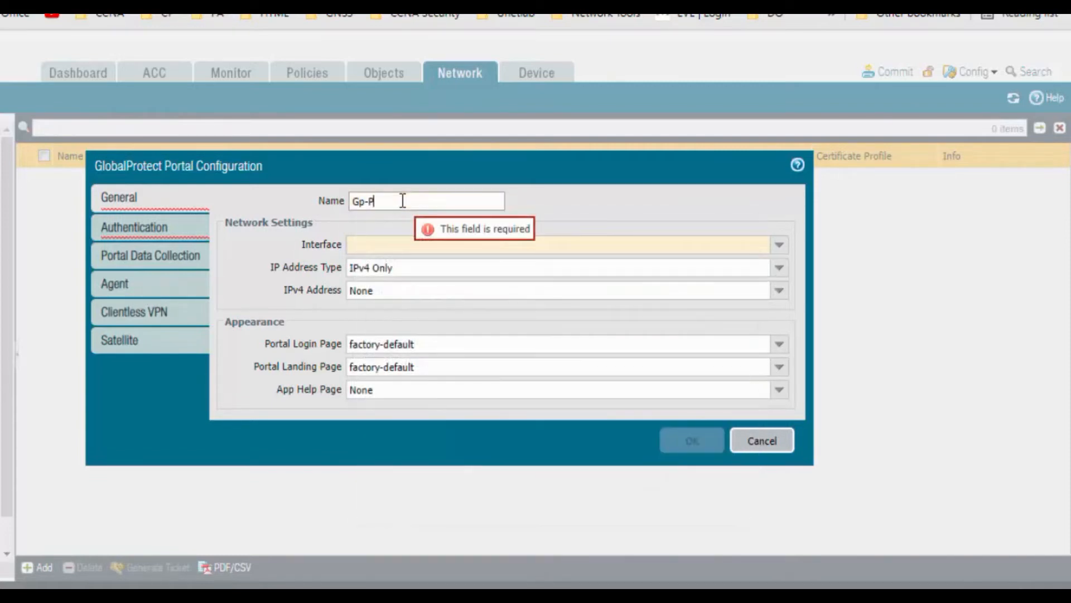
text(ortal)
click(364, 201)
key(BackSpace)
text(P)
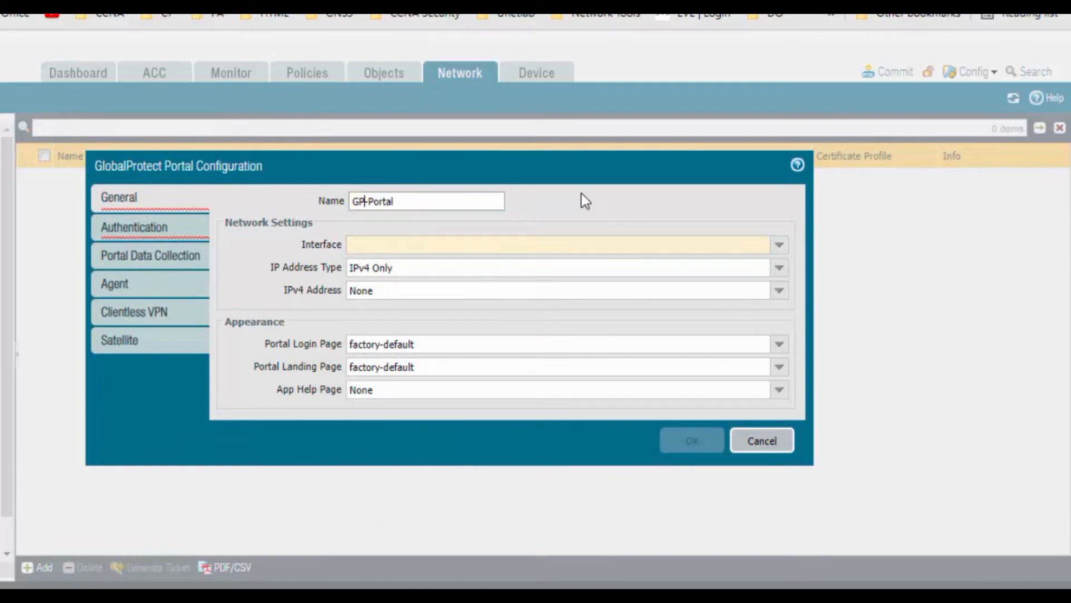
Step: Bind GP-Portal to interface ethernet1/1 with IPv4 address 192.168.100.2/24
click(777, 245)
click(455, 264)
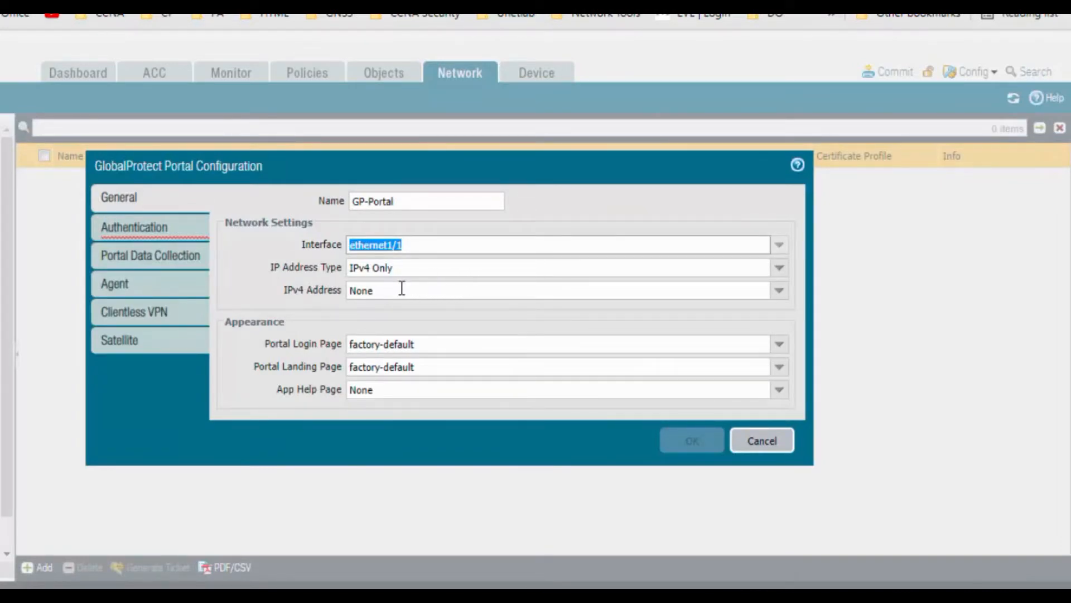
click(779, 290)
click(506, 330)
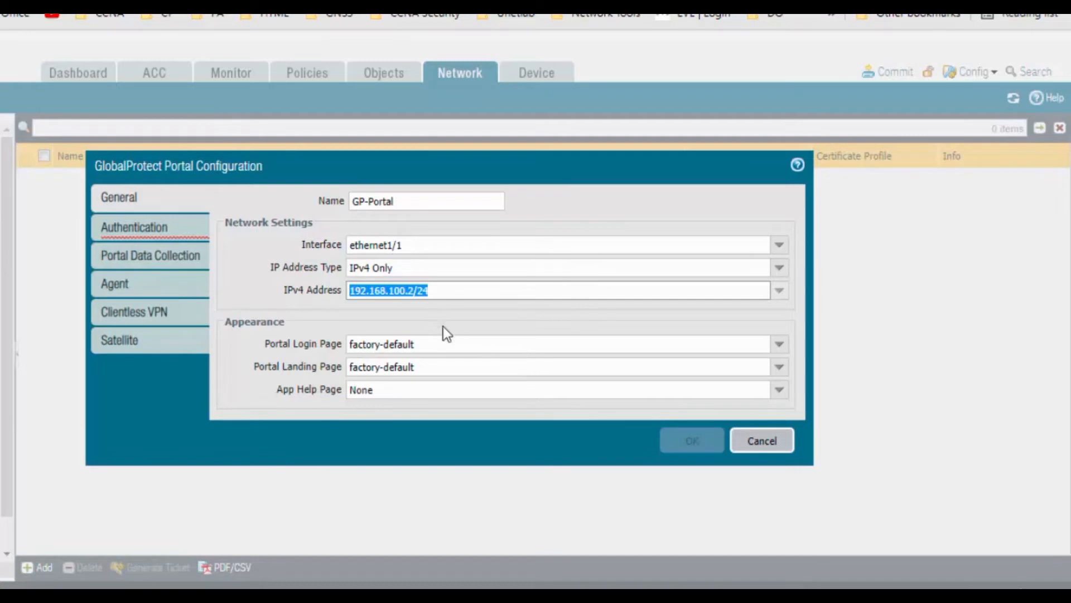
click(161, 238)
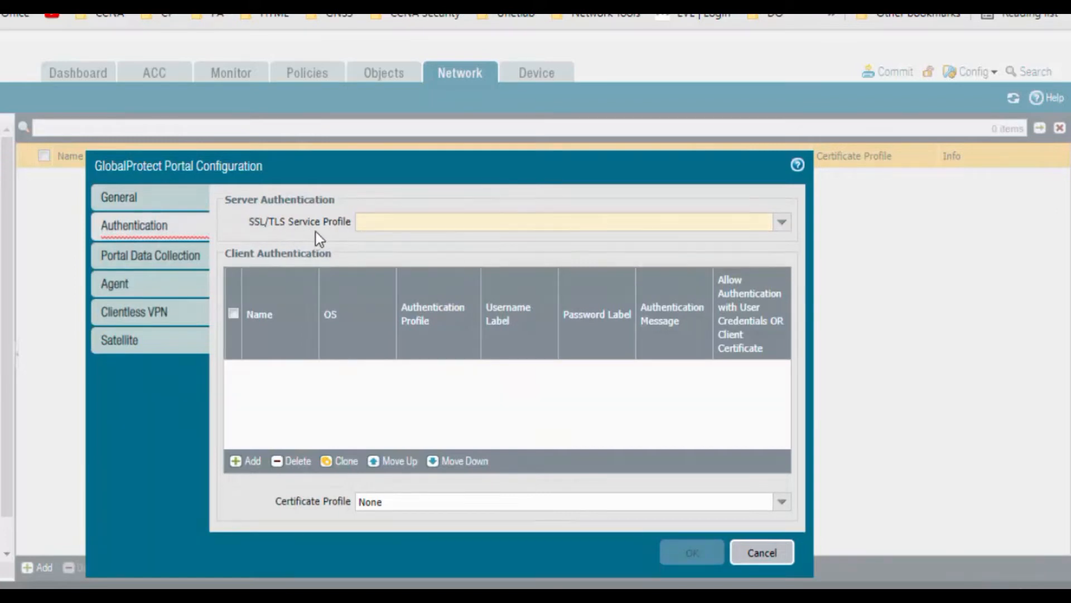
Step: Choose GP-SSL-TLS-Profile as SSL/TLS profile and add client authentication Gp-Client-Aurth with Auth-Profile
click(782, 224)
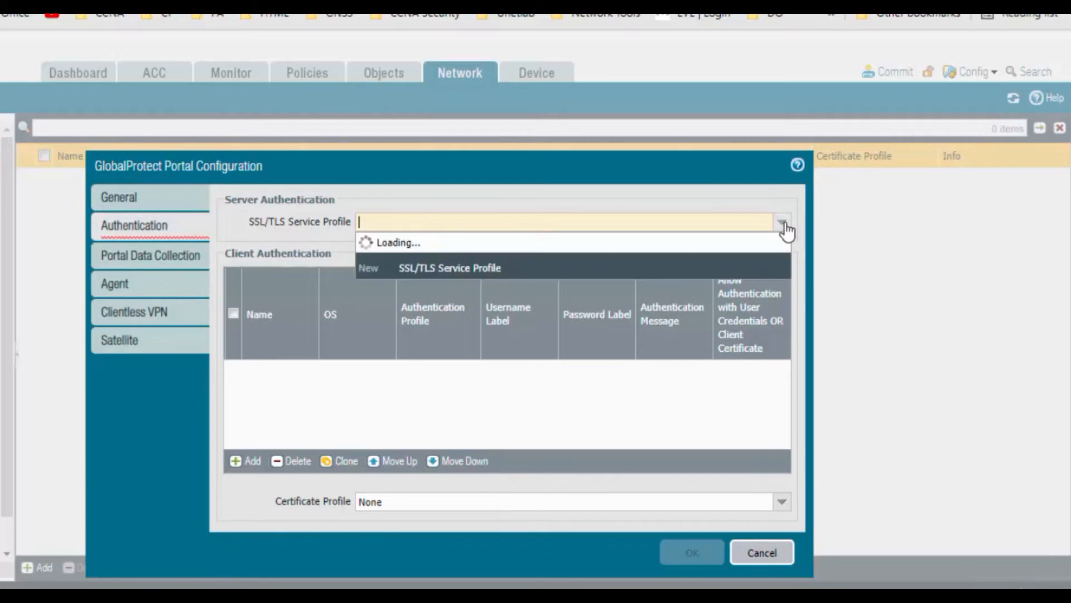
click(447, 246)
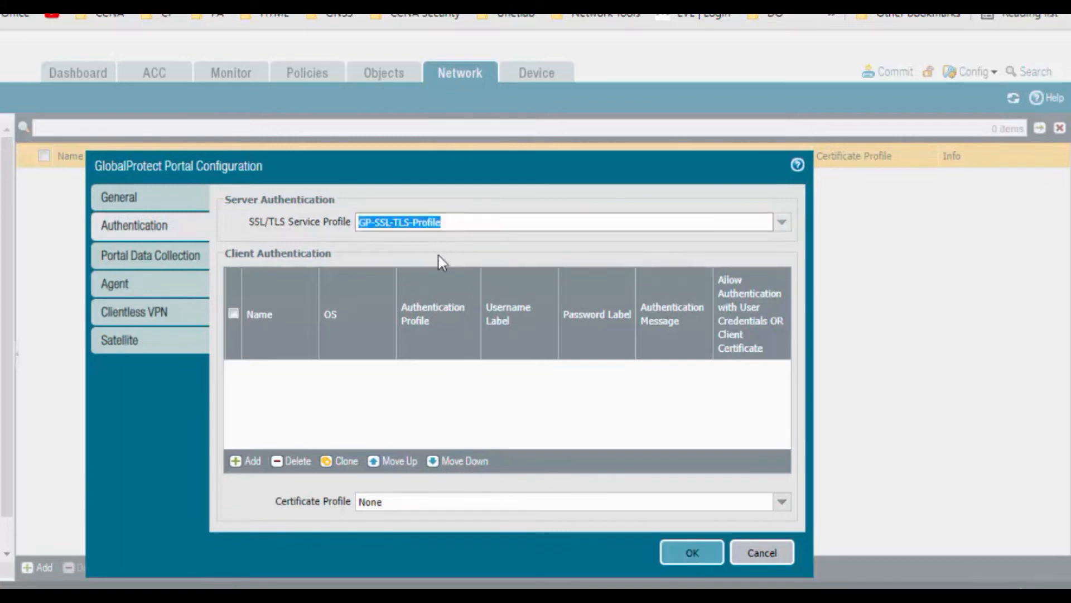
click(253, 461)
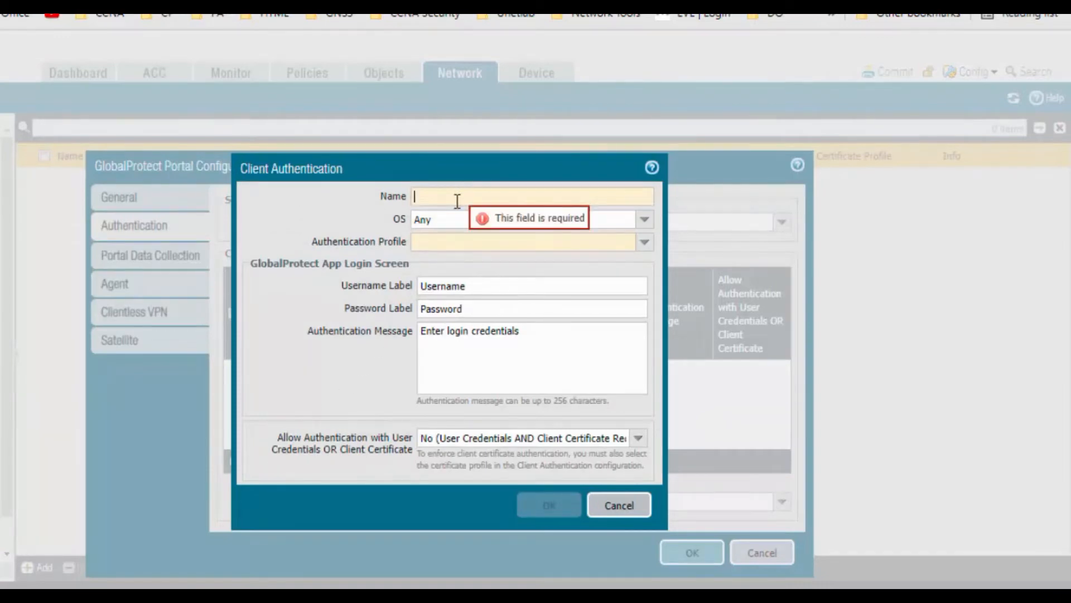
text(Gp-Clie)
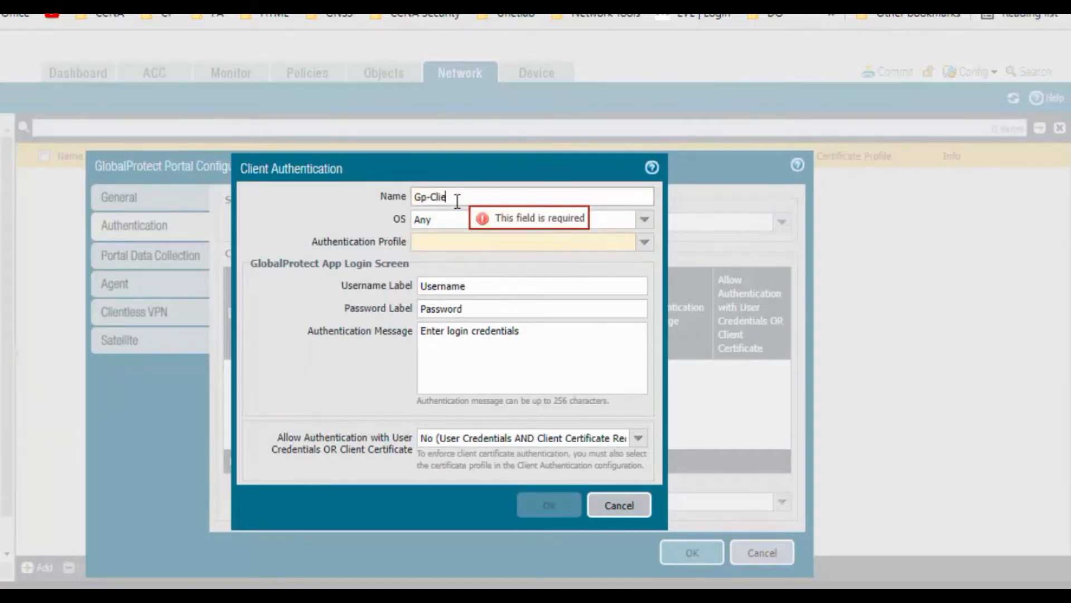
text(ntsu)
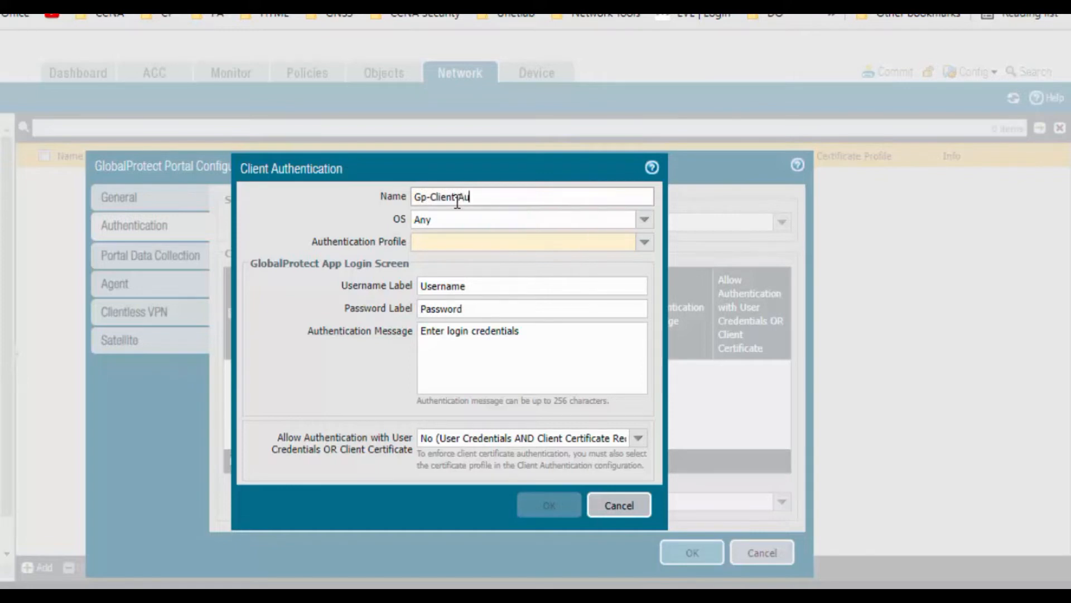
text(rth)
click(646, 244)
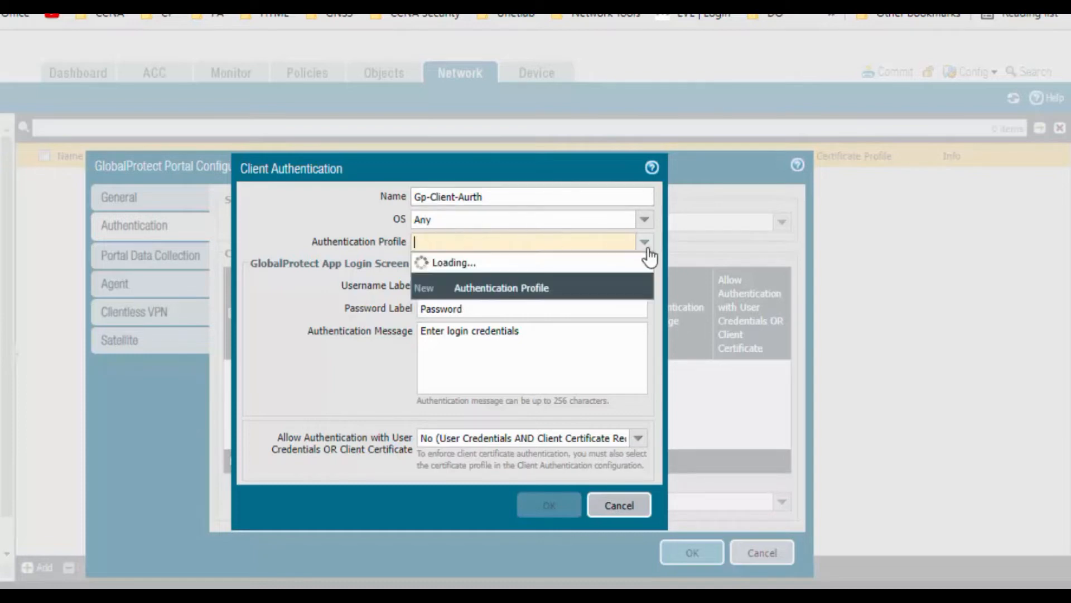
click(519, 262)
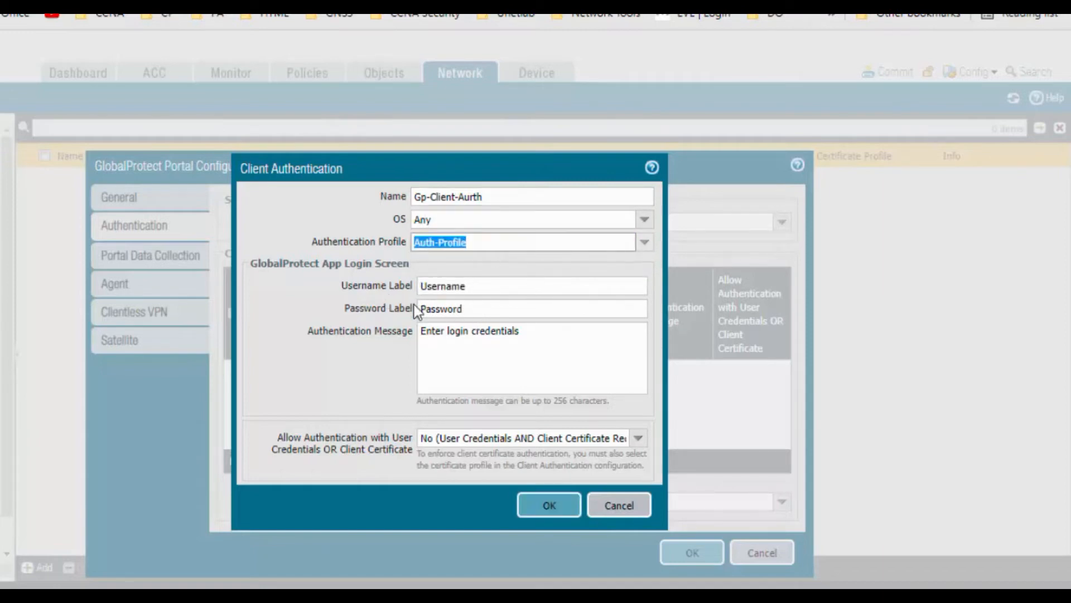
click(549, 509)
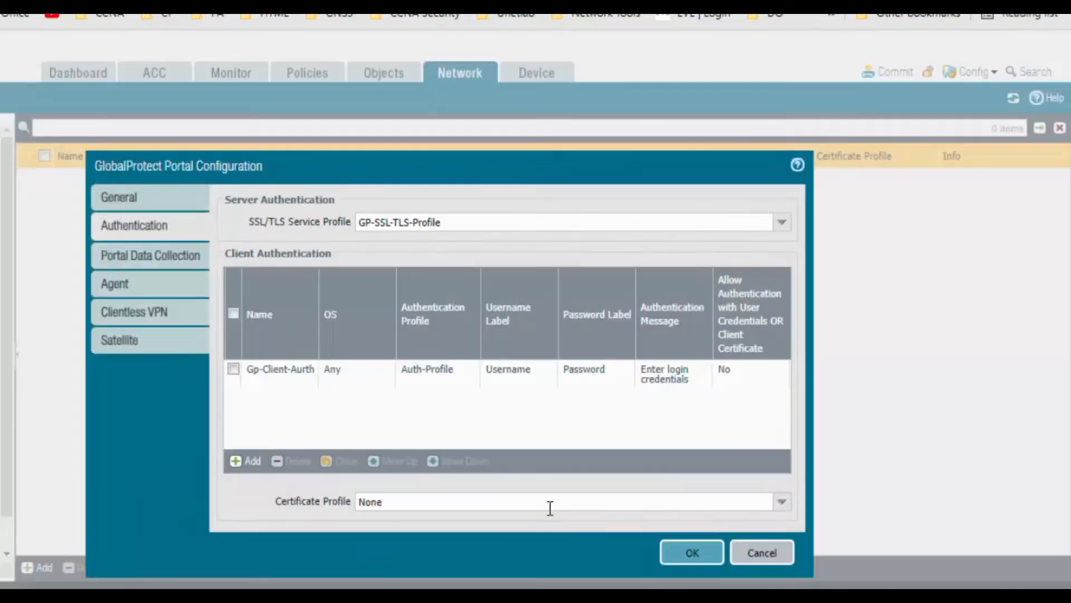
Step: In Agent settings, add GP-Certificate as trusted root CA and start an agent config named Client-Auth
click(163, 285)
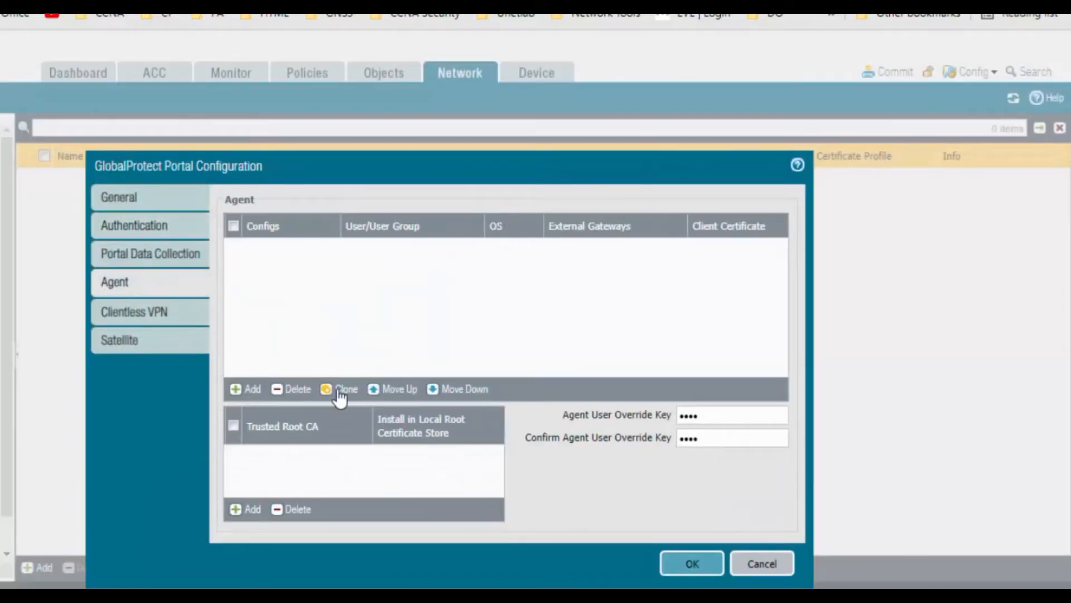
click(248, 510)
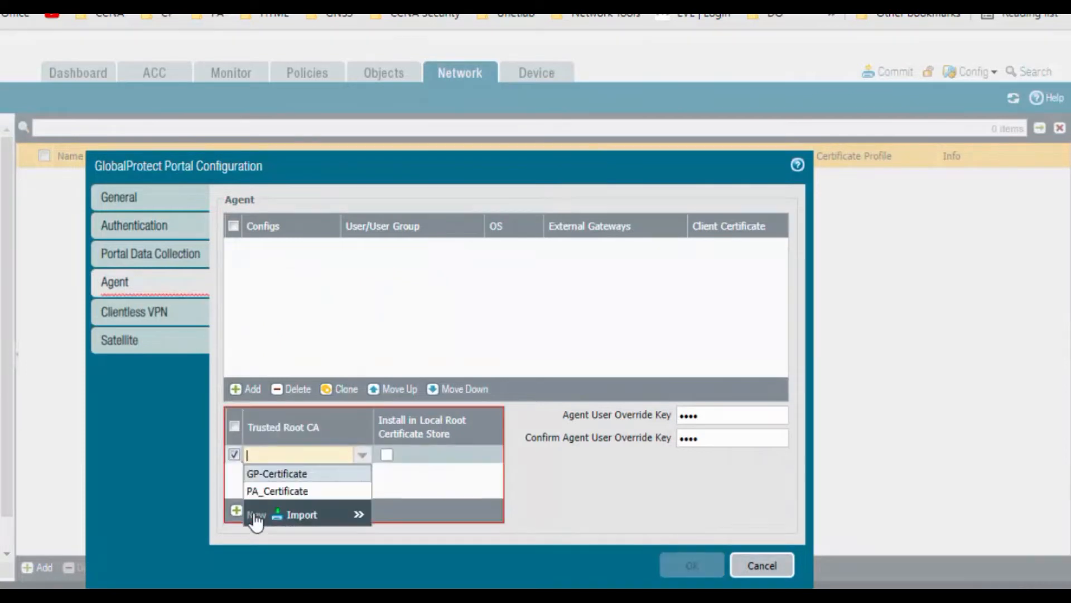
click(286, 475)
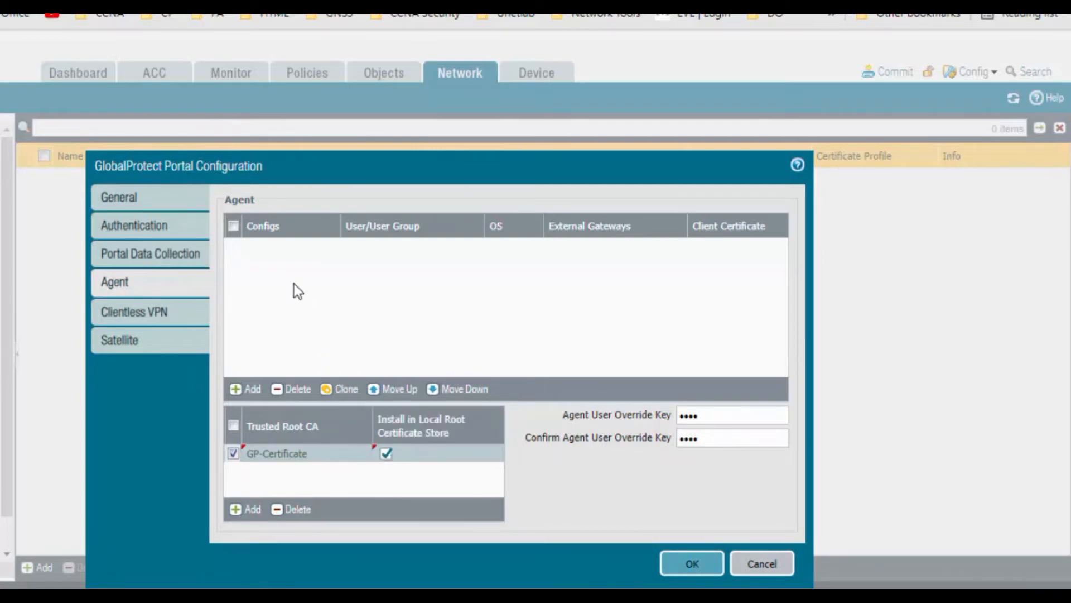
click(248, 388)
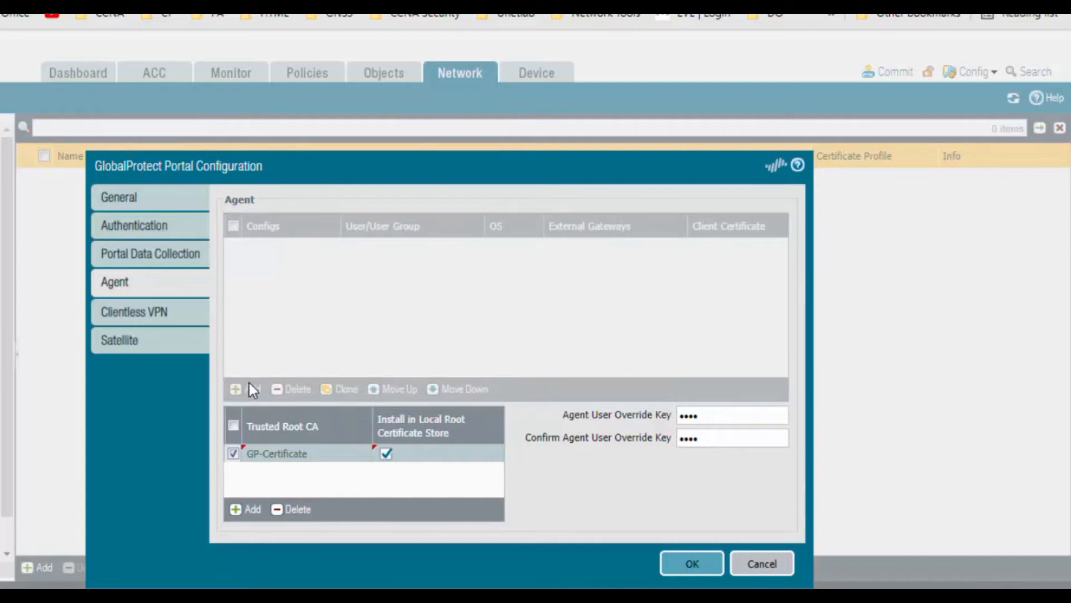
text(Client)
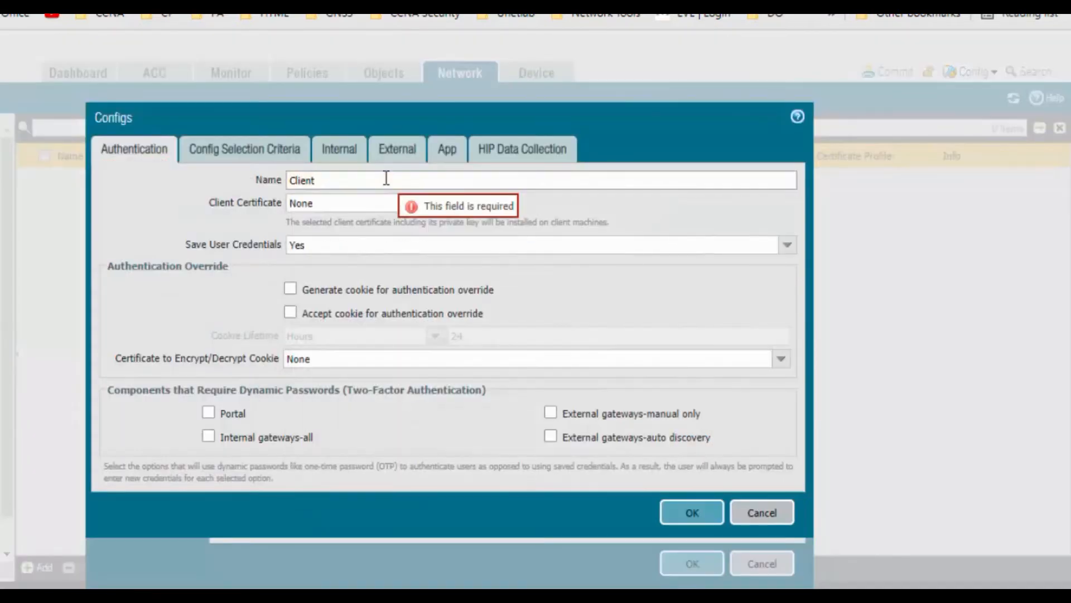
text(-Auth)
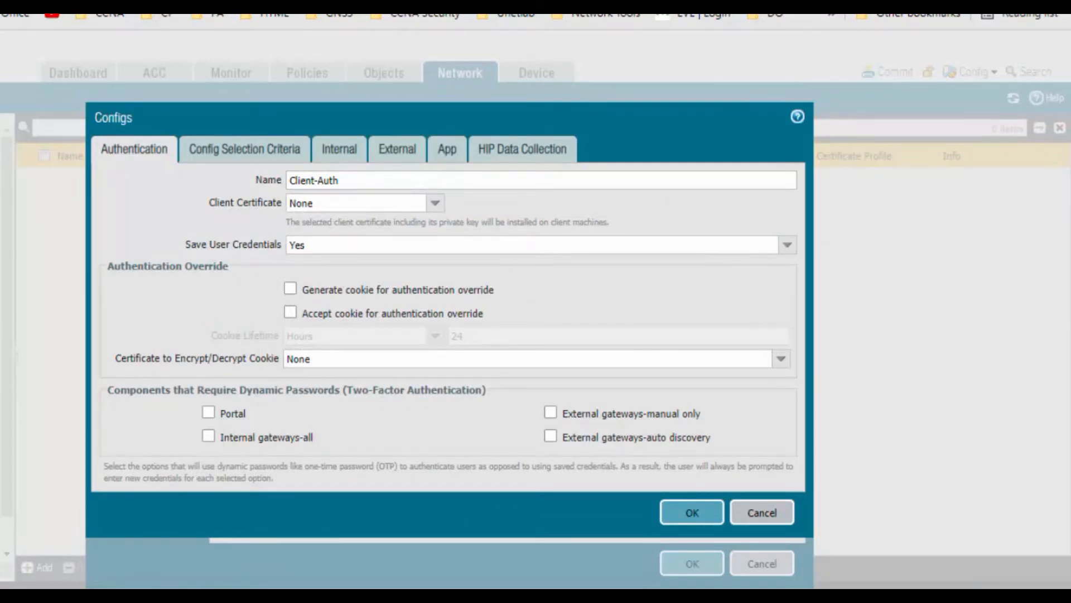
Step: Add external gateway External_GW specified by IPv4 address 192.168.100.2
click(293, 158)
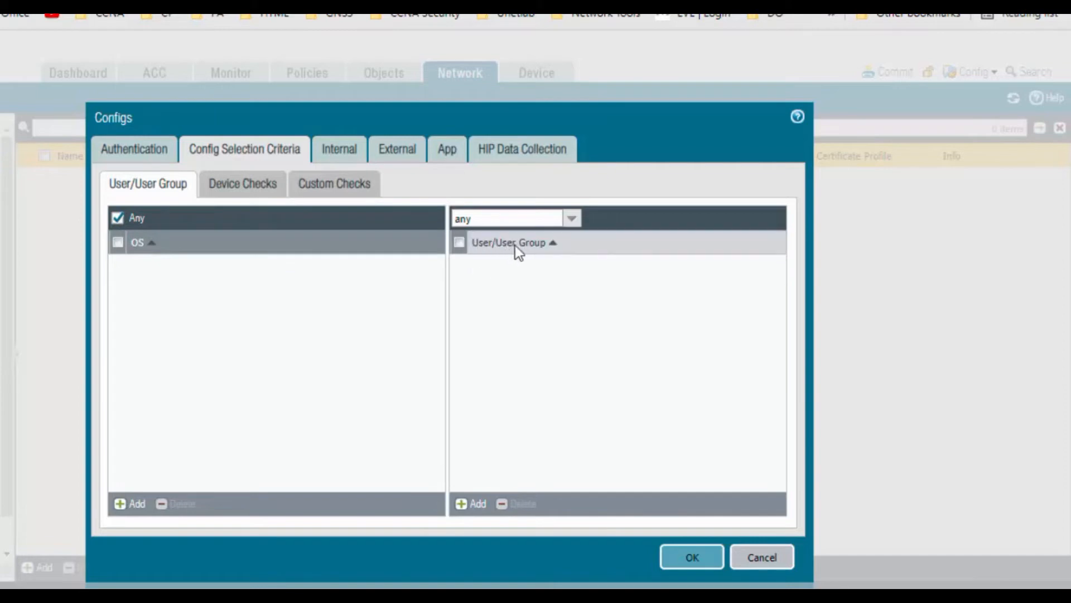
click(407, 148)
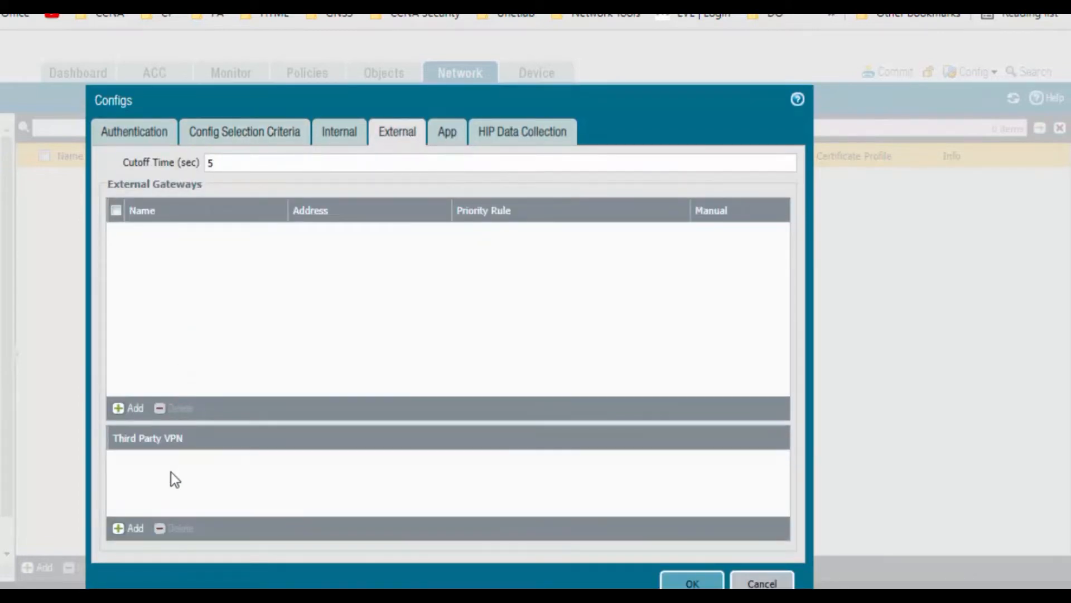
click(140, 414)
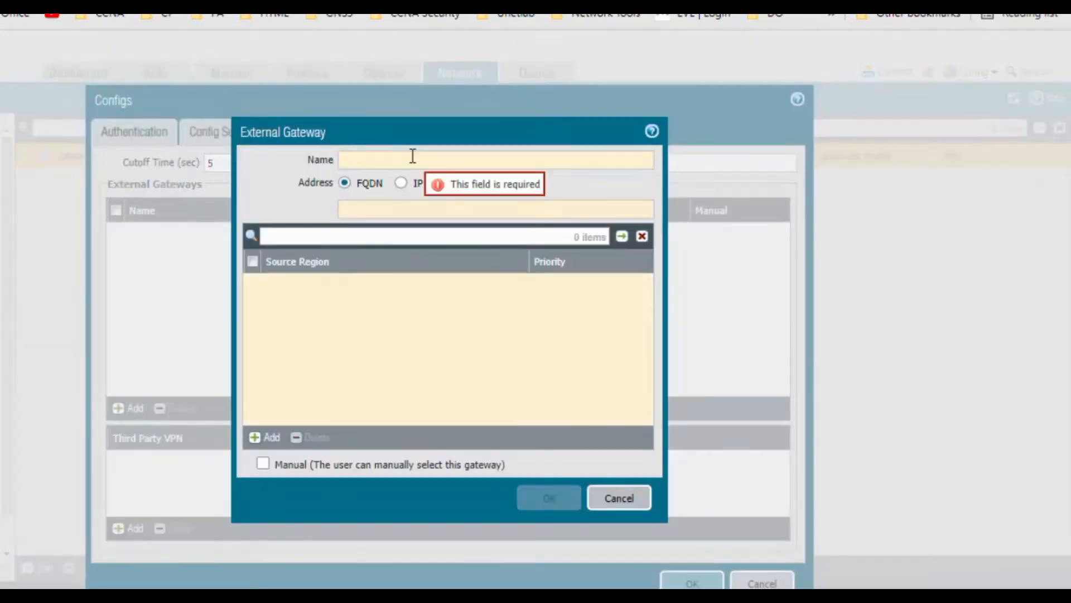
text(External)
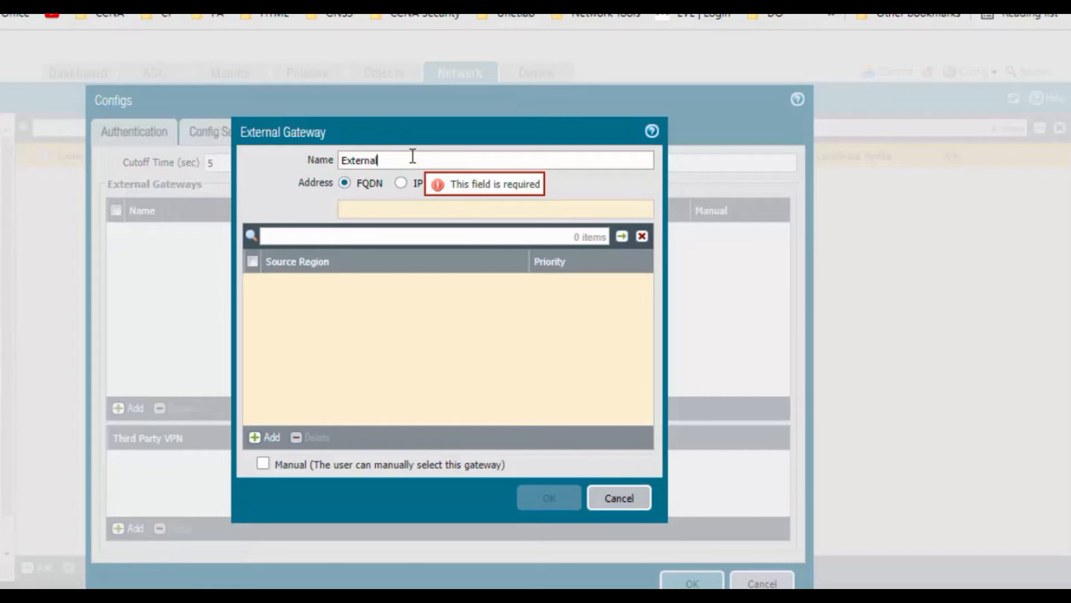
text(_GW)
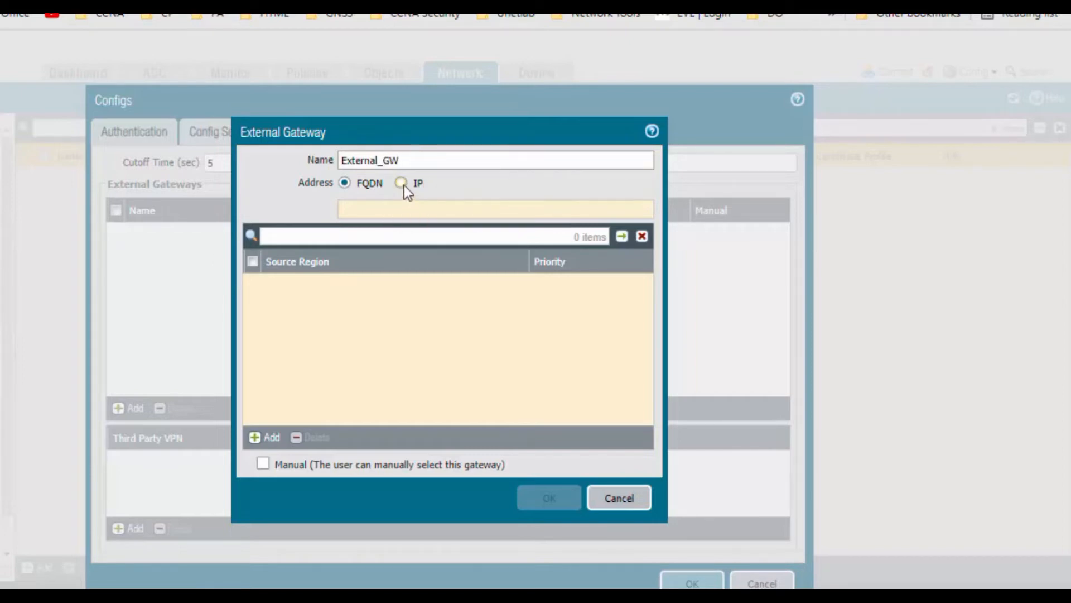
click(404, 186)
click(398, 211)
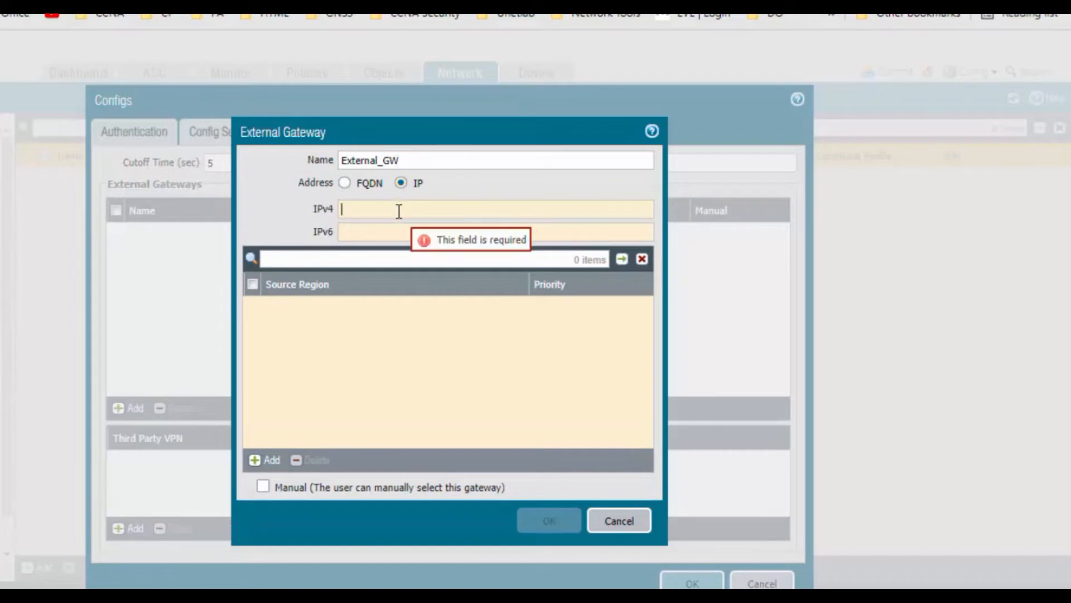
text(192.1)
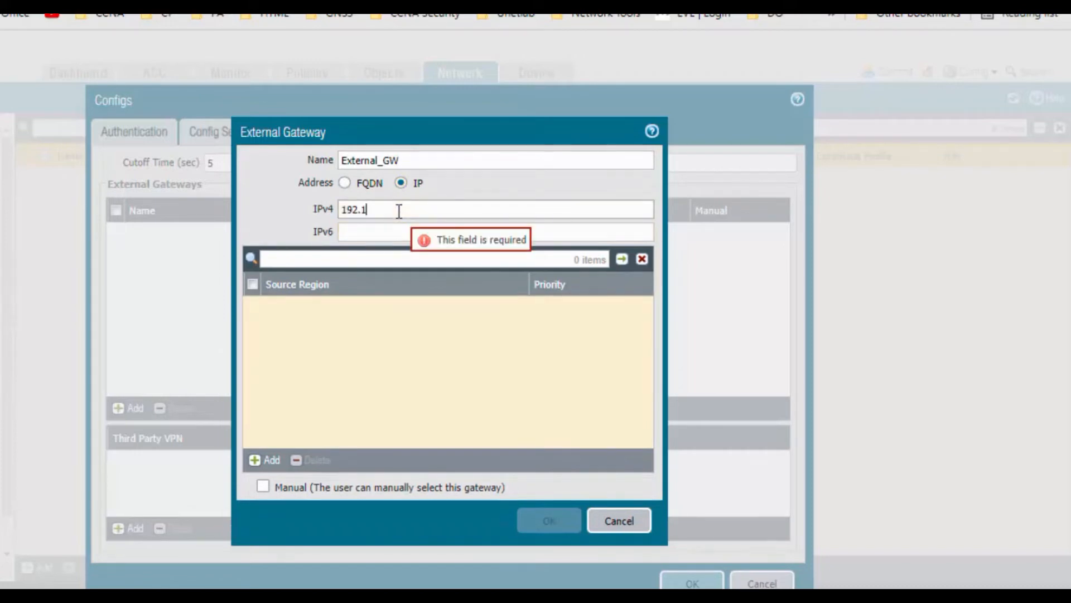
text(68.100.2)
Step: Give the gateway source region Any, then save the gateway, the Client-Auth config and GP-Portal
click(267, 461)
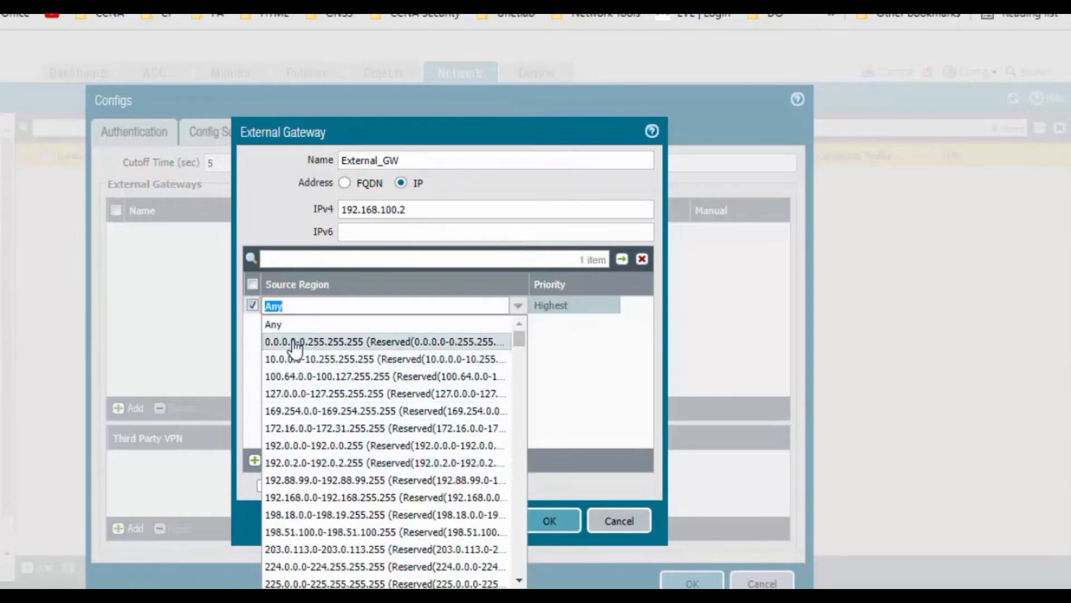
click(298, 328)
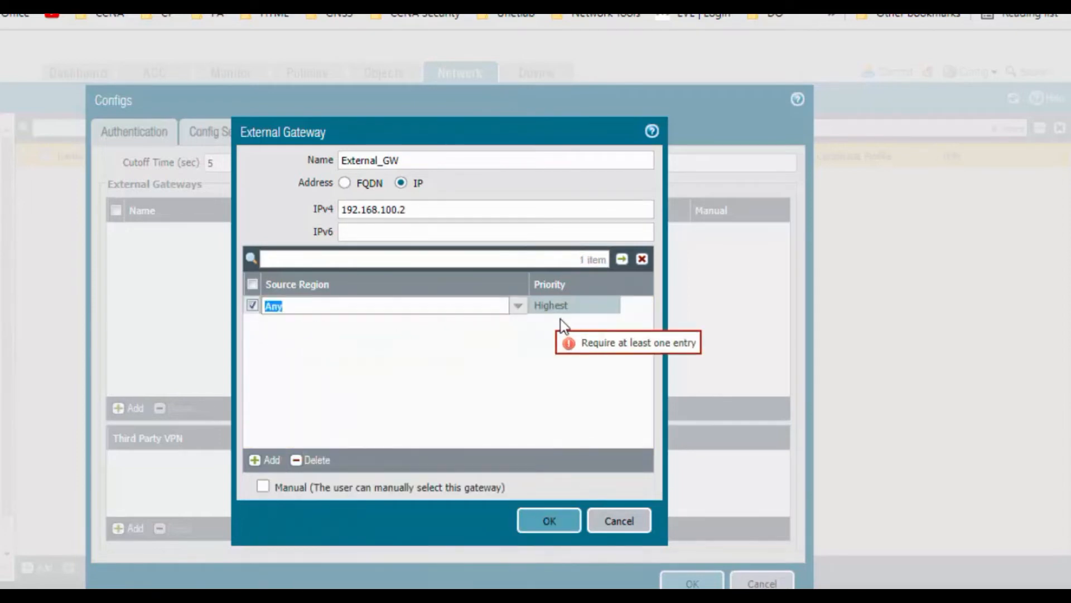
click(570, 350)
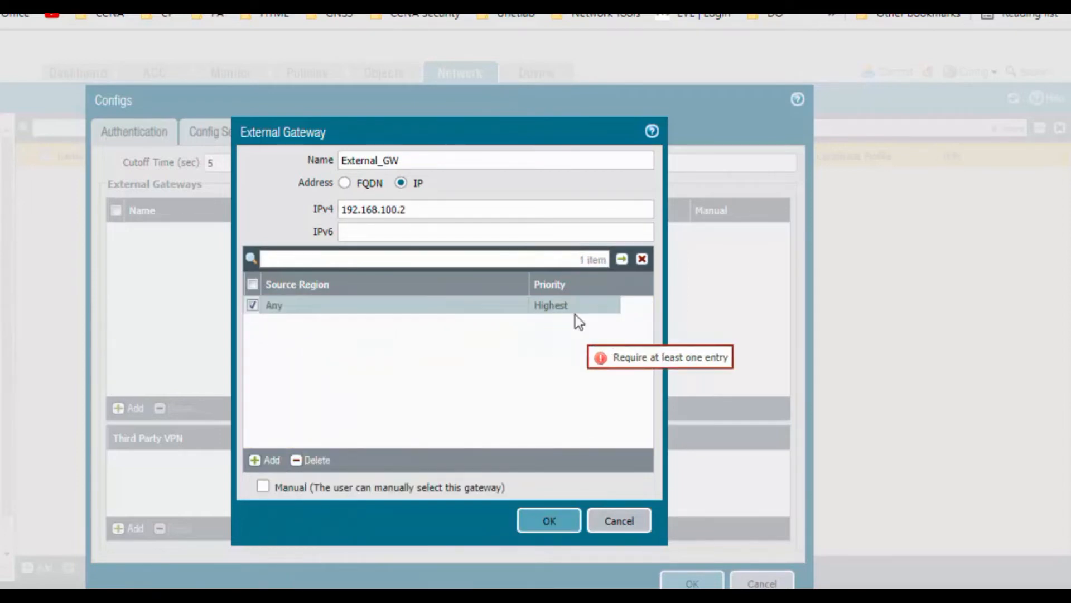
click(568, 528)
click(693, 476)
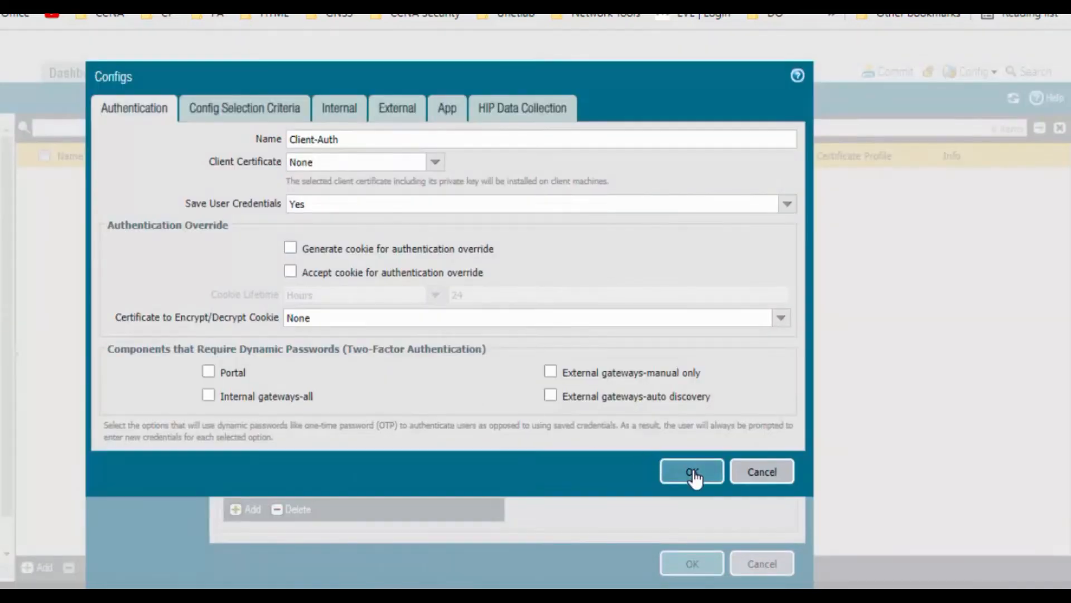
click(692, 563)
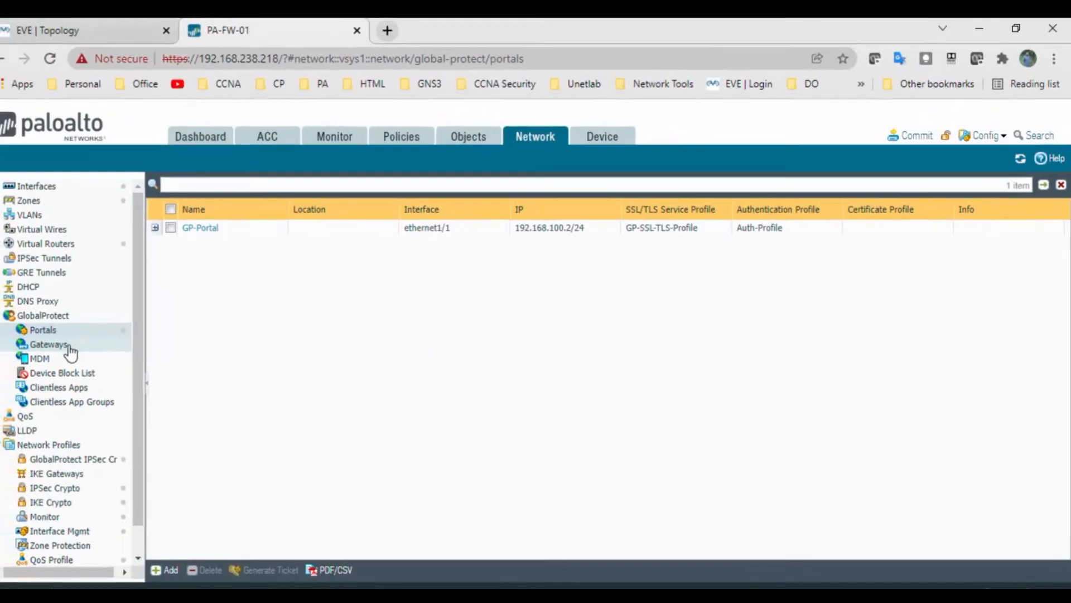
Step: Highlight line 8, Gateway Configuration for GlobalProtect, in the notes, then open Network > GlobalProtect > Gateways
key(alt+Tab)
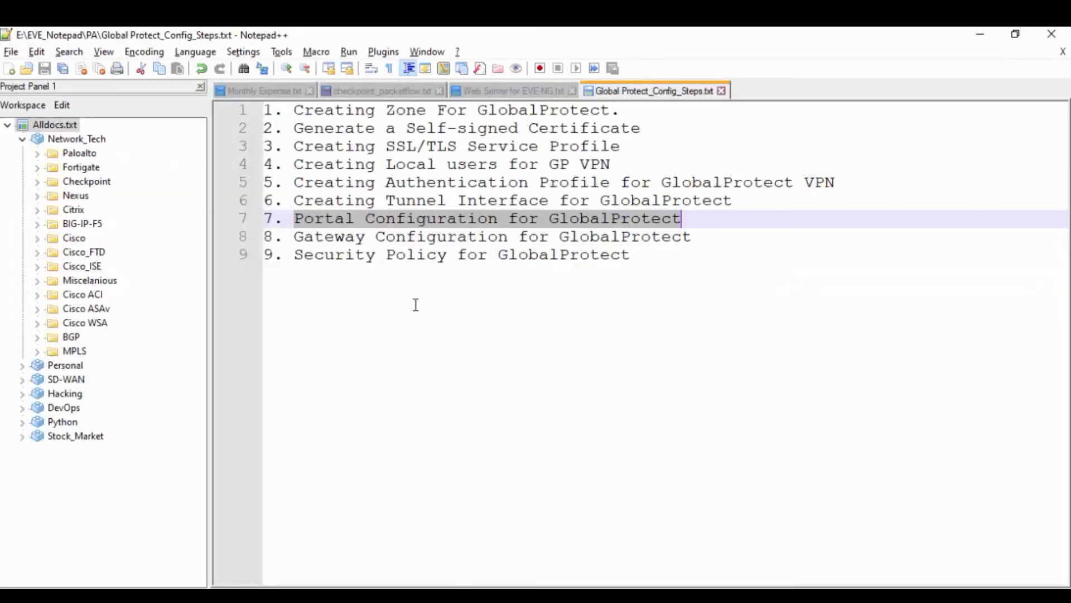
drag(295, 239, 715, 236)
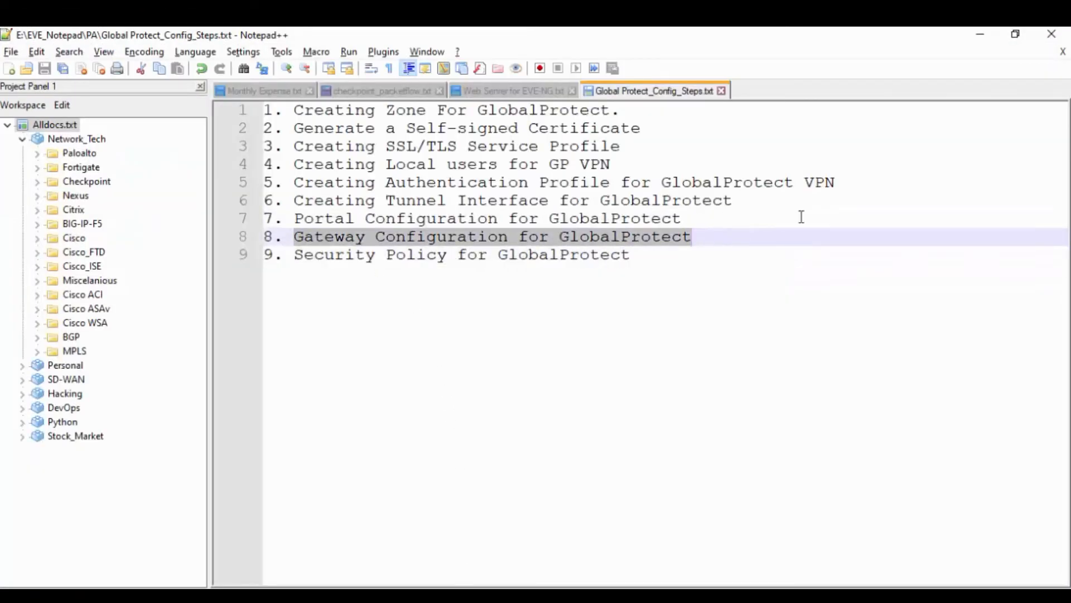
click(981, 34)
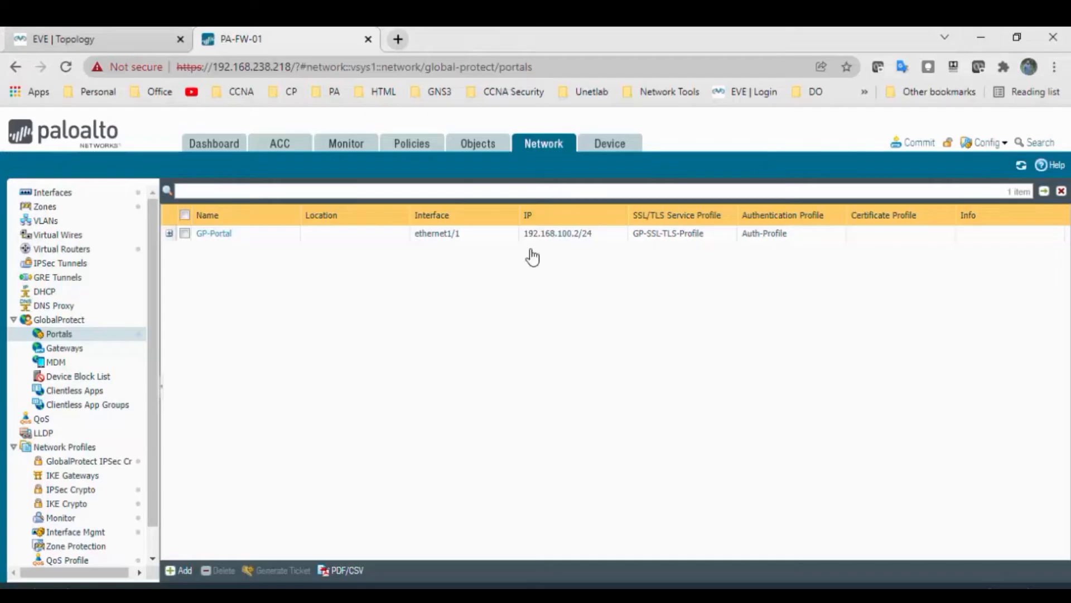
click(65, 349)
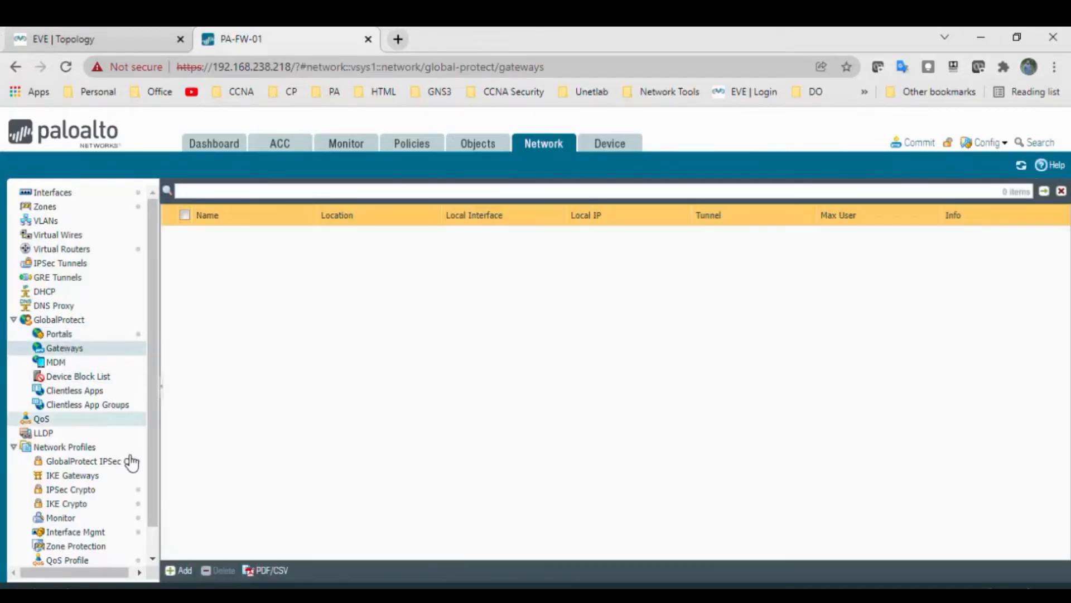
Step: Add gateway GP-Gateway using interface ethernet1/1 and IPv4 address 192.168.100.2/24
click(187, 574)
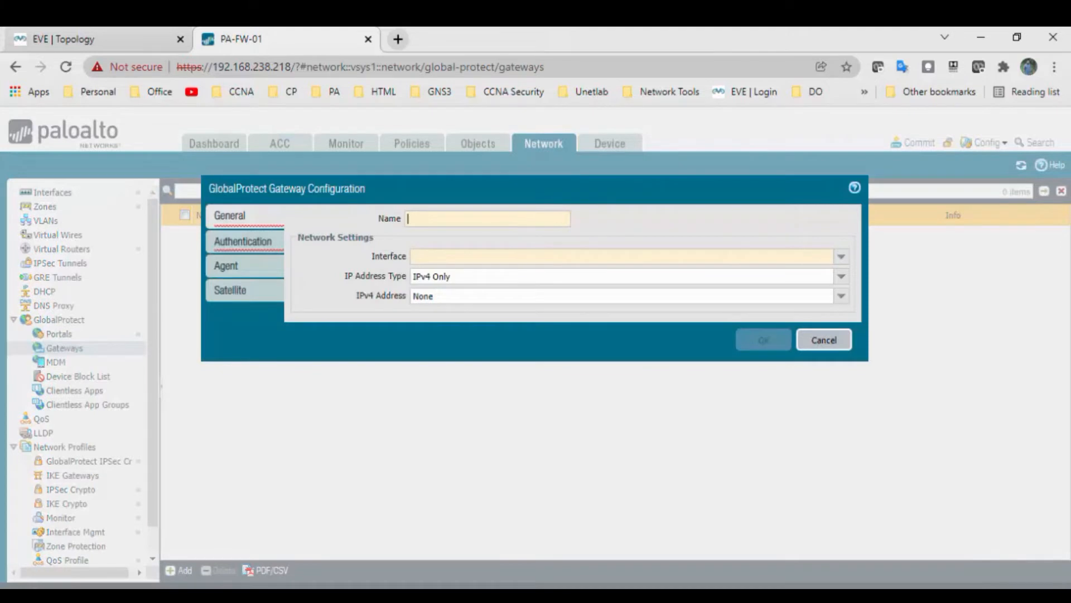
click(487, 219)
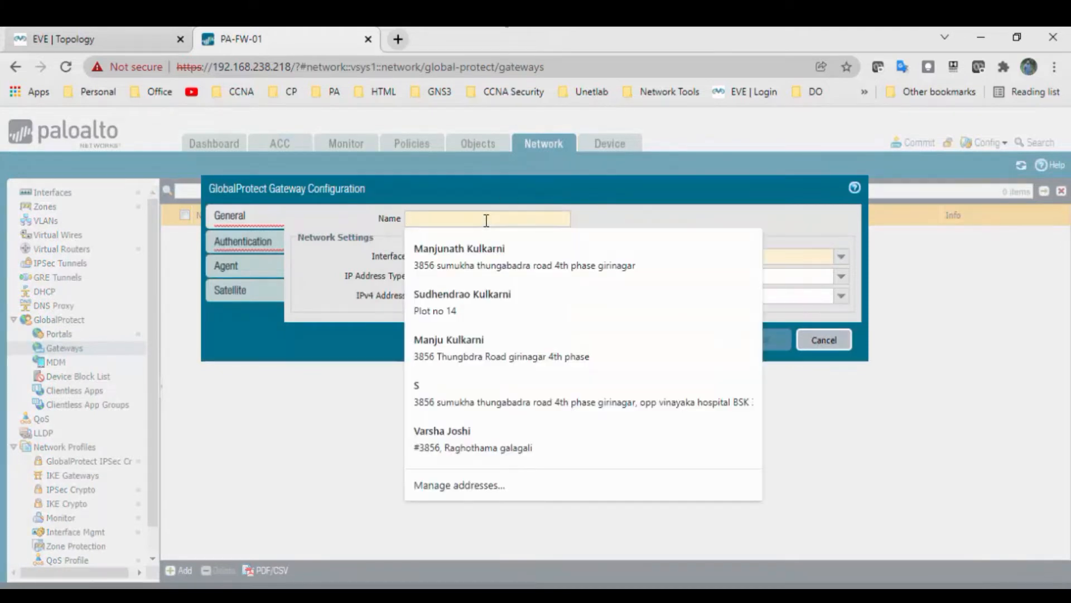
text(GP-G)
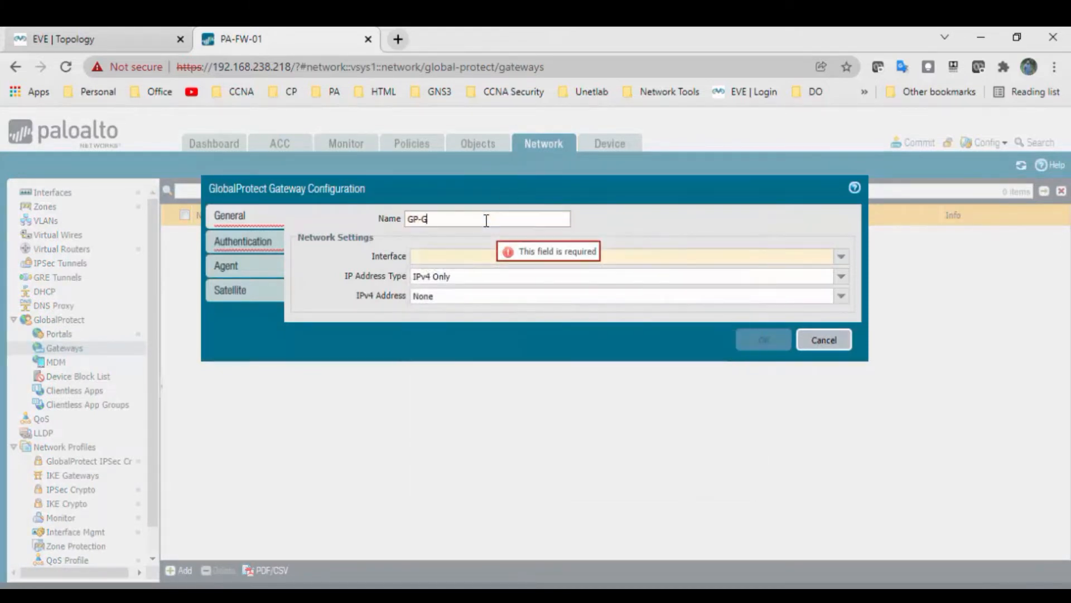
text(ateway)
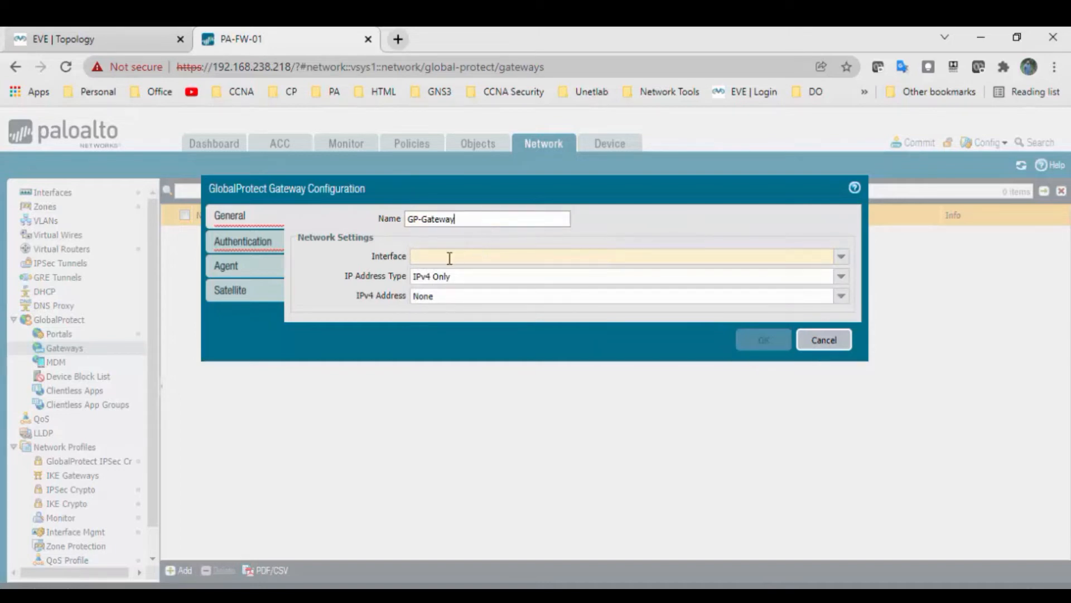
click(837, 257)
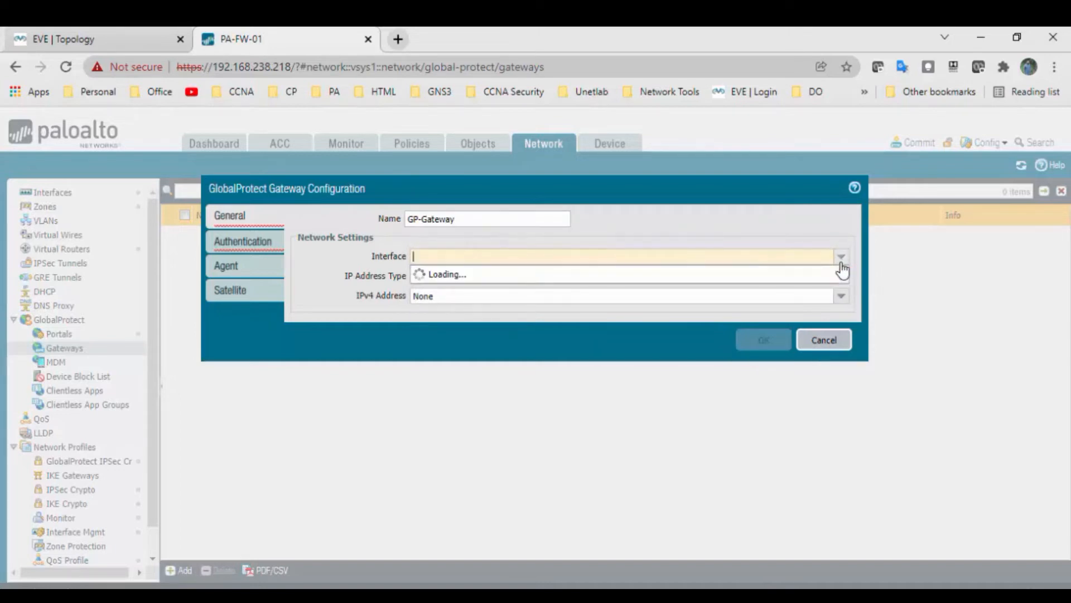
click(614, 273)
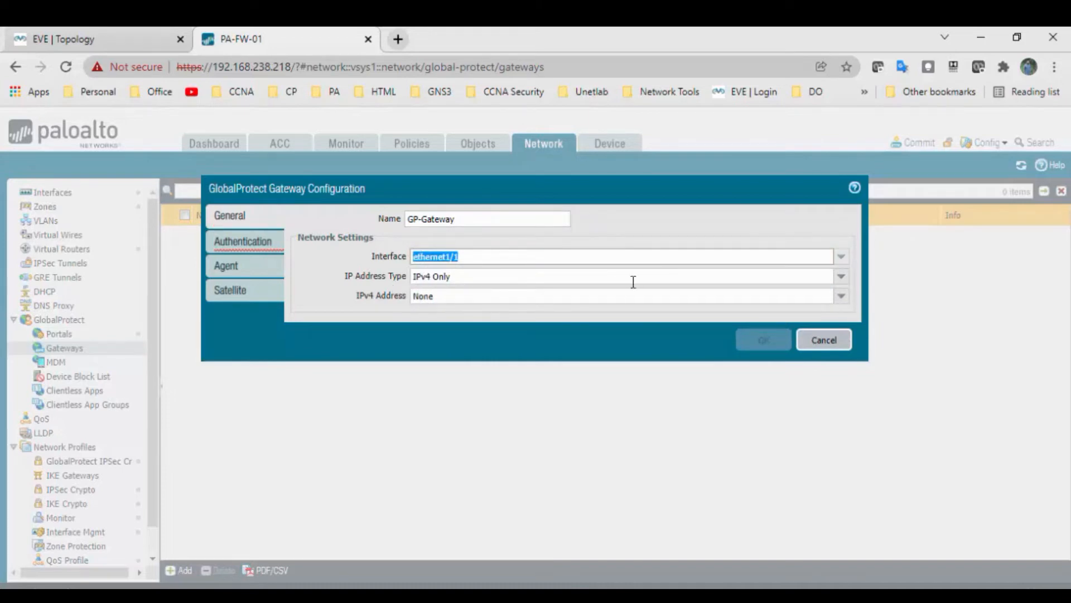
click(842, 299)
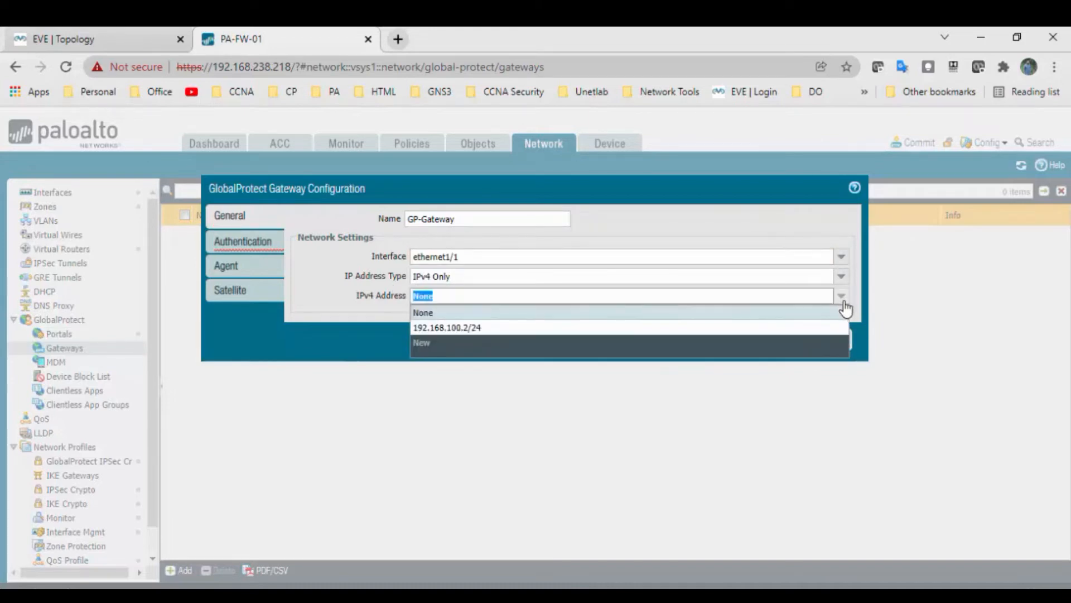
click(633, 325)
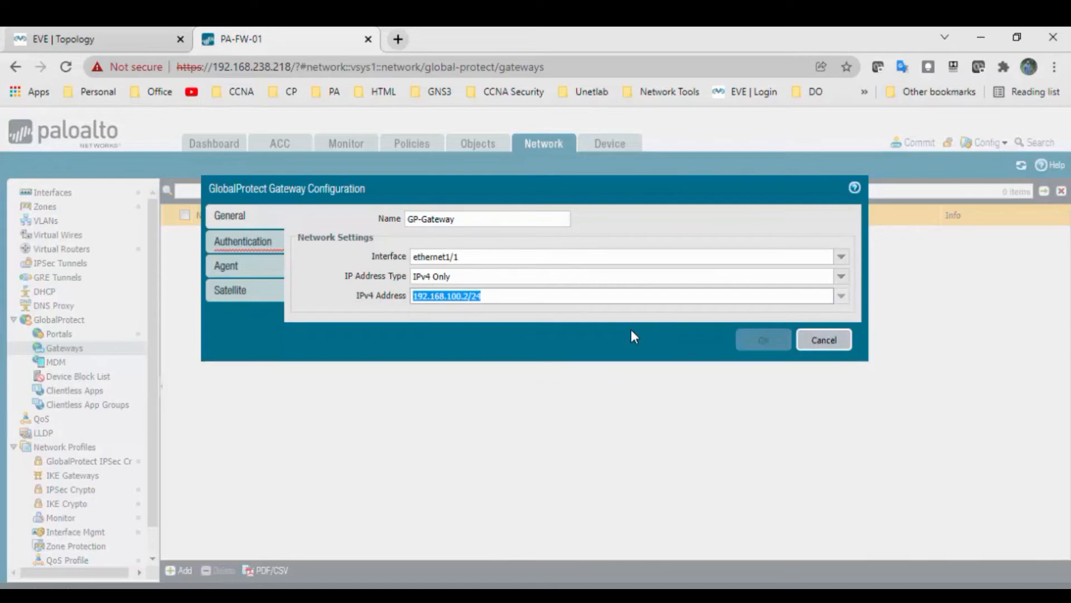
Step: On the gateway's Authentication tab, set the SSL/TLS service profile to GP-SSL-TLS-Profile
click(252, 249)
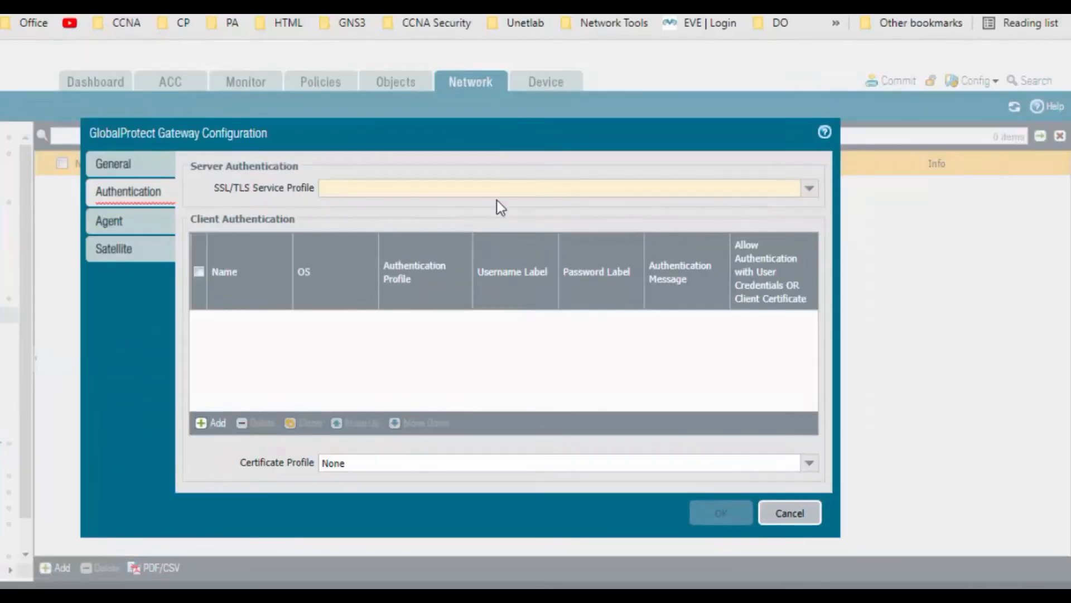
click(809, 188)
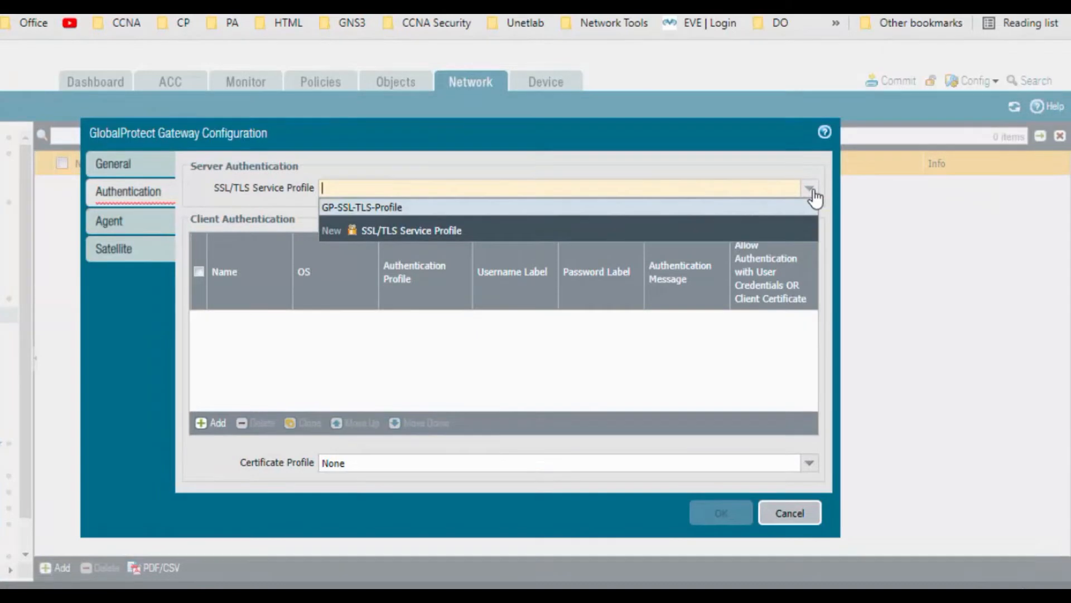
click(509, 210)
click(409, 385)
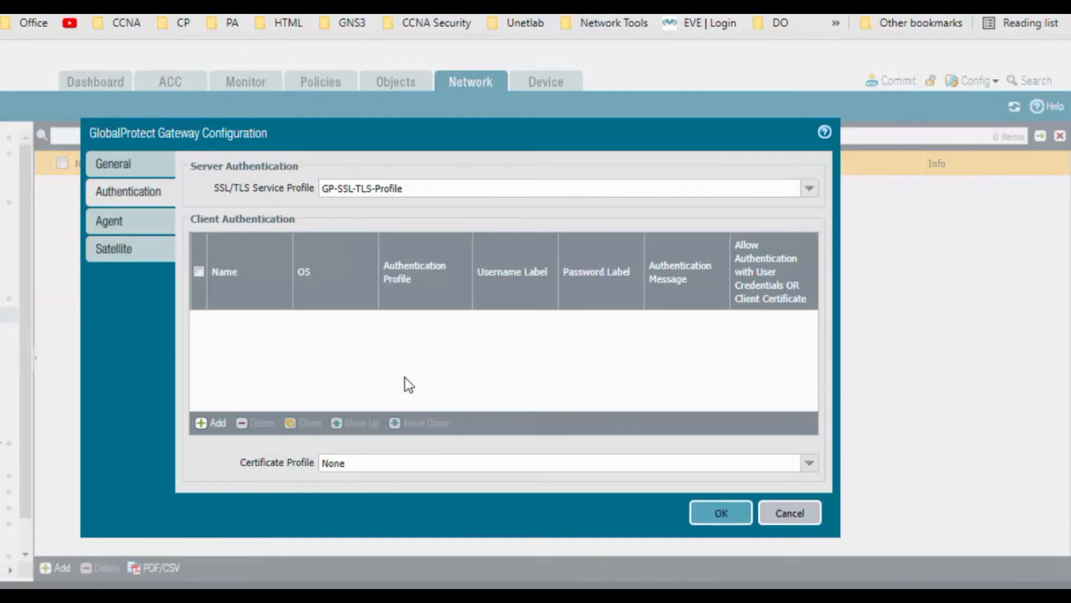
Step: Add client authentication entry GP-Client-Profile that authenticates with Auth-Profile
click(214, 423)
mouse_move(399, 209)
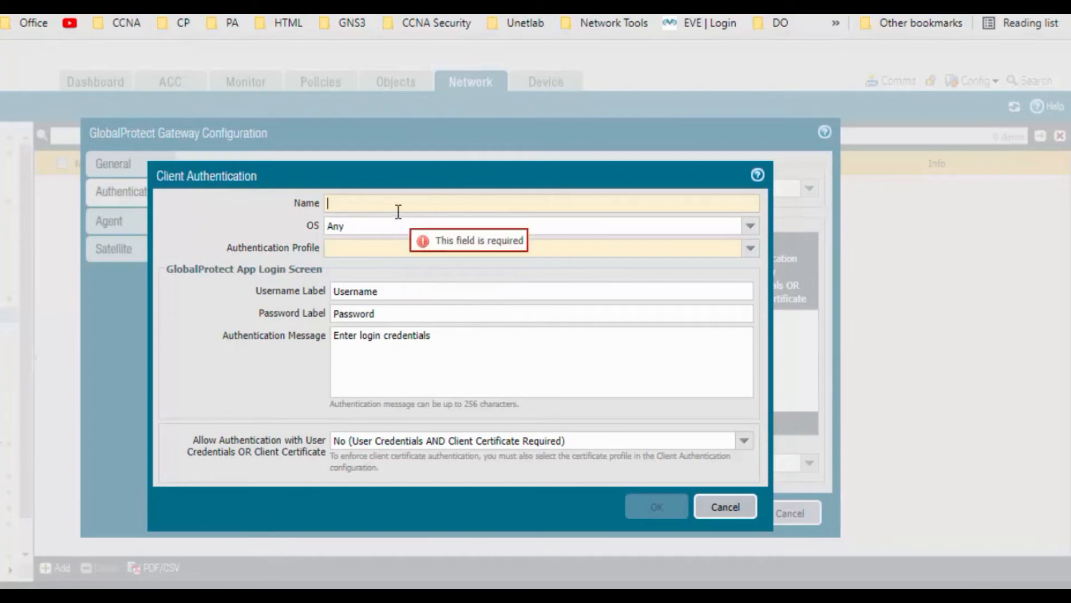
text(GP)
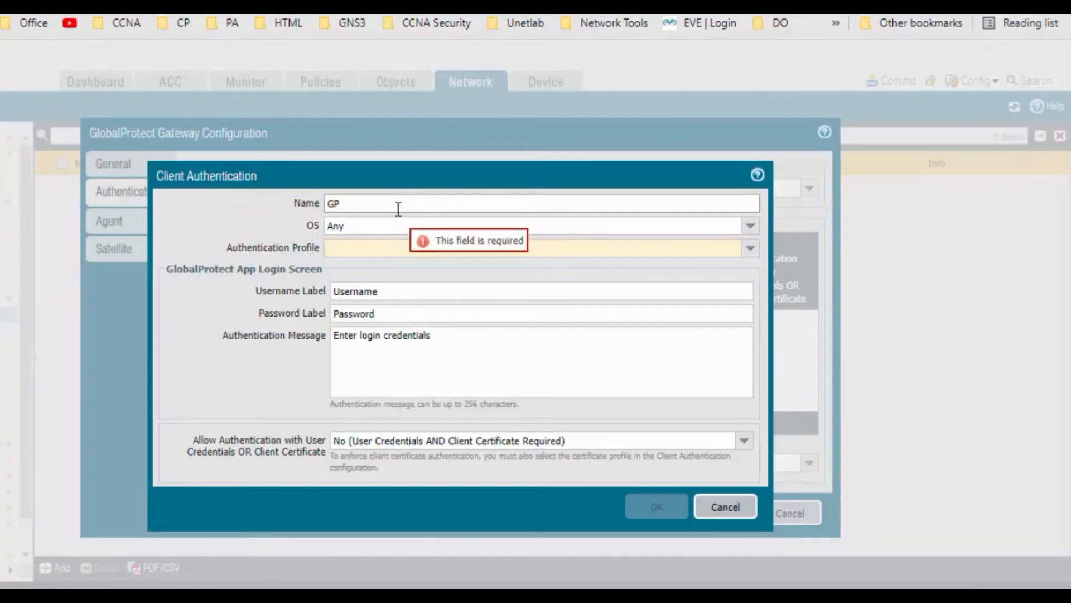
text(-C;ient)
key(BackSpace)
key(BackSpace)
key(BackSpace)
key(BackSpace)
key(BackSpace)
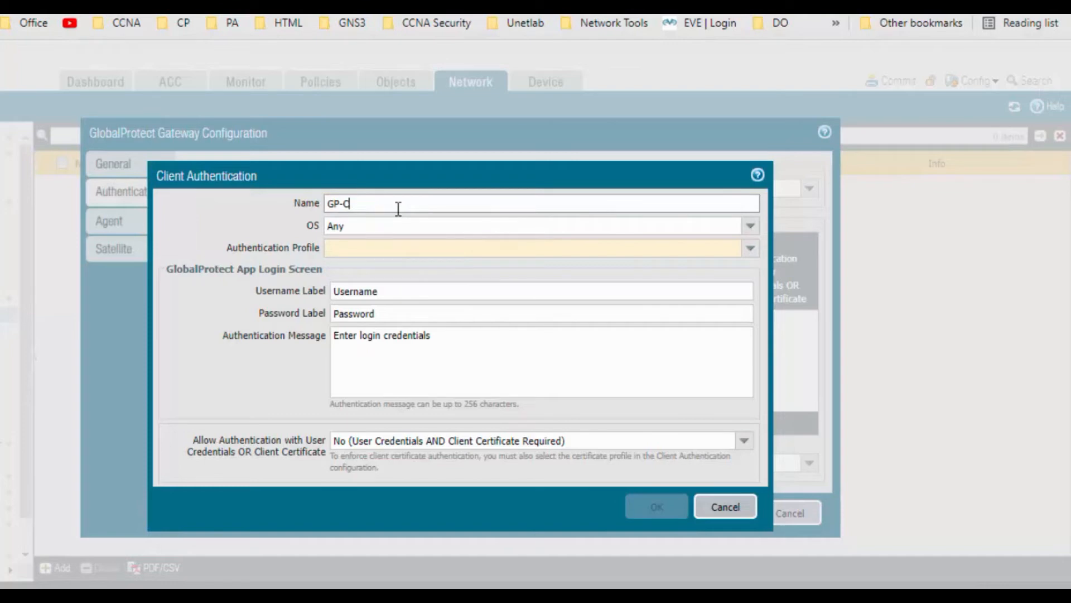
text(lient-Profile)
click(751, 248)
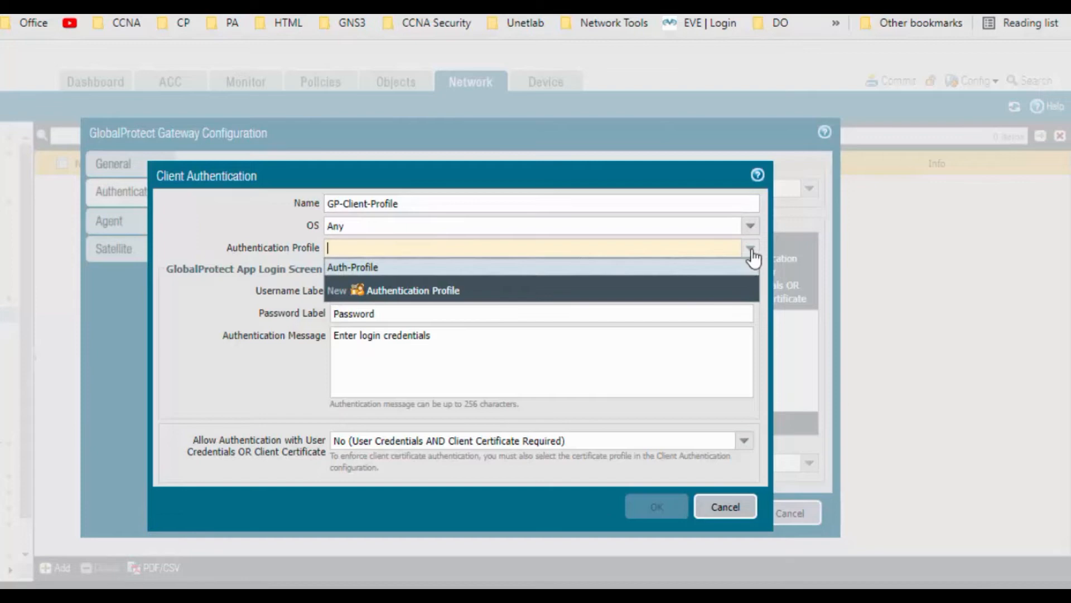
click(589, 271)
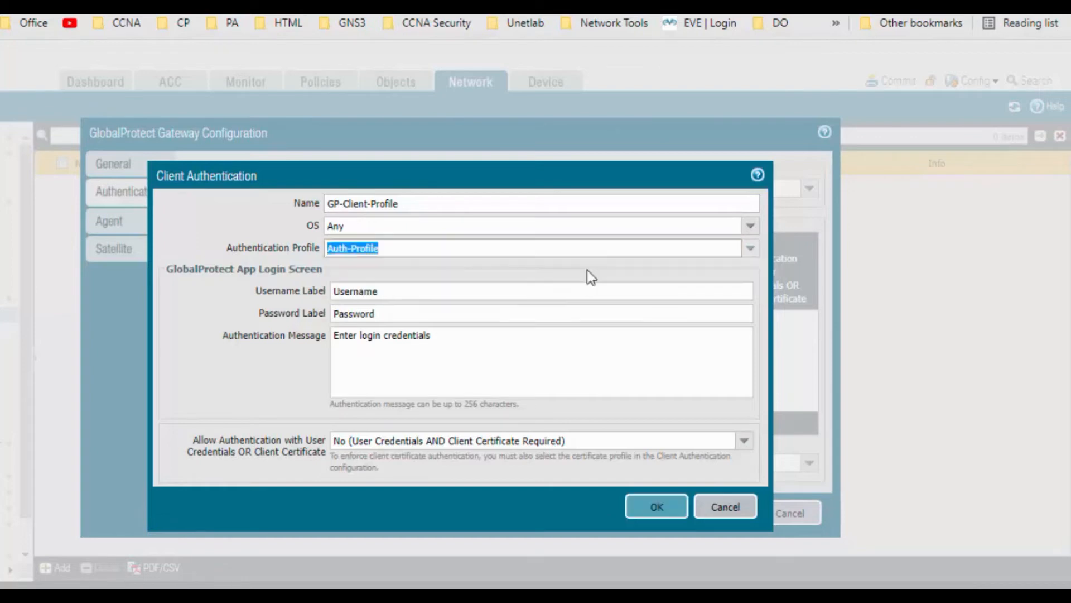
click(652, 507)
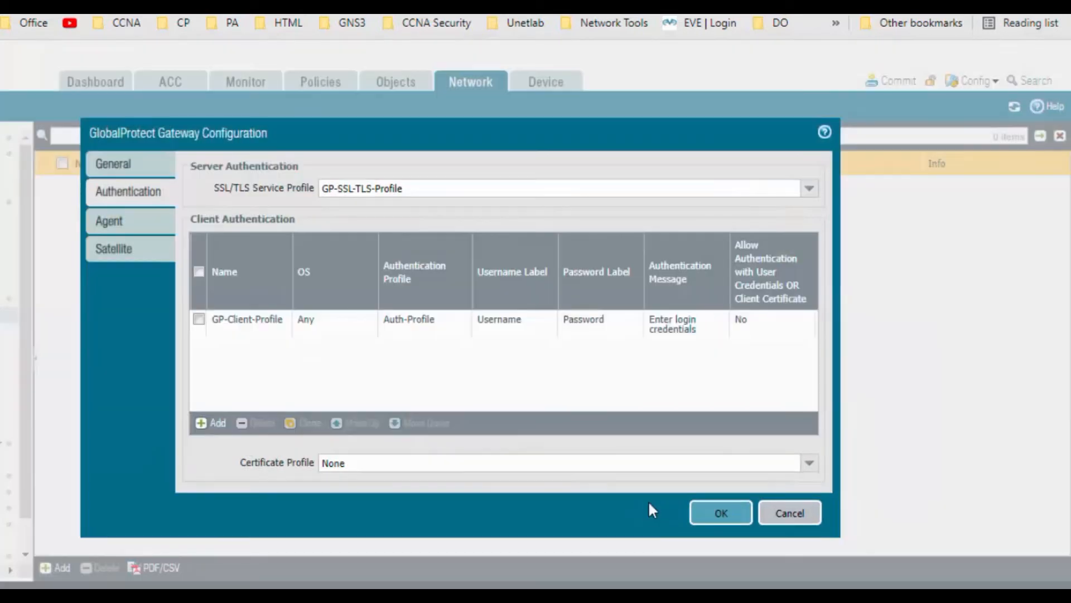
click(138, 224)
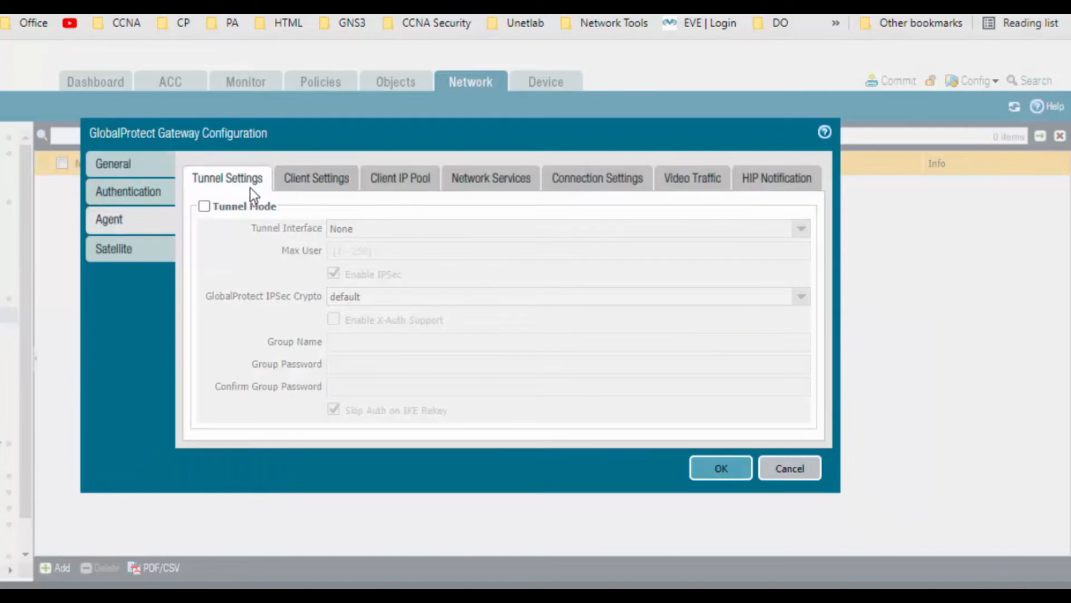
Step: Enable tunnel mode on tunnel.1 and begin adding a client config under Client Settings
click(205, 207)
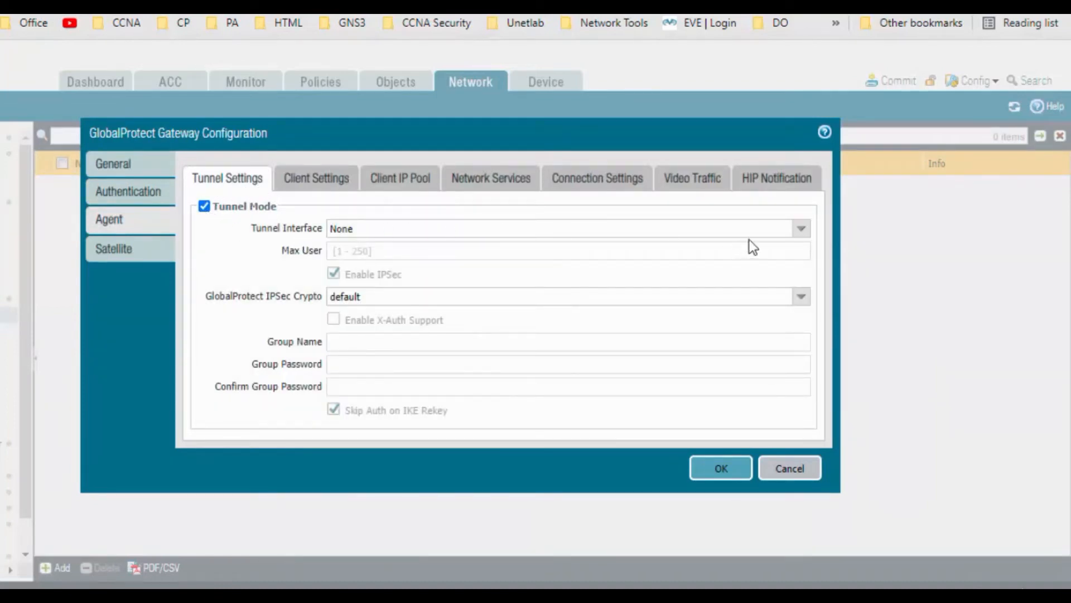
click(802, 234)
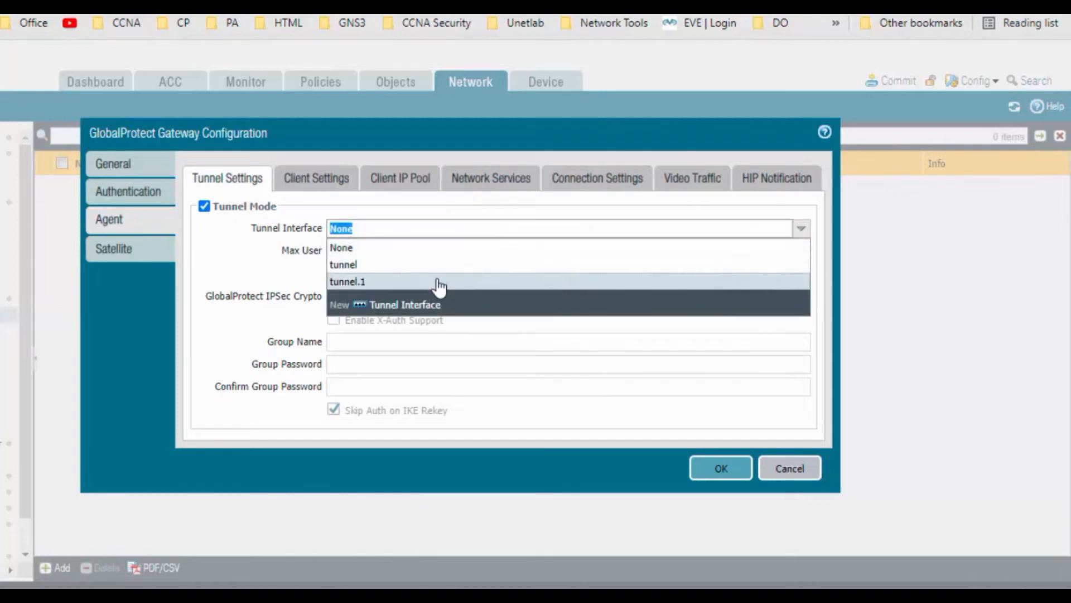
click(438, 282)
click(331, 182)
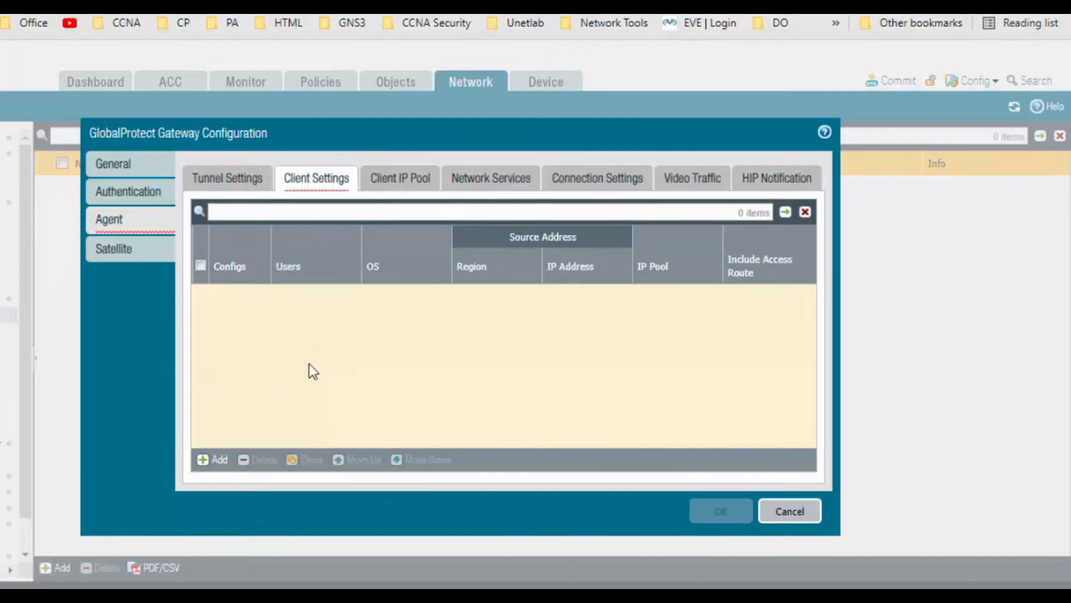
click(219, 460)
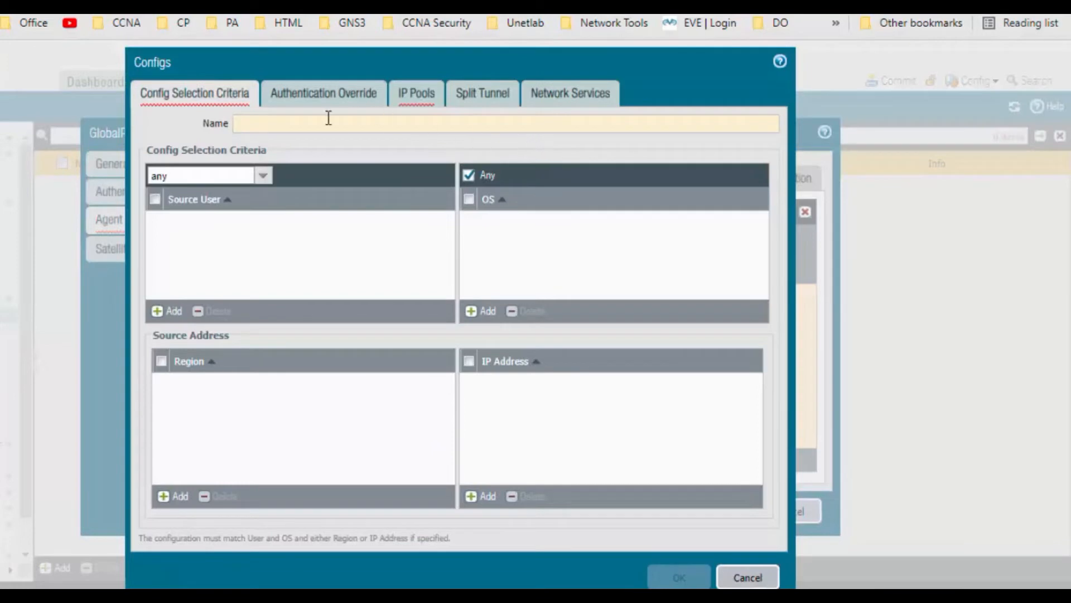
Step: Name the new client config Gp-Auth-Override and switch to its IP Pools settings
click(304, 126)
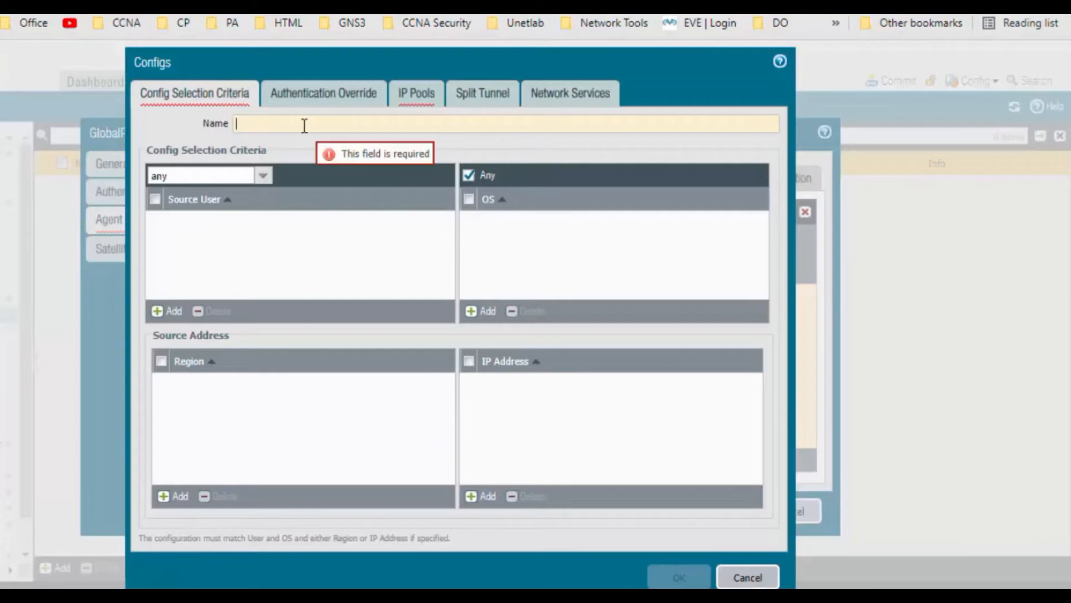
text(G)
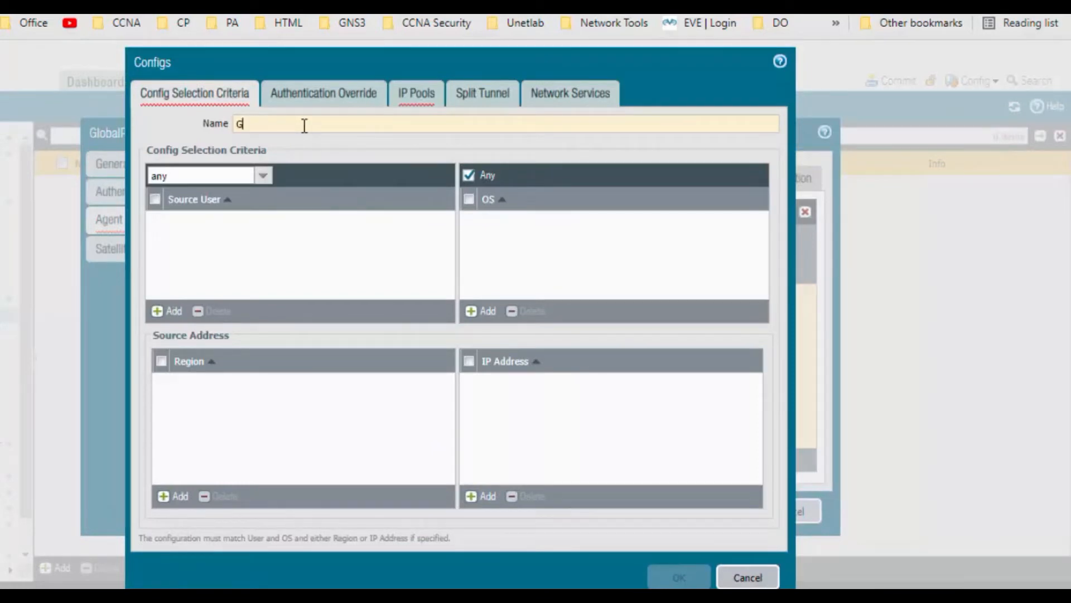
text(p-Auth)
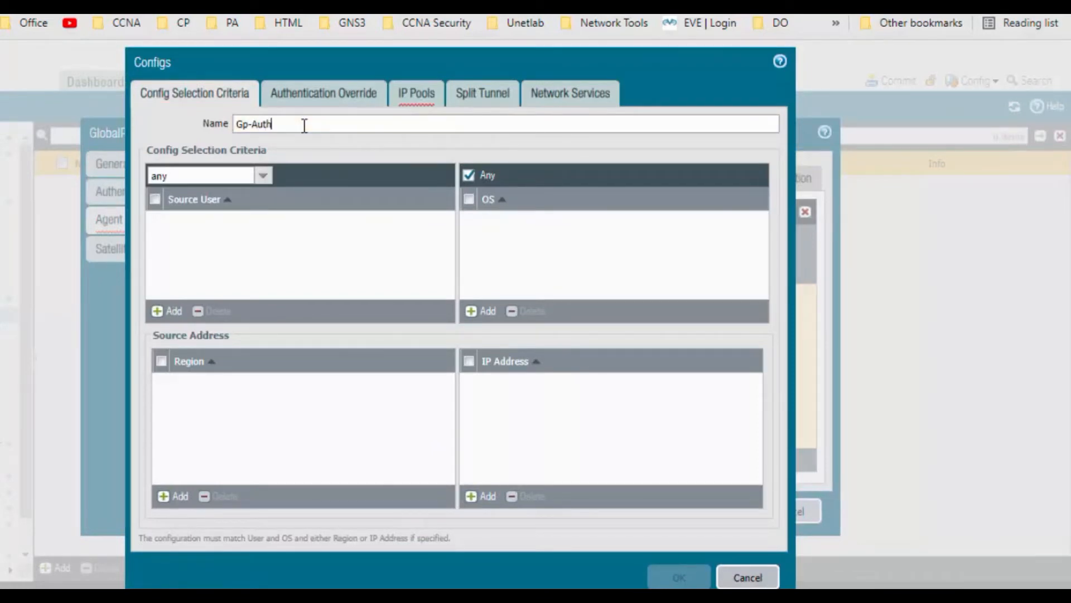
text(-Override)
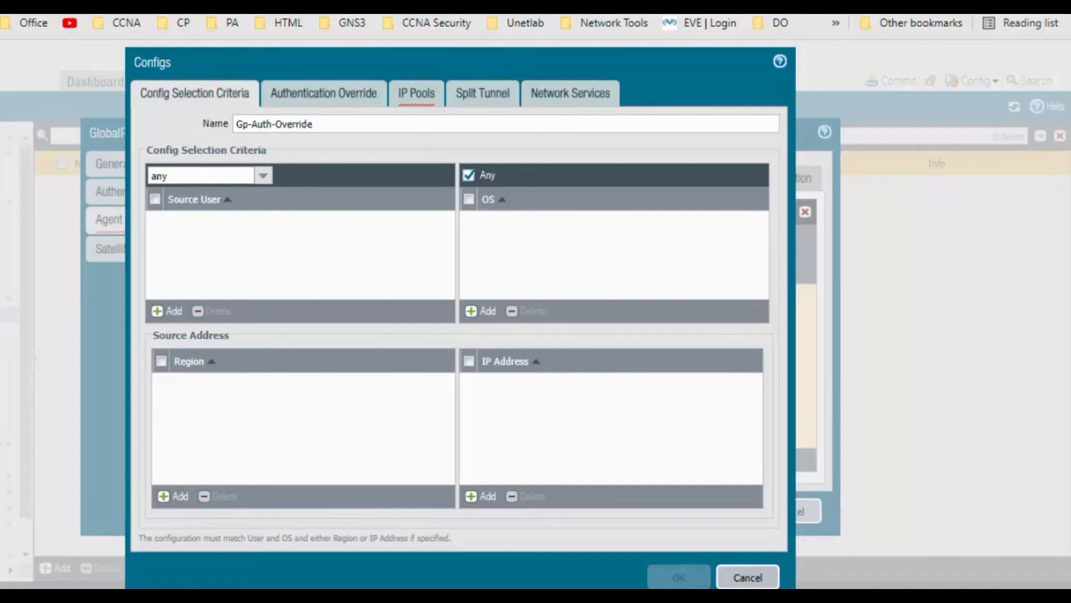
click(415, 95)
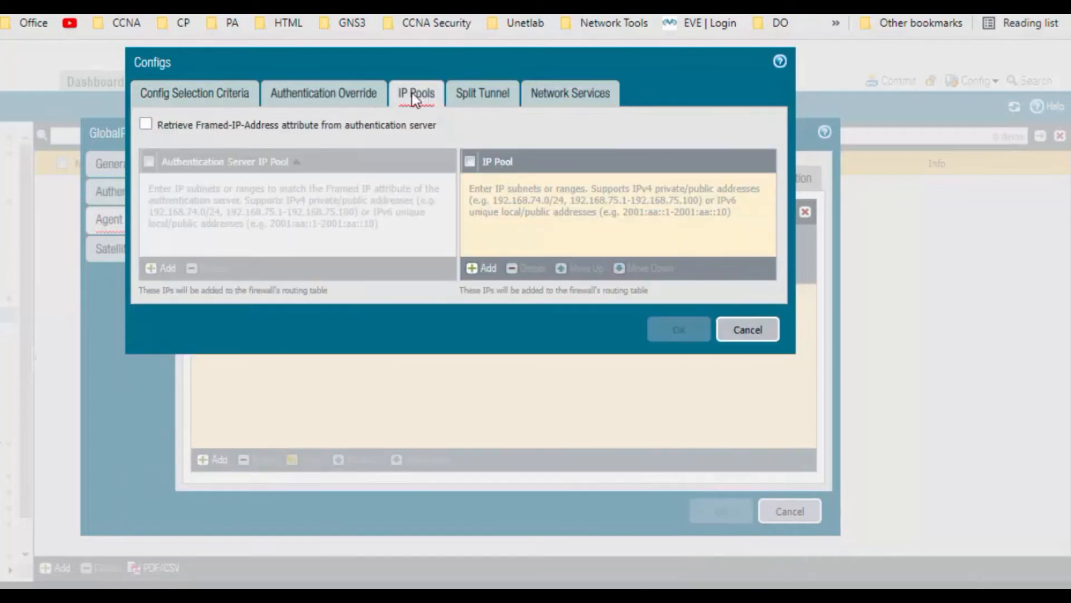
click(363, 97)
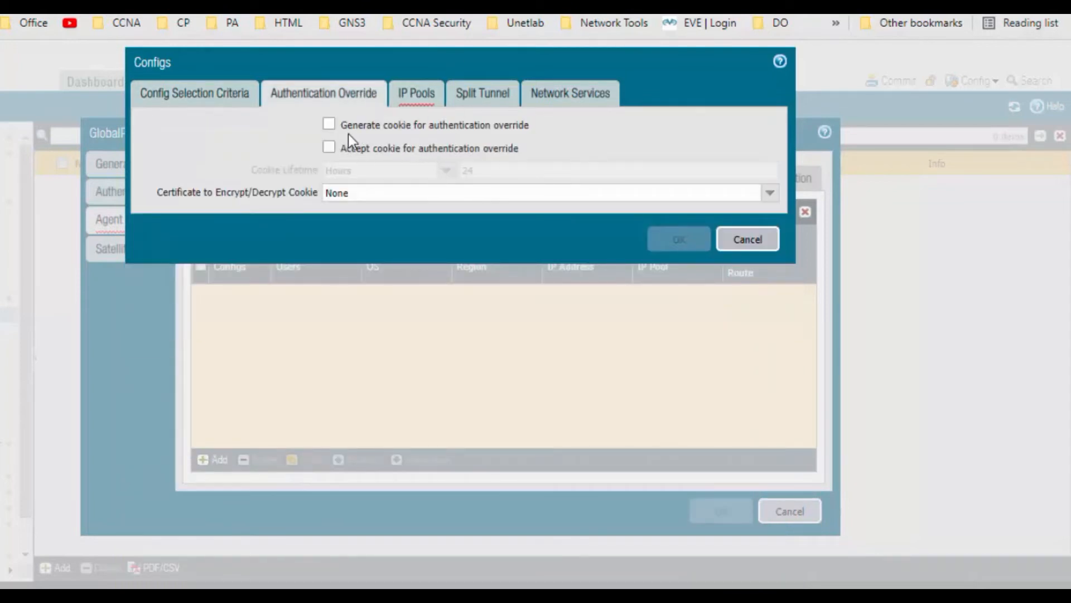
click(424, 105)
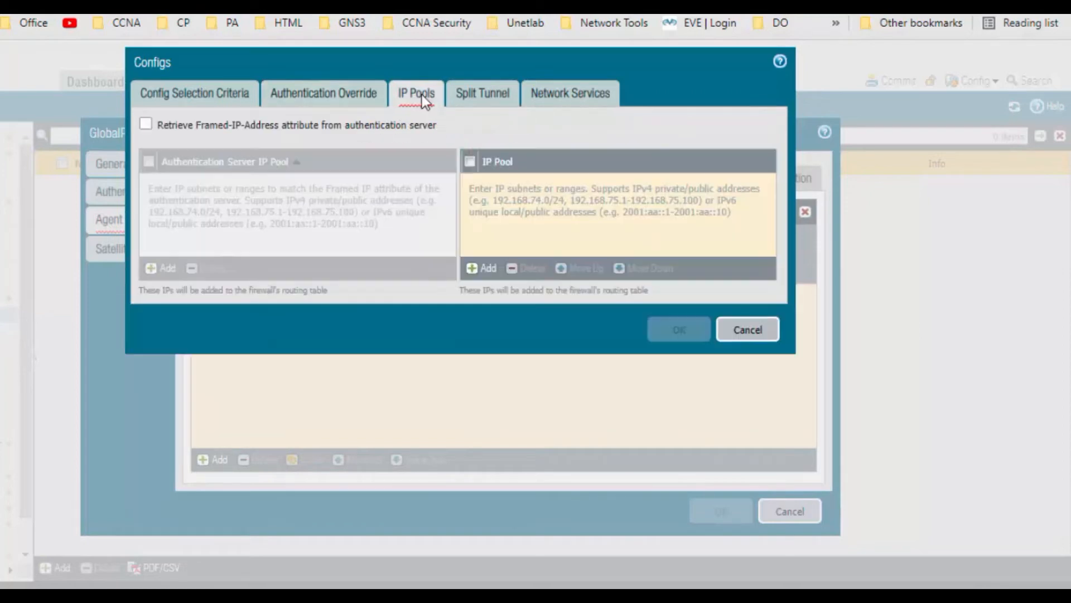
Step: Add the IP pool range 2.2.2.2-2.2.2.100 to Gp-Auth-Override and bring up its Split Tunnel routes
click(467, 161)
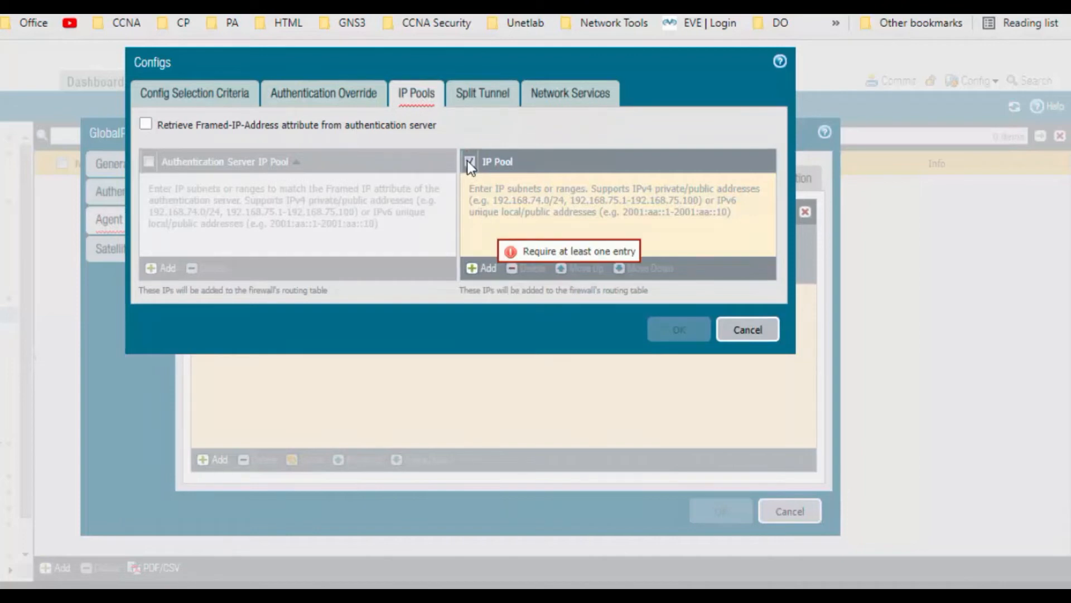
click(483, 269)
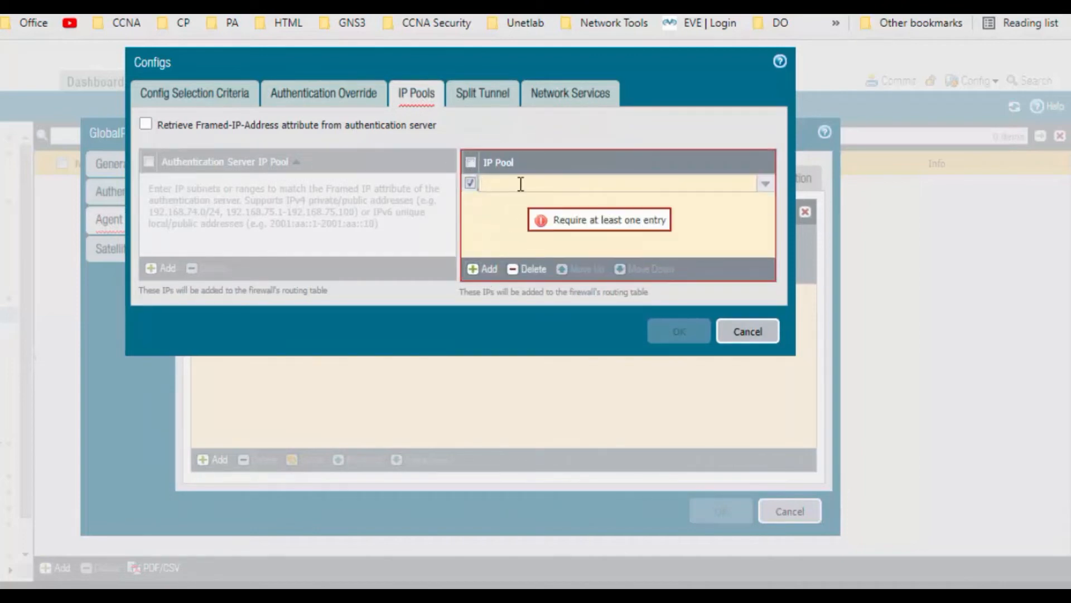
text(2.2)
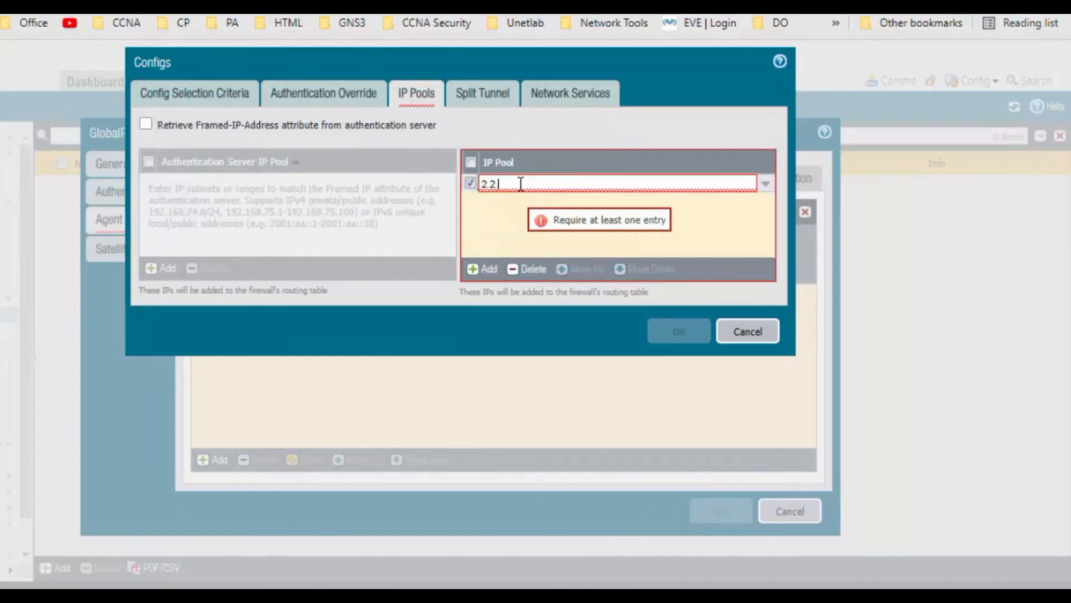
text(.2.2-2.2.2)
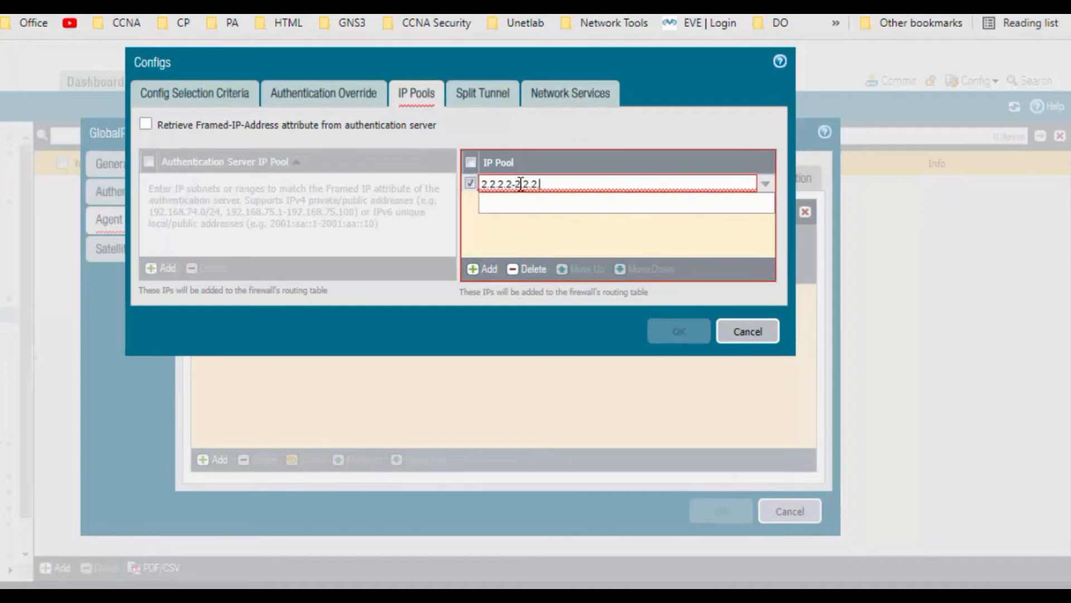
text(.100)
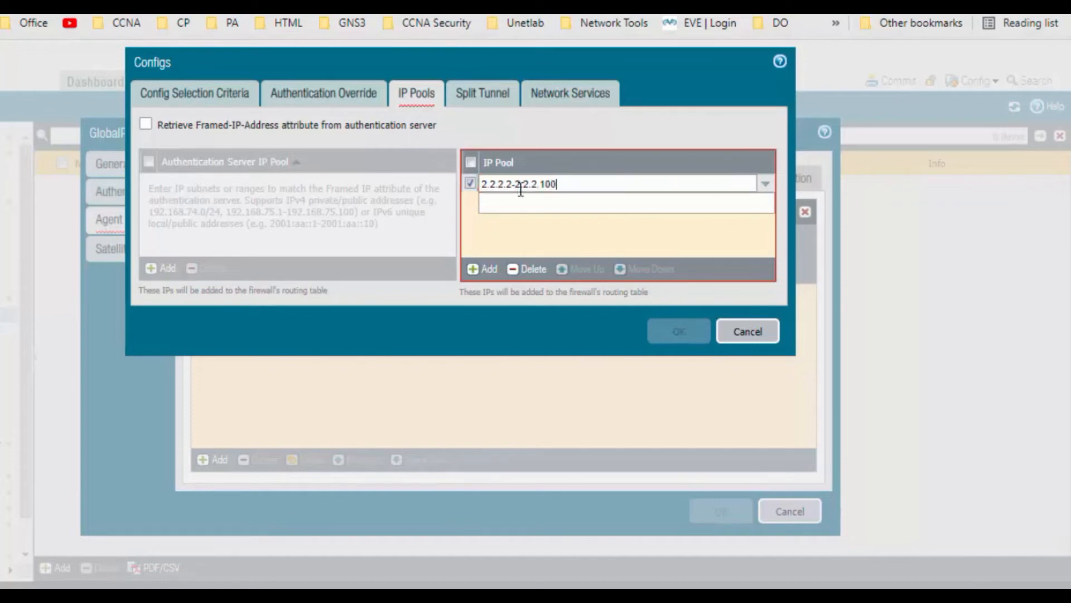
click(489, 98)
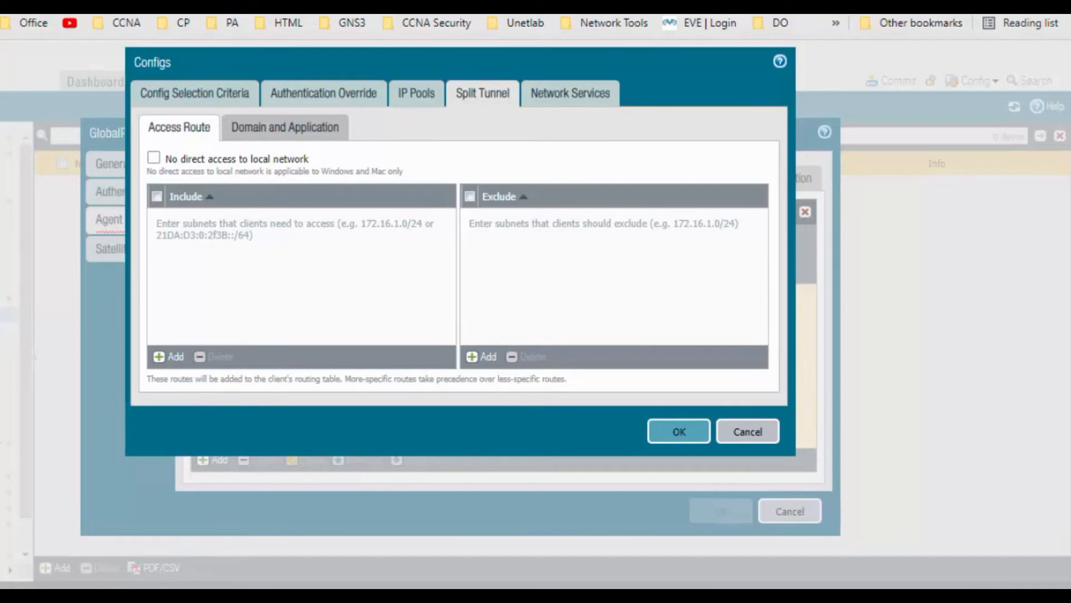
Step: Add include access routes 192.168.2.0/24 and 192.168.3.0/24 to the split tunnel
click(183, 360)
text(192)
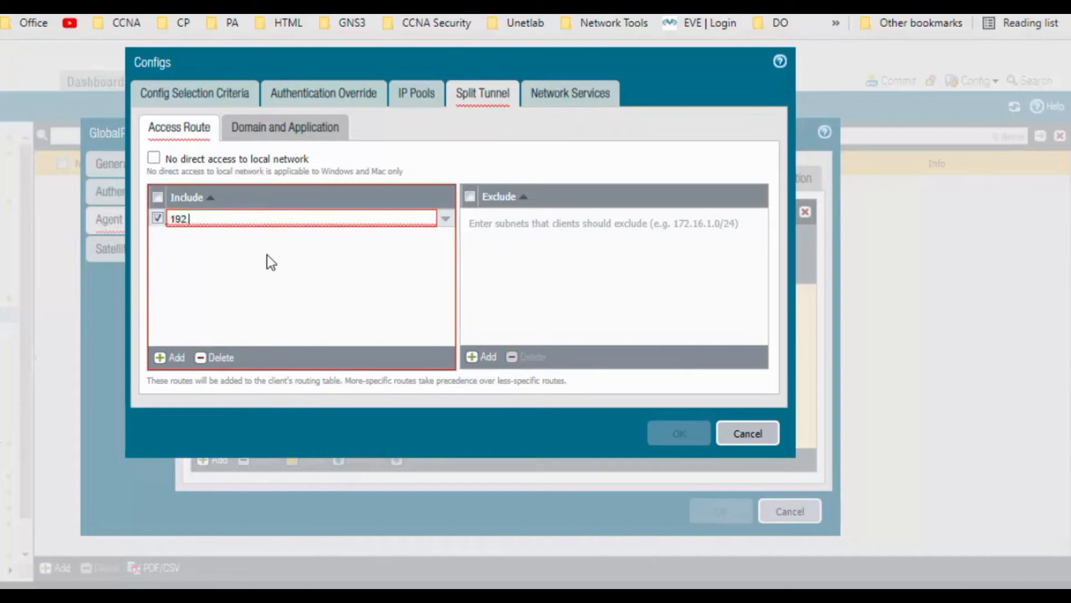
text(.168.2.)
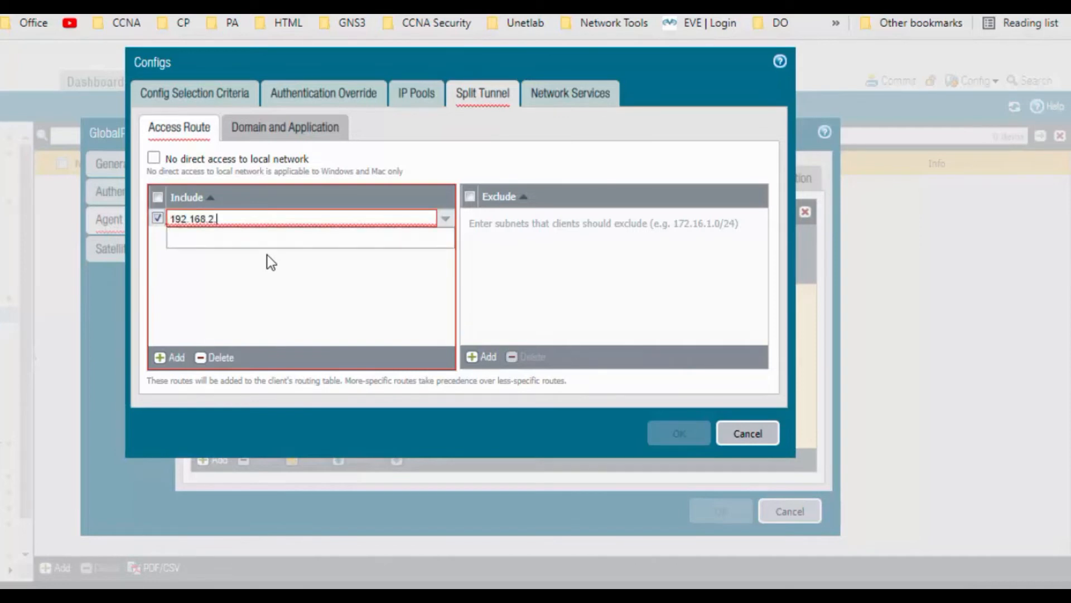
text(0/24)
click(256, 300)
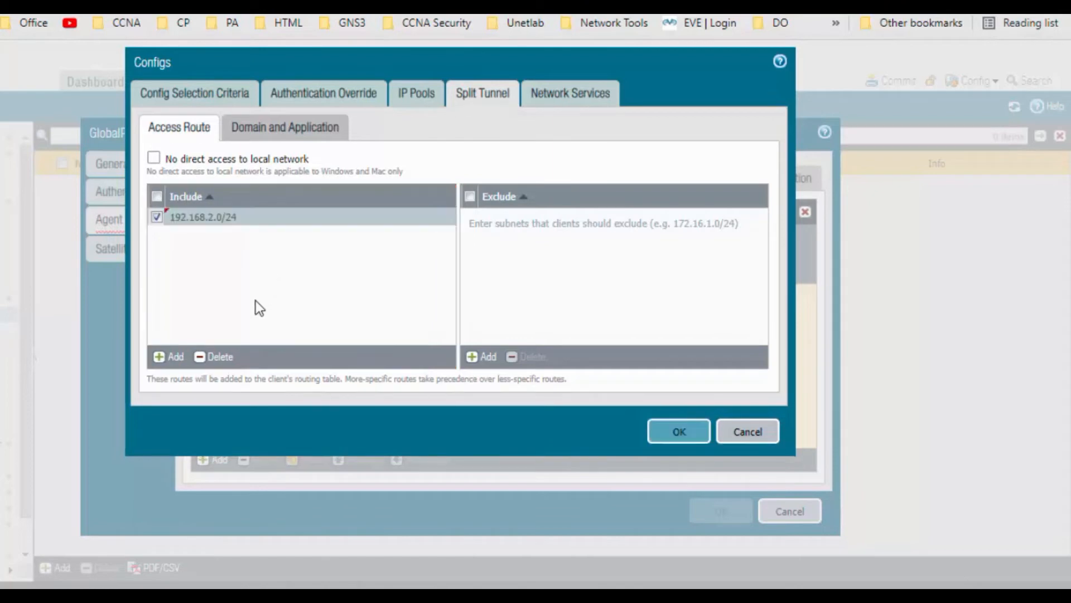
click(183, 362)
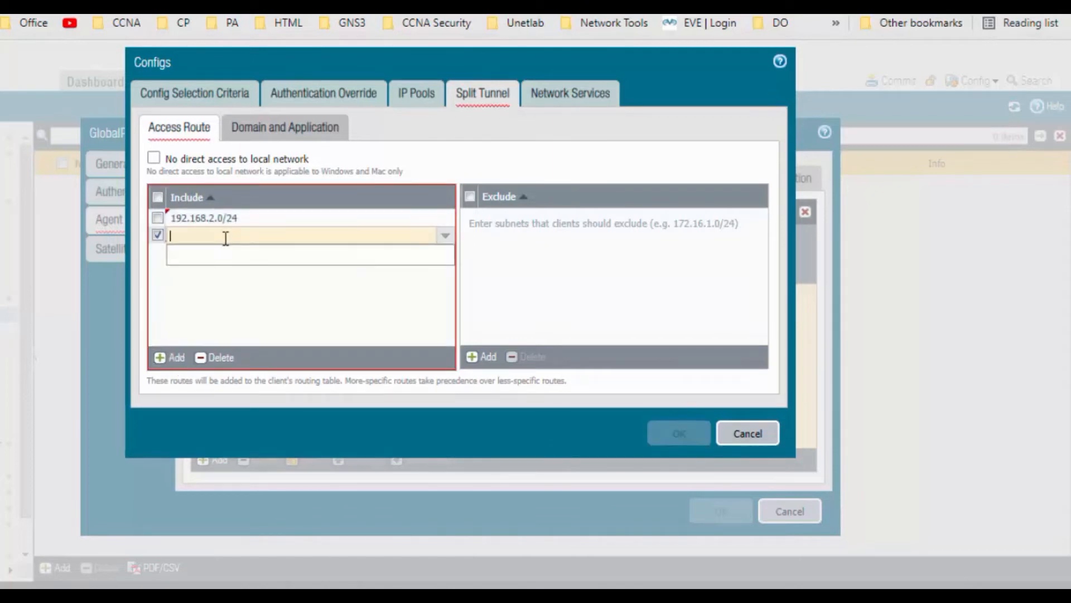
text(192.168)
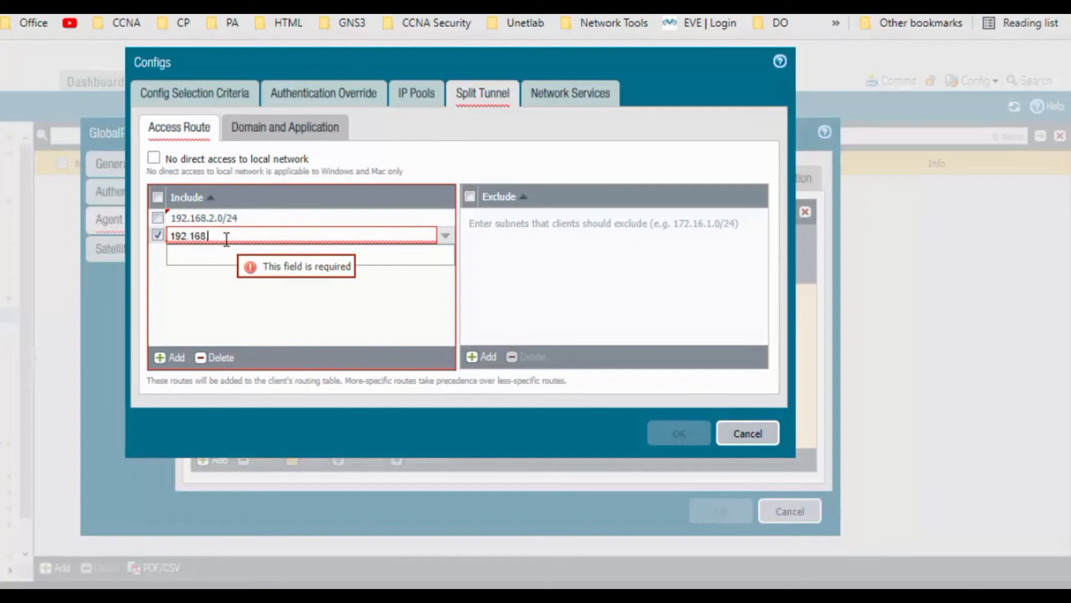
text(.3.0/24)
key(Return)
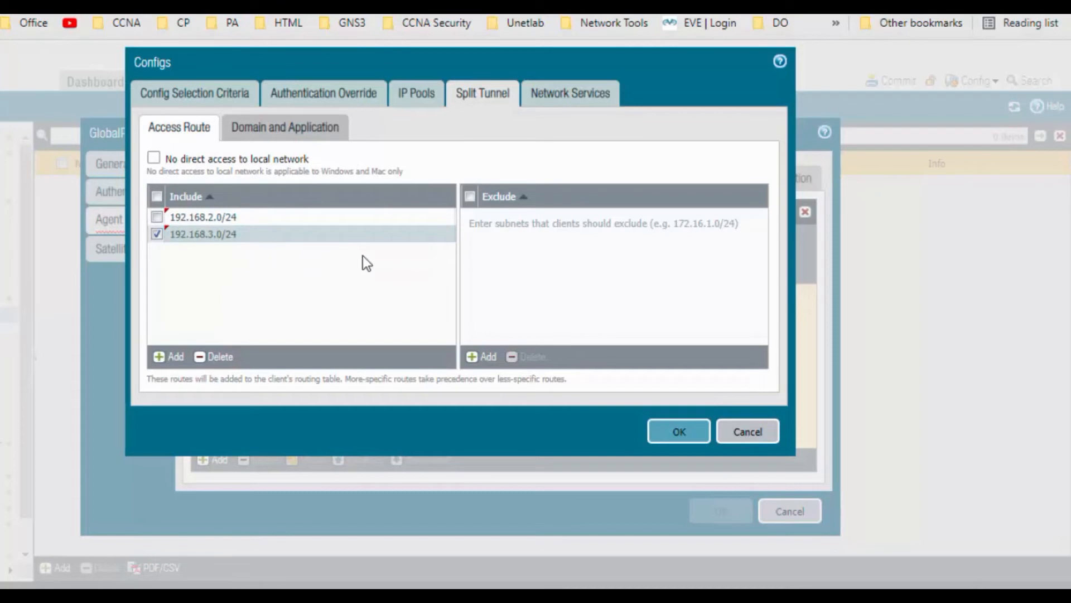
Step: Save the Gp-Auth-Override client config and the GP-Gateway, then go to Policies
click(653, 436)
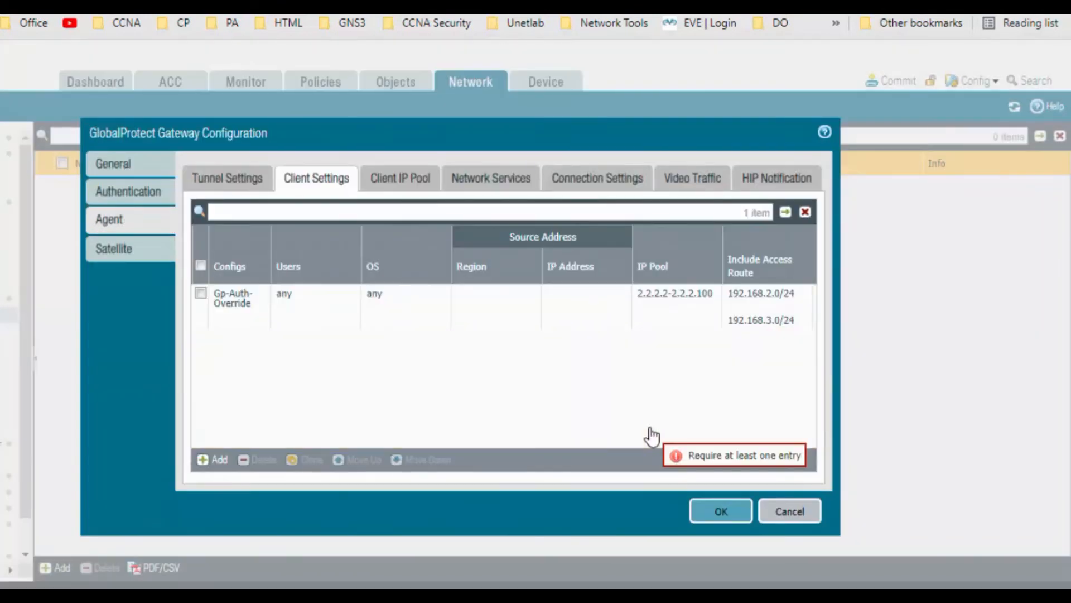
click(719, 511)
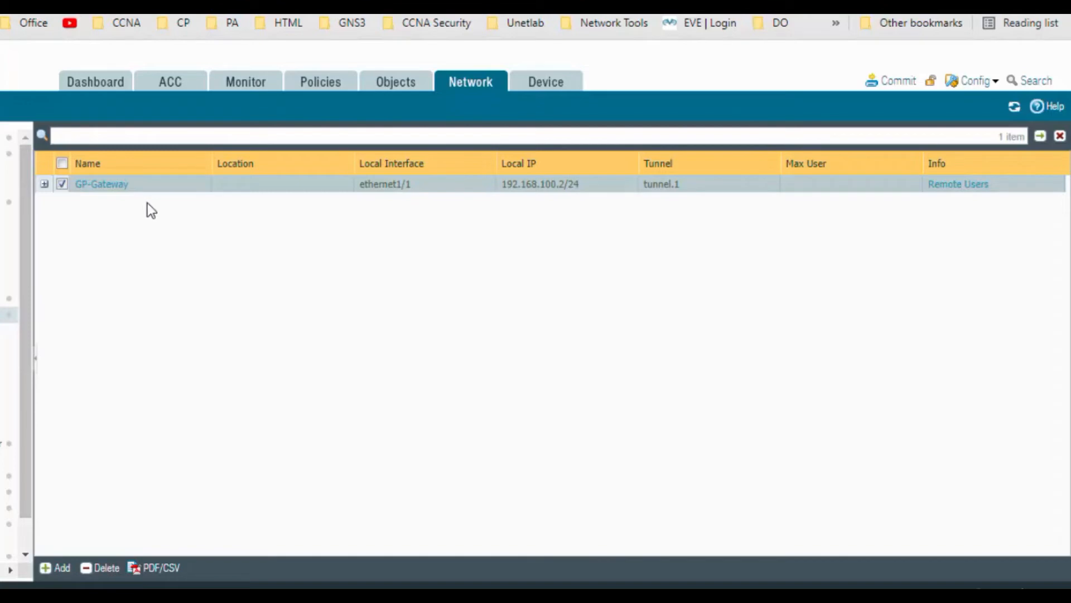
click(333, 90)
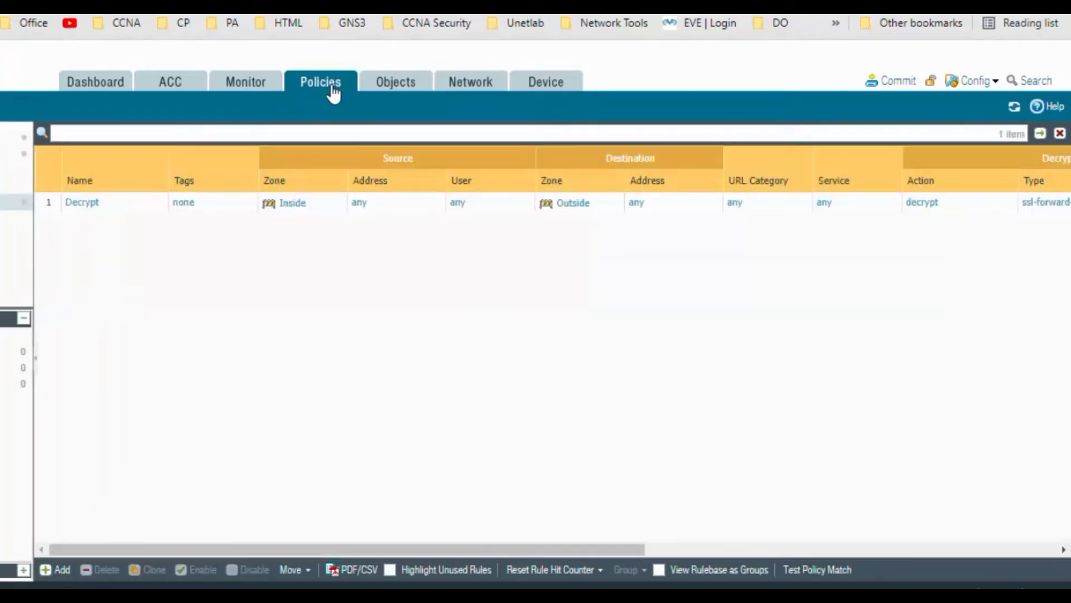
Step: Create a new security policy rule named GP_Rule
click(5, 137)
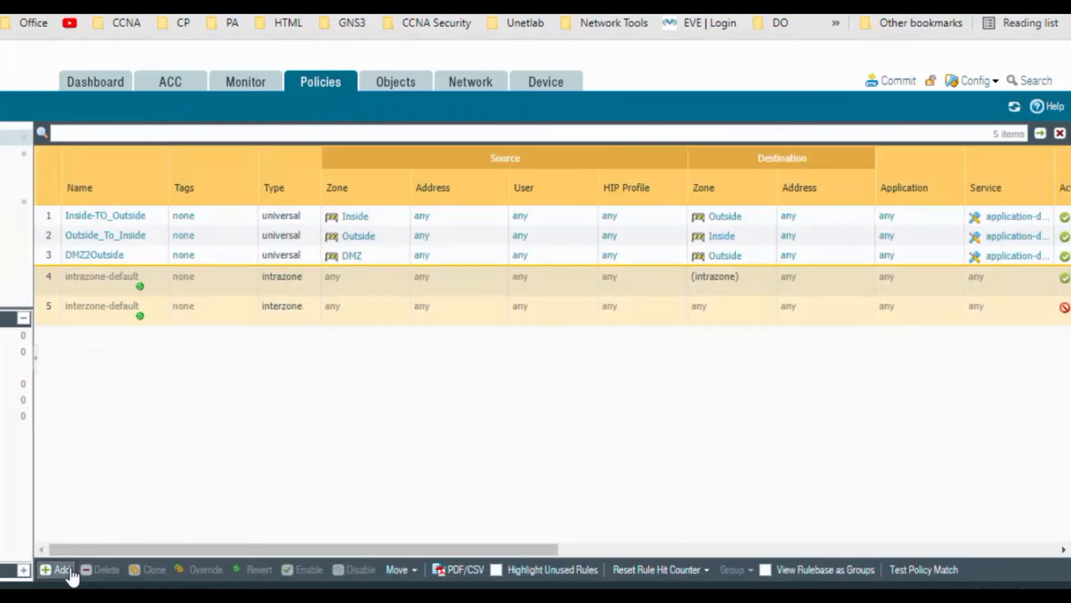
click(59, 569)
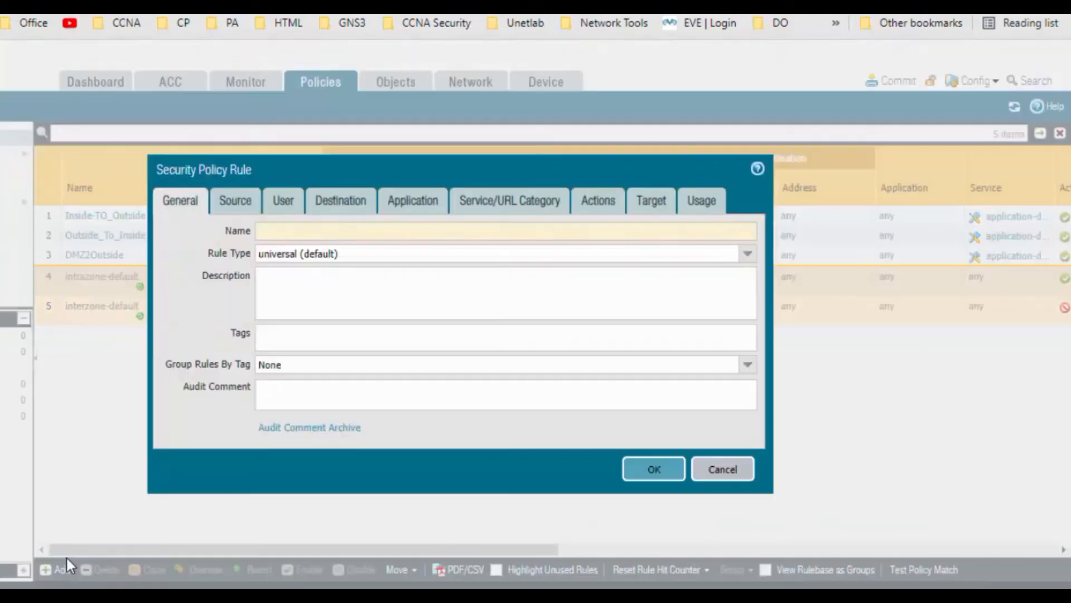
text(GP)
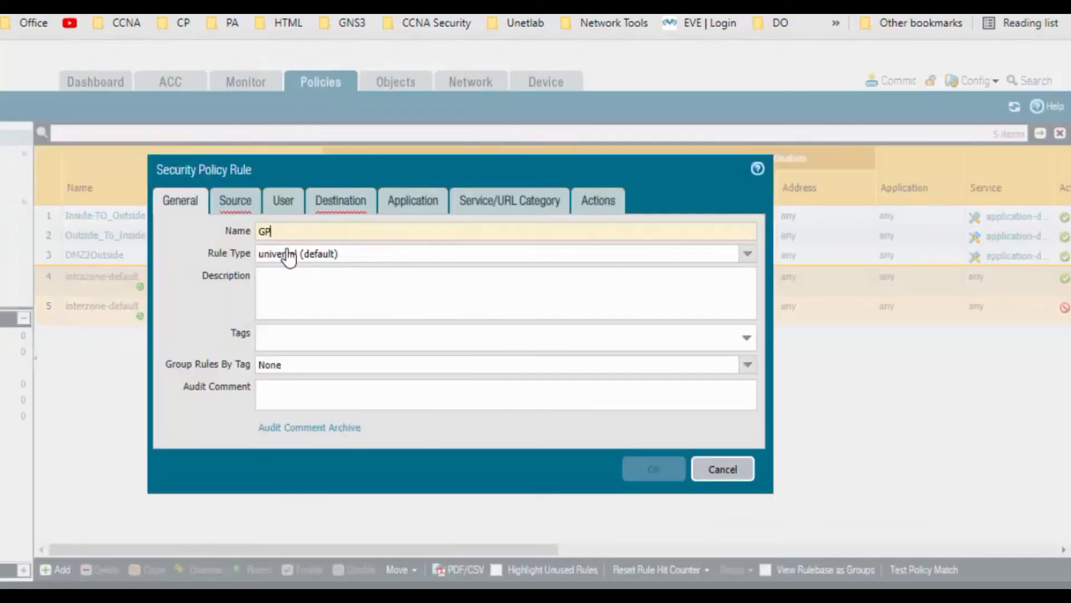
text(_Ru)
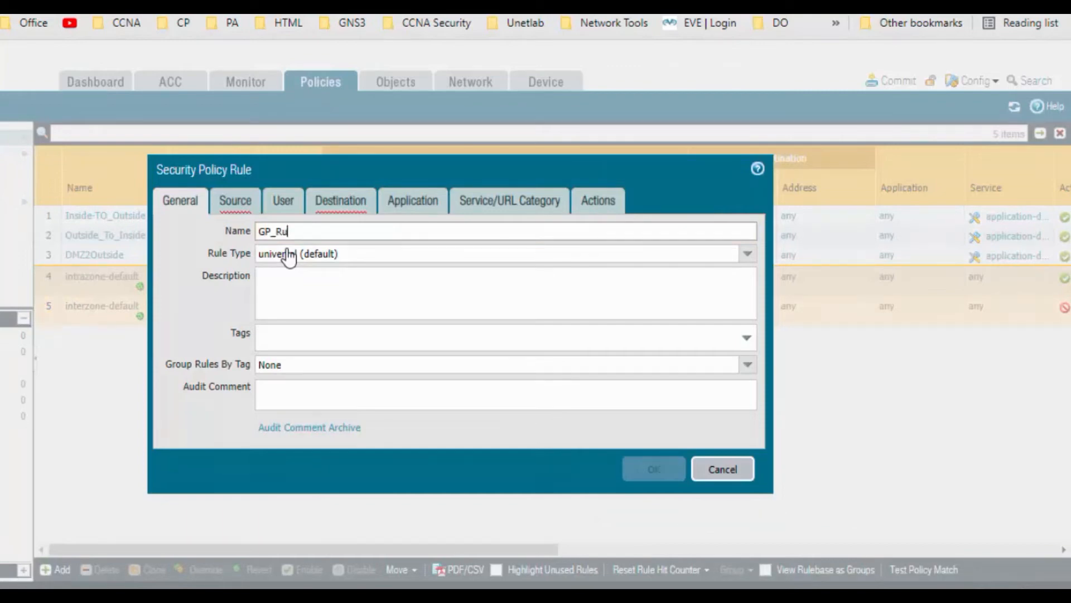
text(le)
Step: Add source zones Inside, Outside, DMZ and VPN to GP_Rule
click(237, 202)
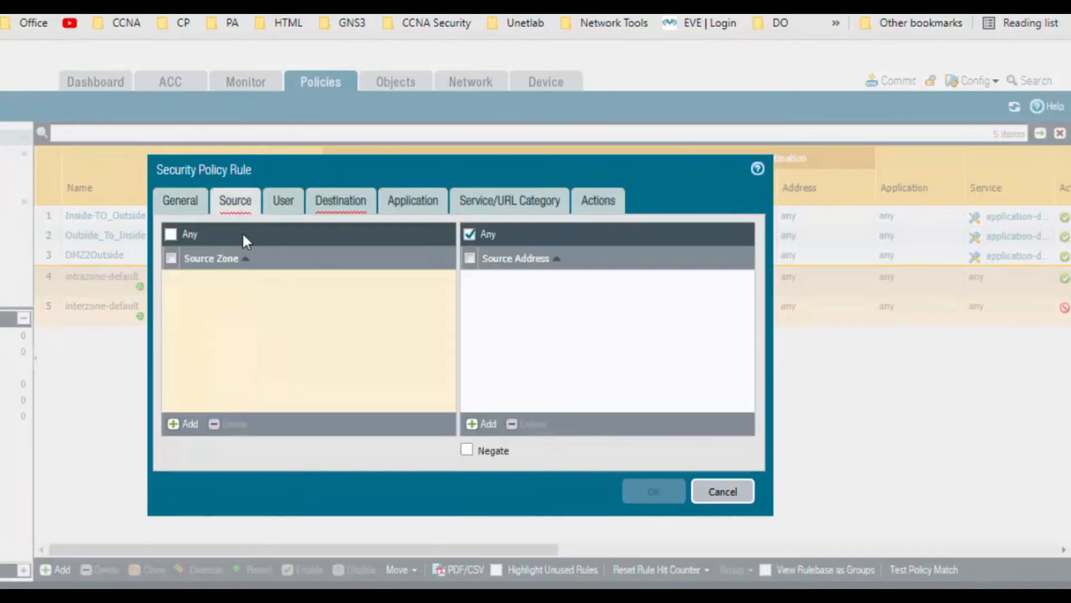
click(200, 426)
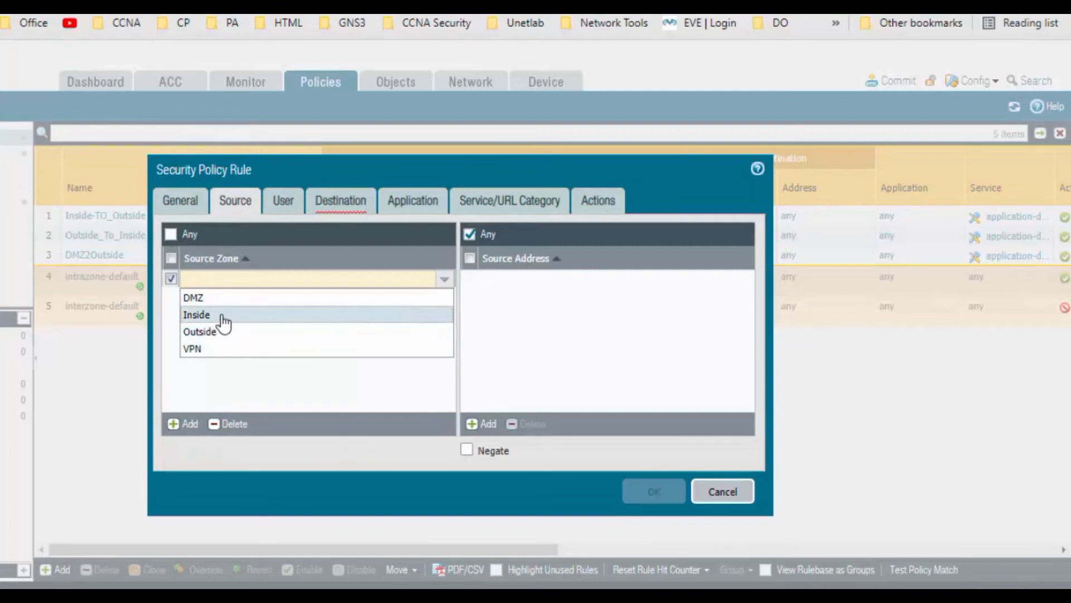
click(223, 317)
click(198, 427)
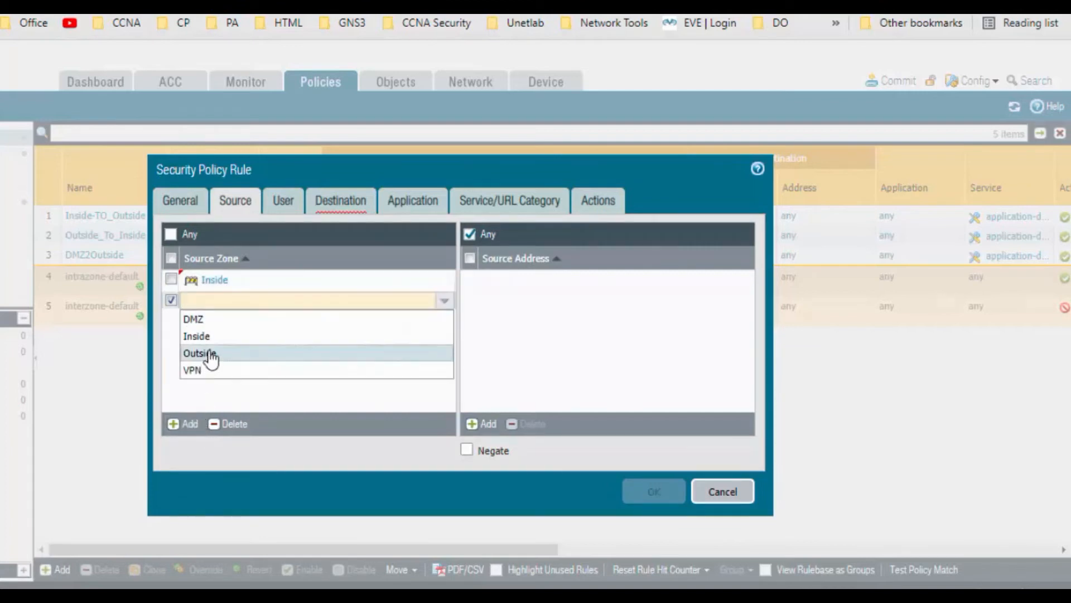
click(210, 353)
click(190, 424)
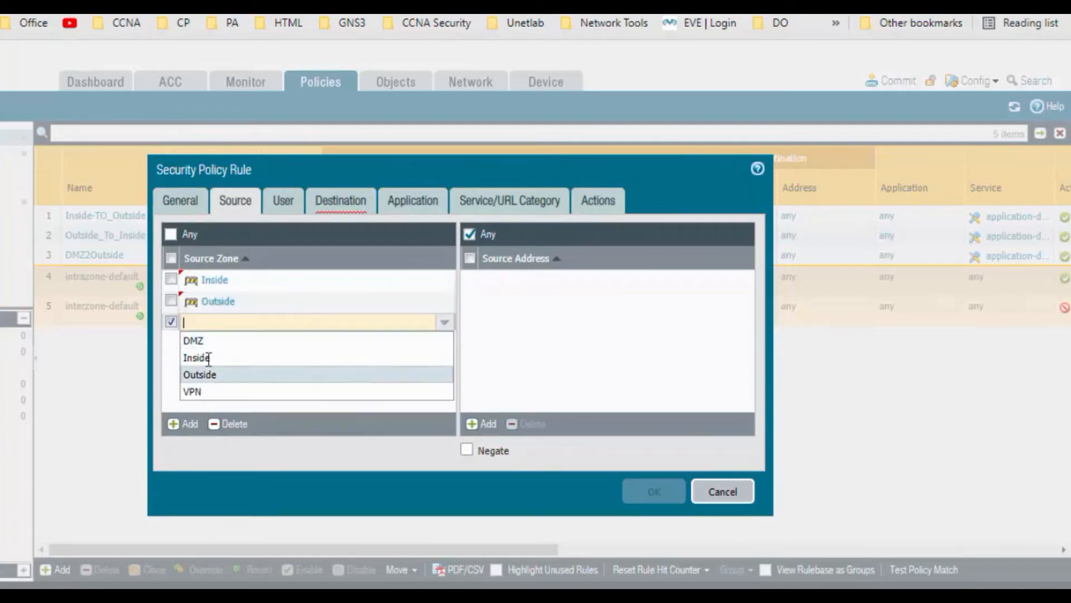
click(210, 343)
click(189, 424)
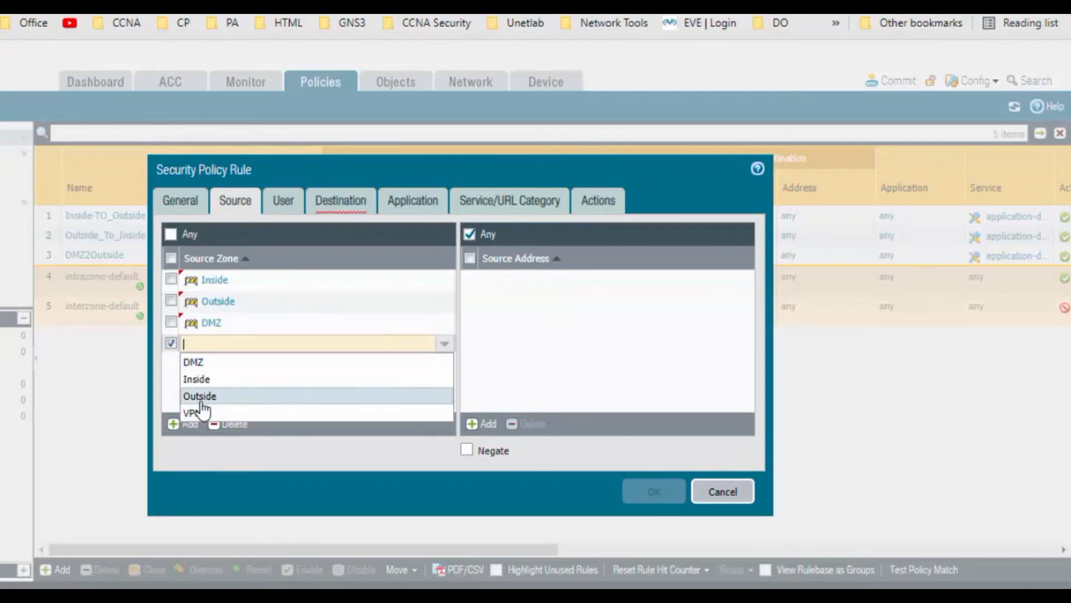
click(192, 413)
click(256, 358)
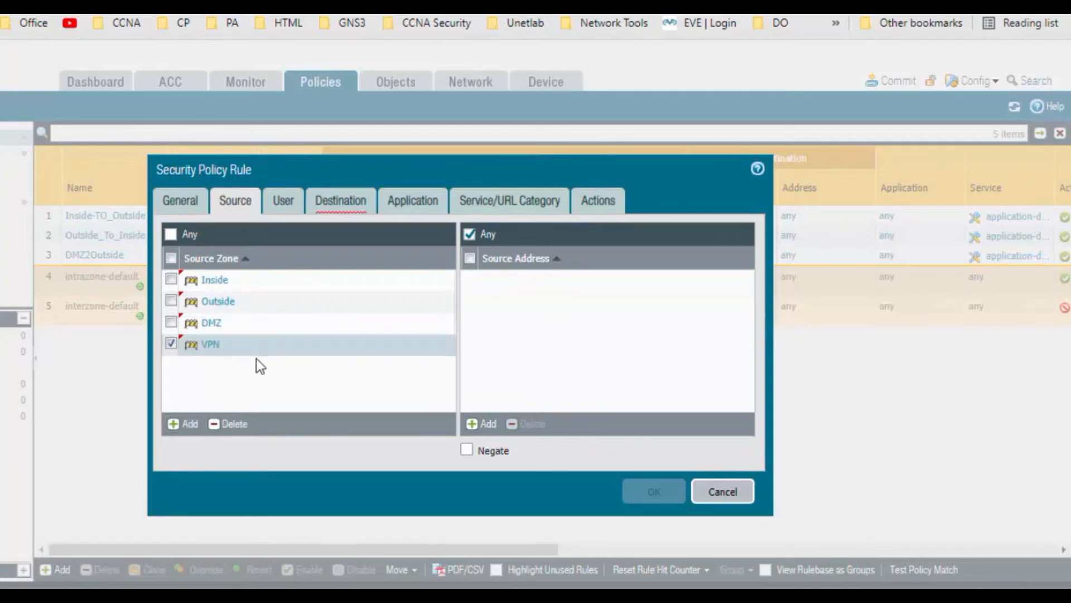
Step: Add destination zones DMZ, Inside, Outside and VPN to GP_Rule
click(339, 204)
click(194, 427)
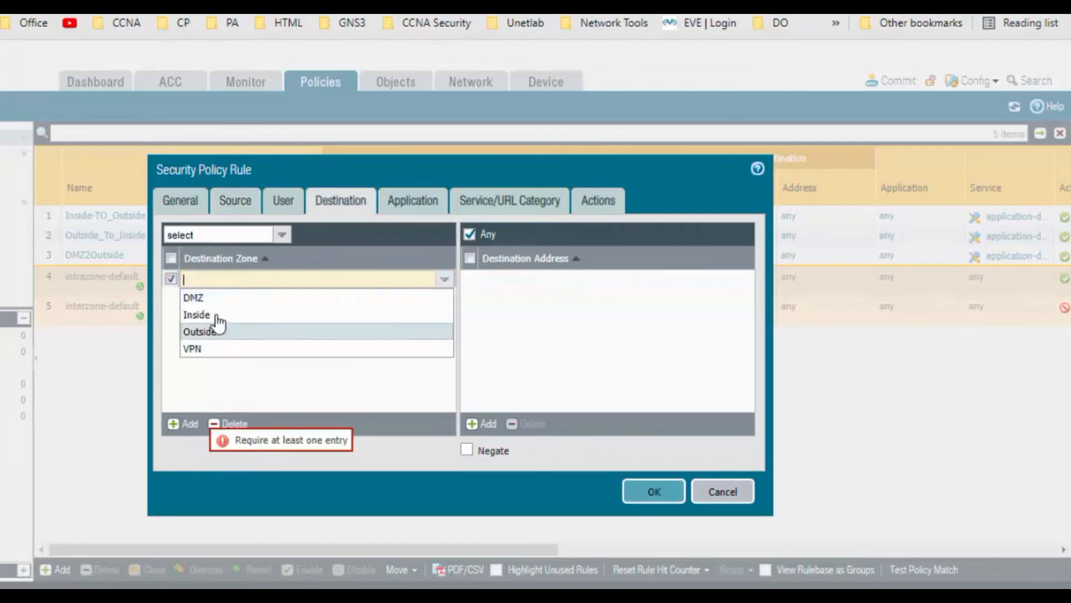
click(216, 300)
click(190, 424)
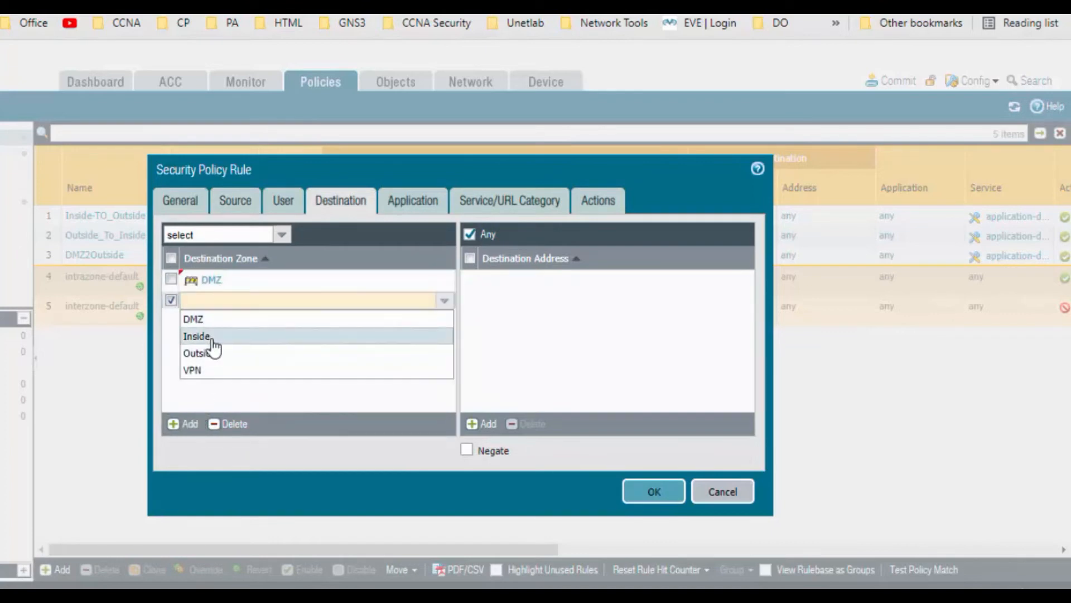
click(212, 337)
click(191, 425)
click(208, 376)
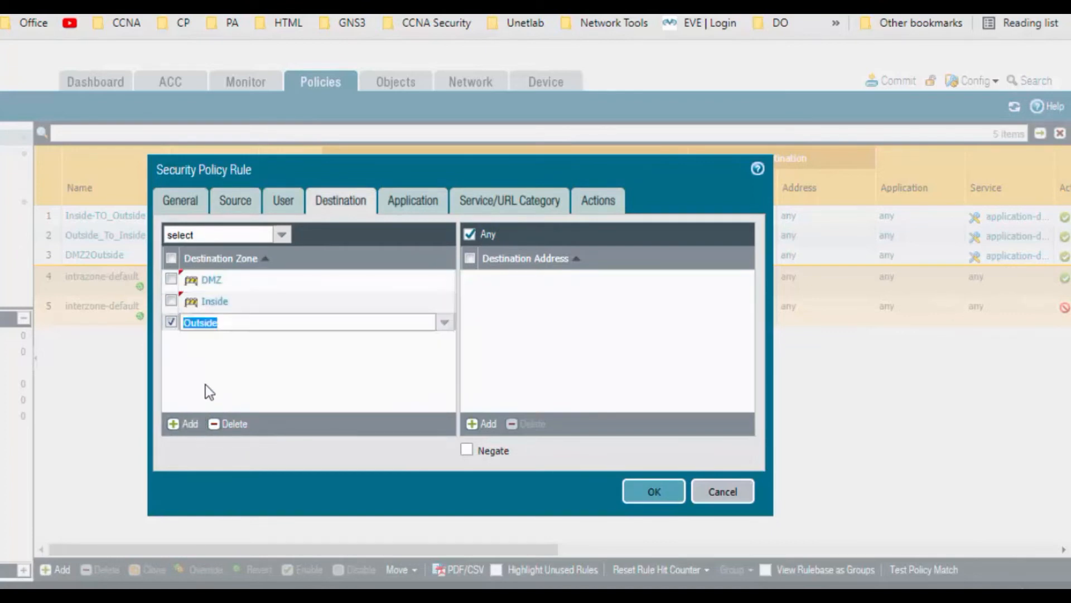
click(197, 427)
click(212, 411)
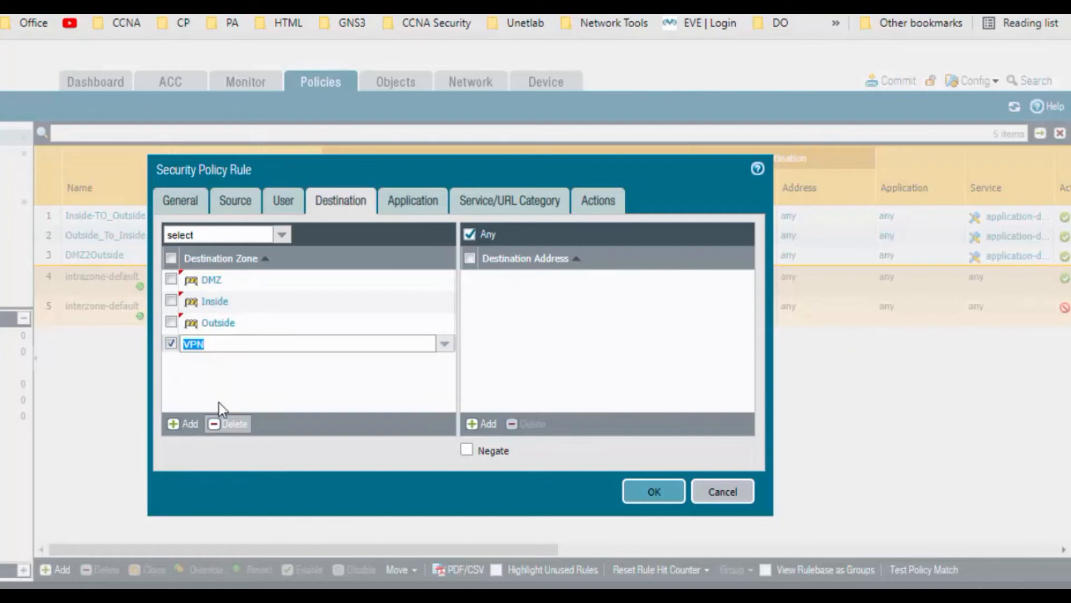
Step: Review the Application, Service/URL Category and Action settings, then save GP_Rule
click(416, 206)
click(512, 204)
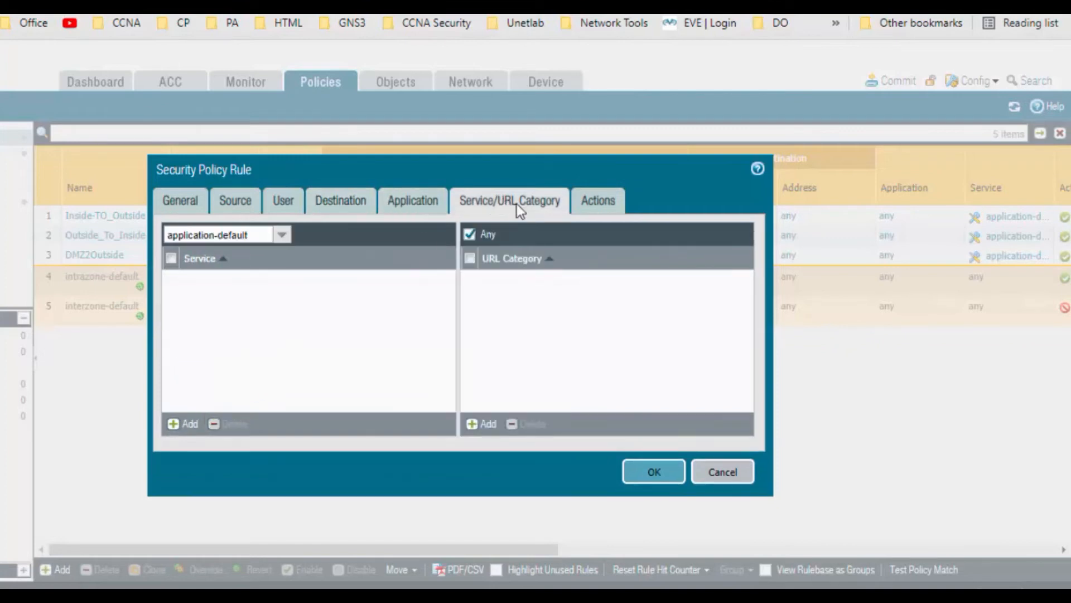
click(604, 208)
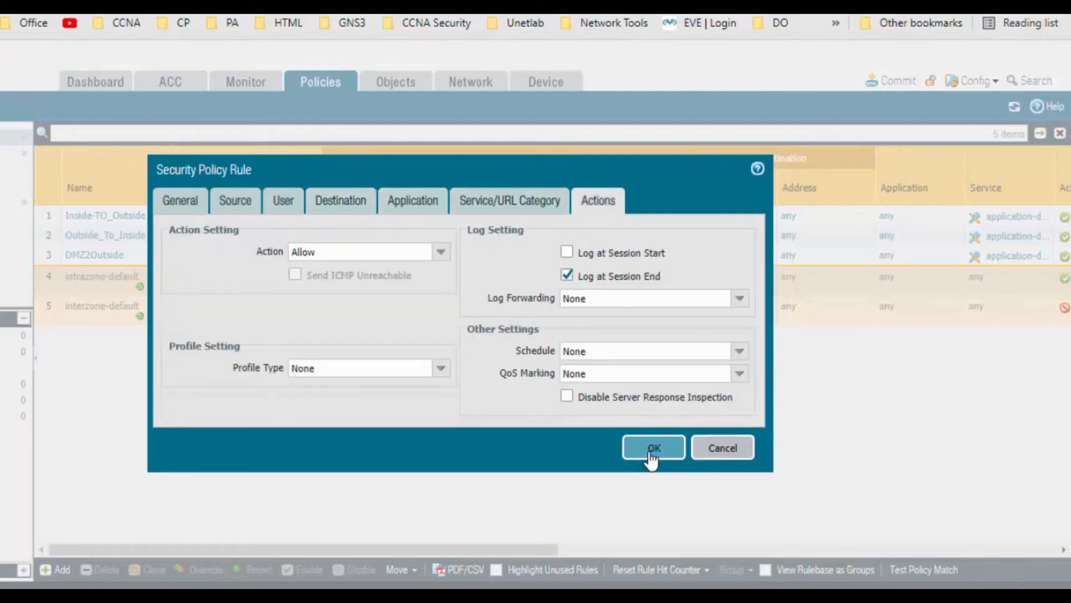
click(654, 448)
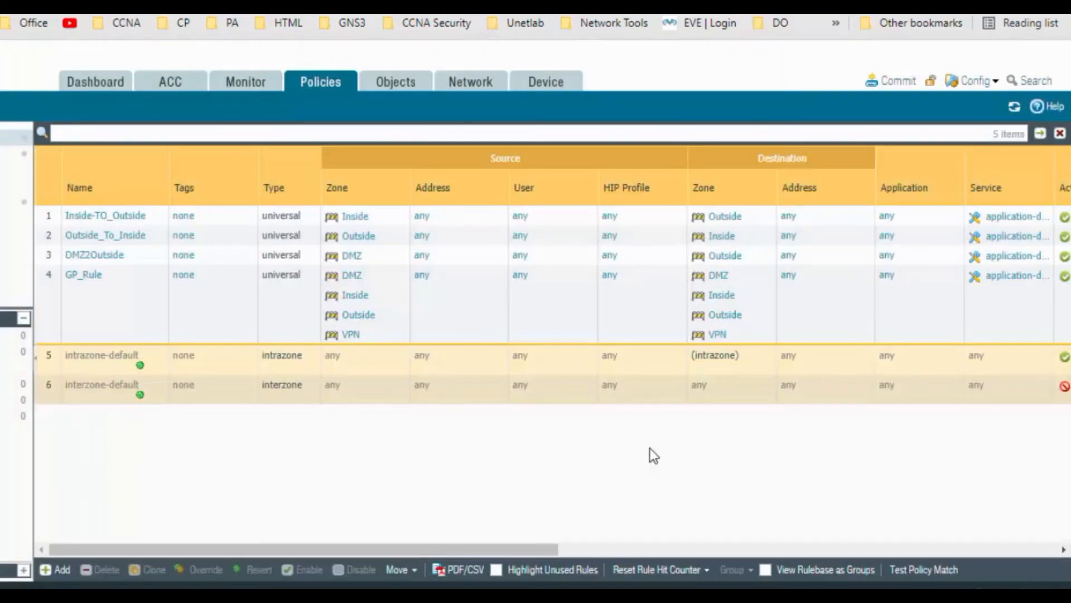
Step: Commit all configuration changes to the firewall and close the commit status
click(899, 82)
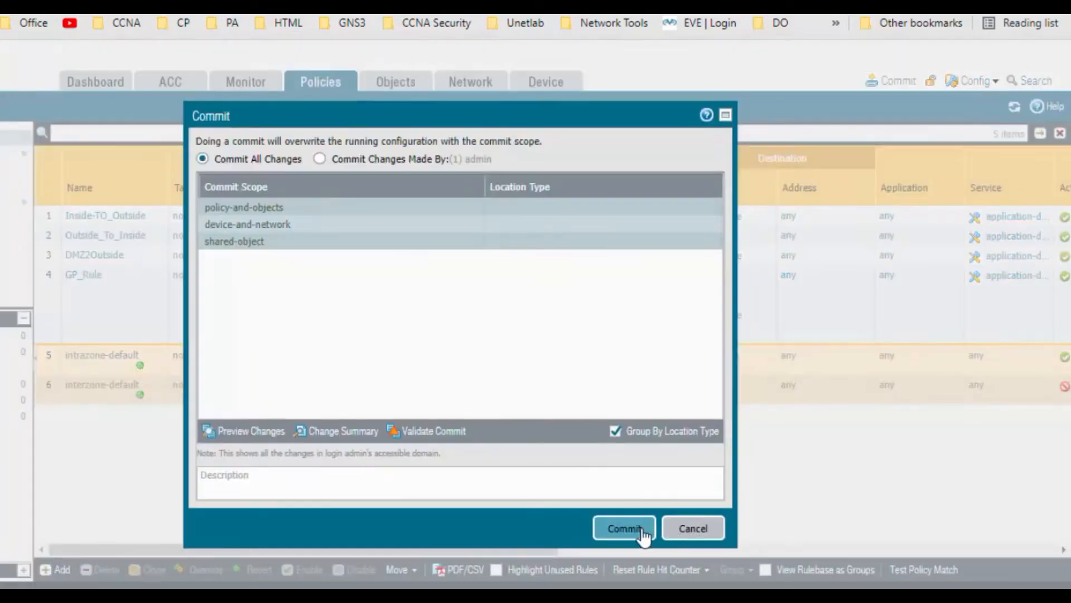
click(626, 528)
click(642, 463)
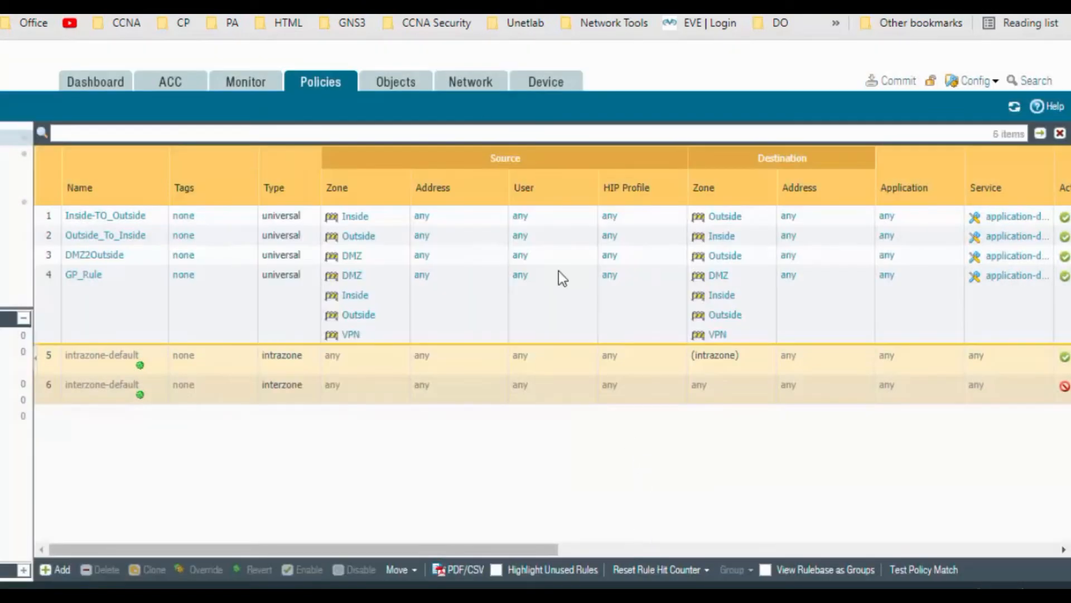
click(386, 28)
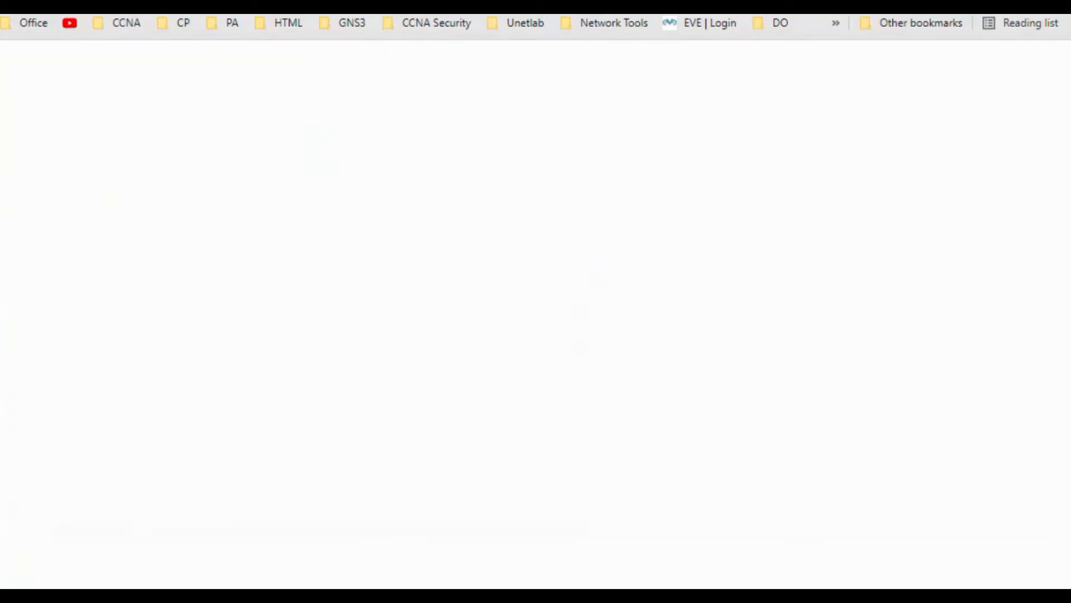
click(353, 20)
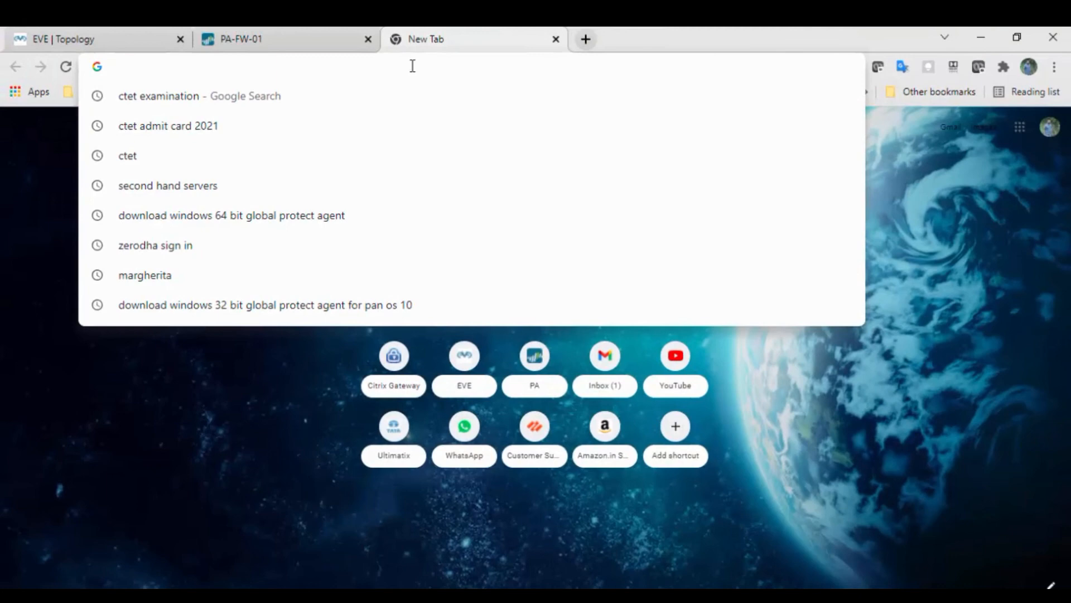
text(https://)
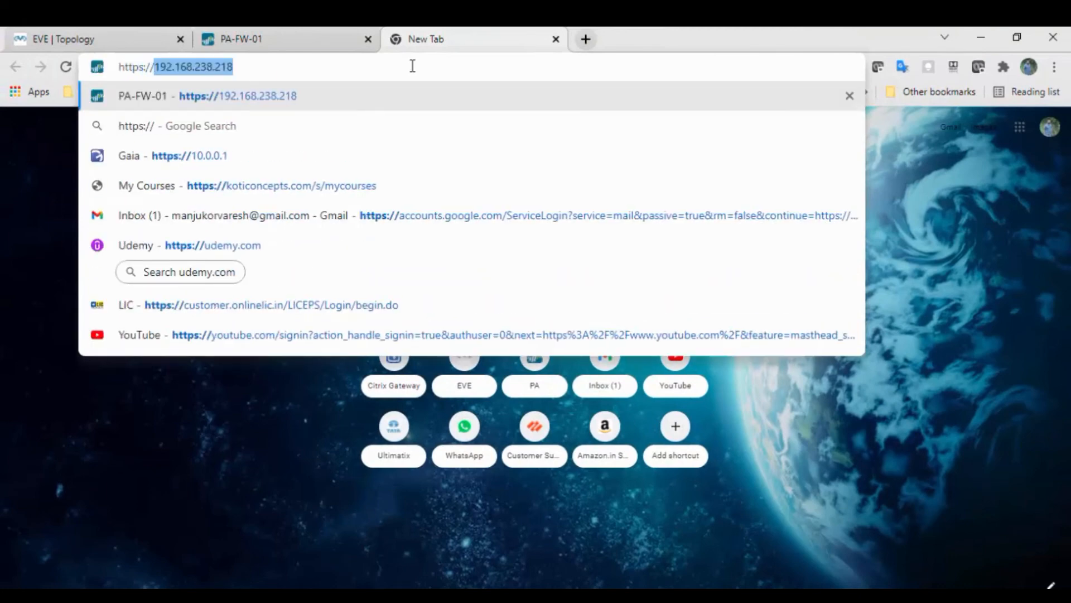
text(192.168)
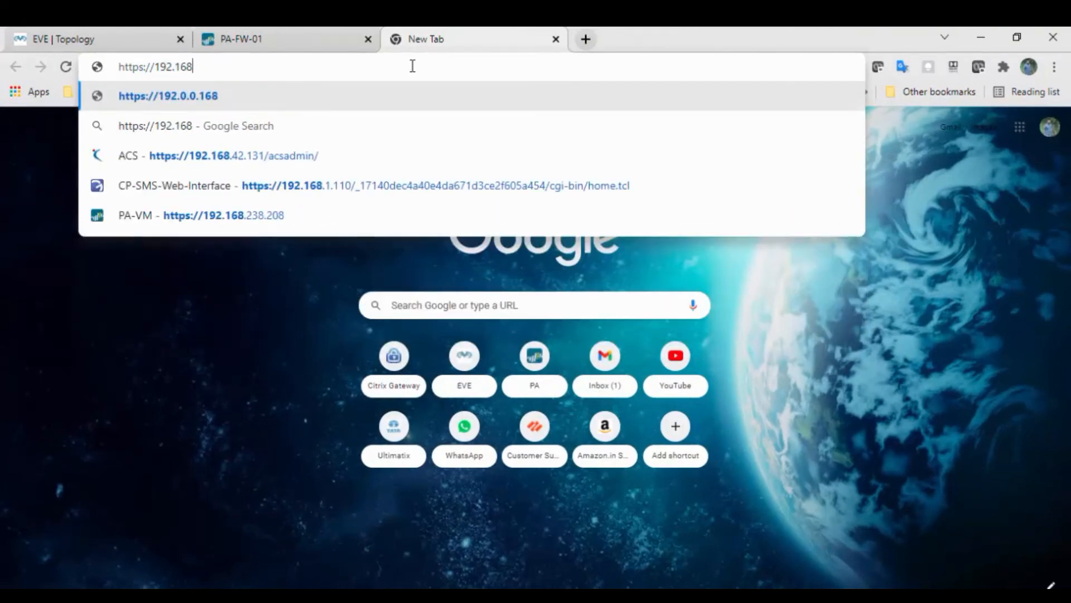
text(.100.2)
key(Return)
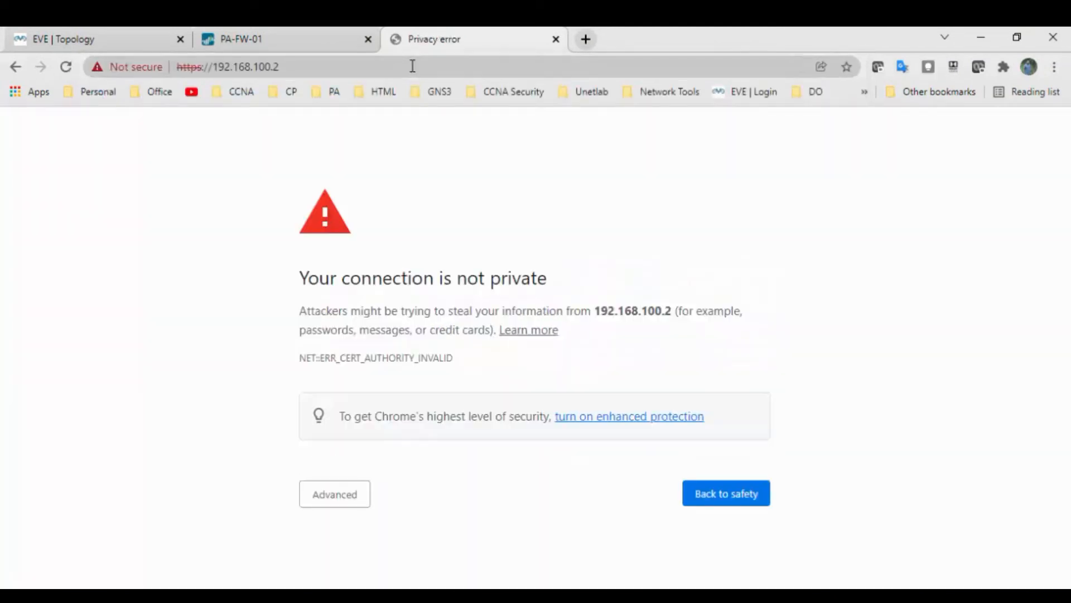
click(344, 501)
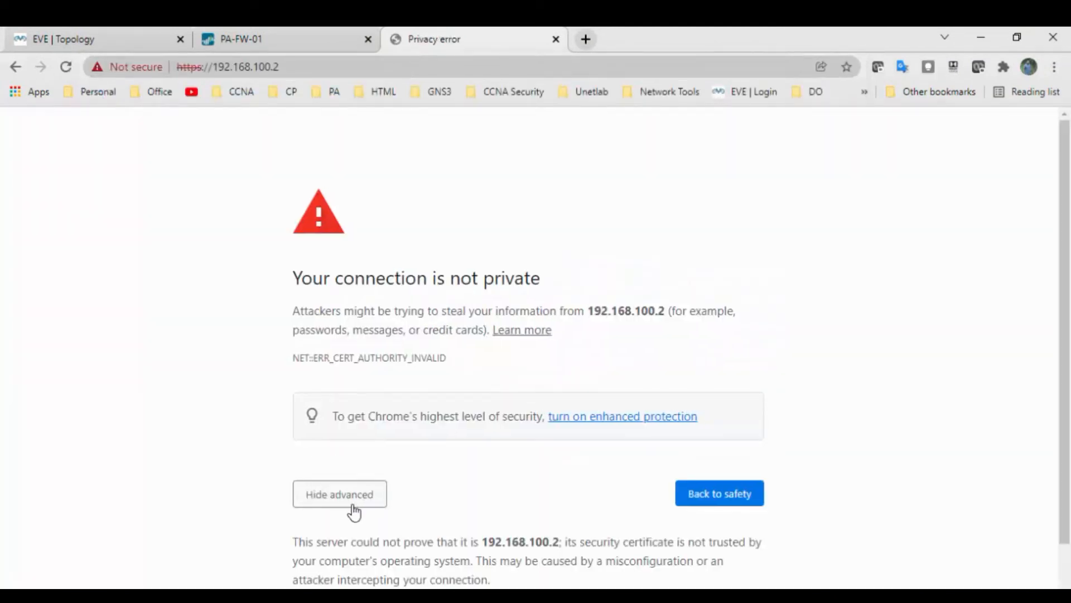
scroll(390, 510, down, 1)
click(404, 558)
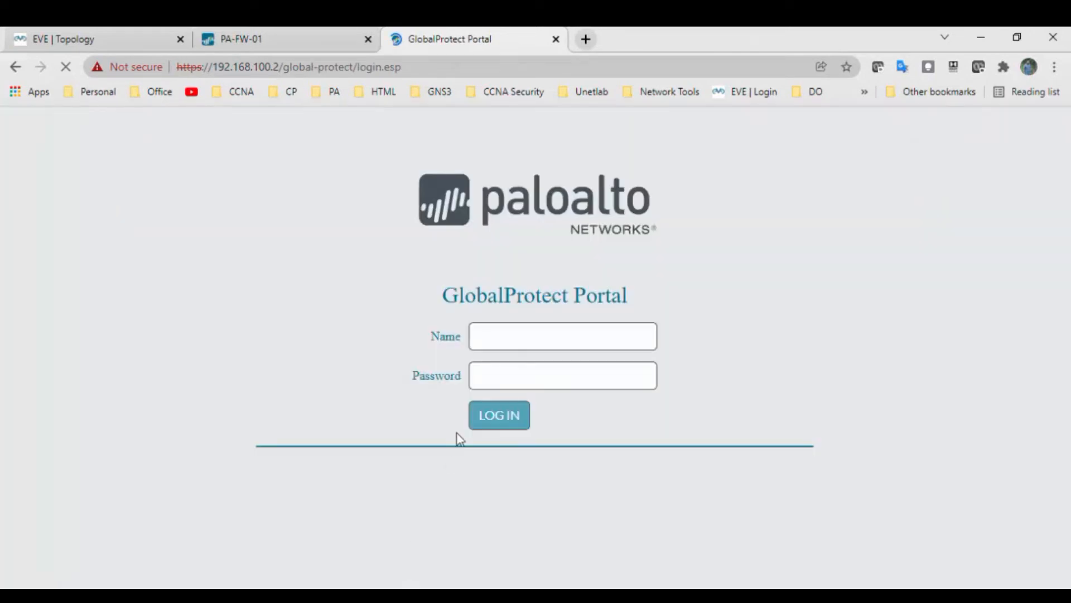
Step: Sign in to the GlobalProtect Portal with the VPN user's credentials
click(500, 336)
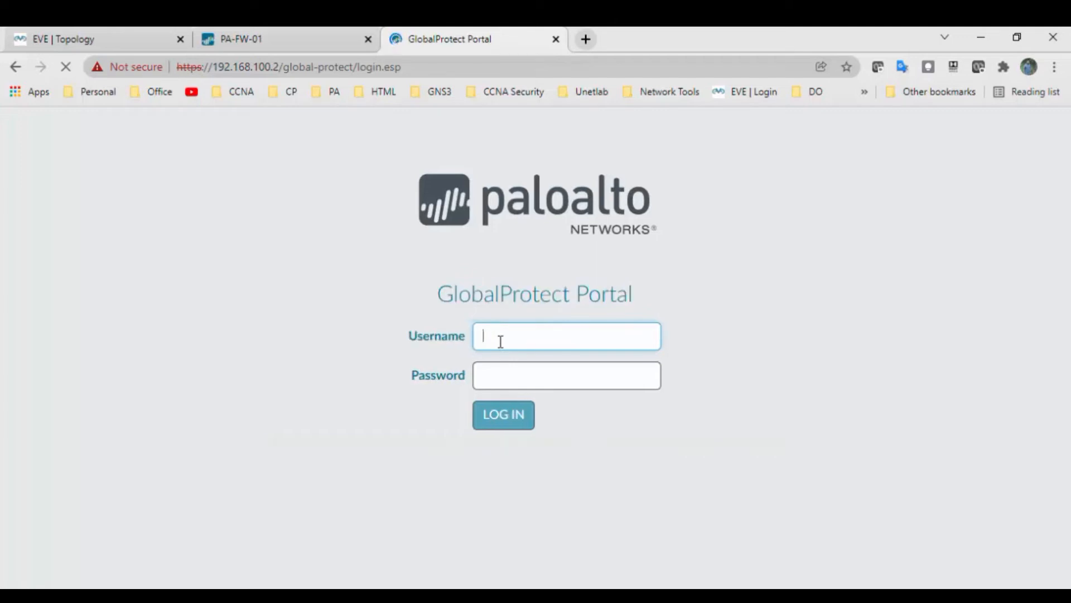
text(VPn1N***)
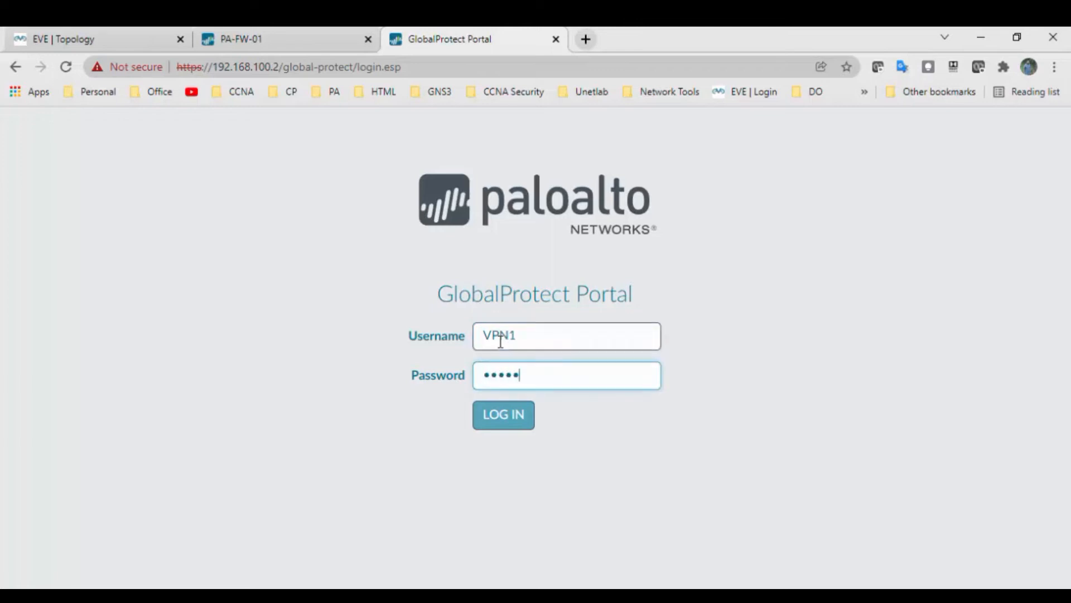
text(*****)
key(Return)
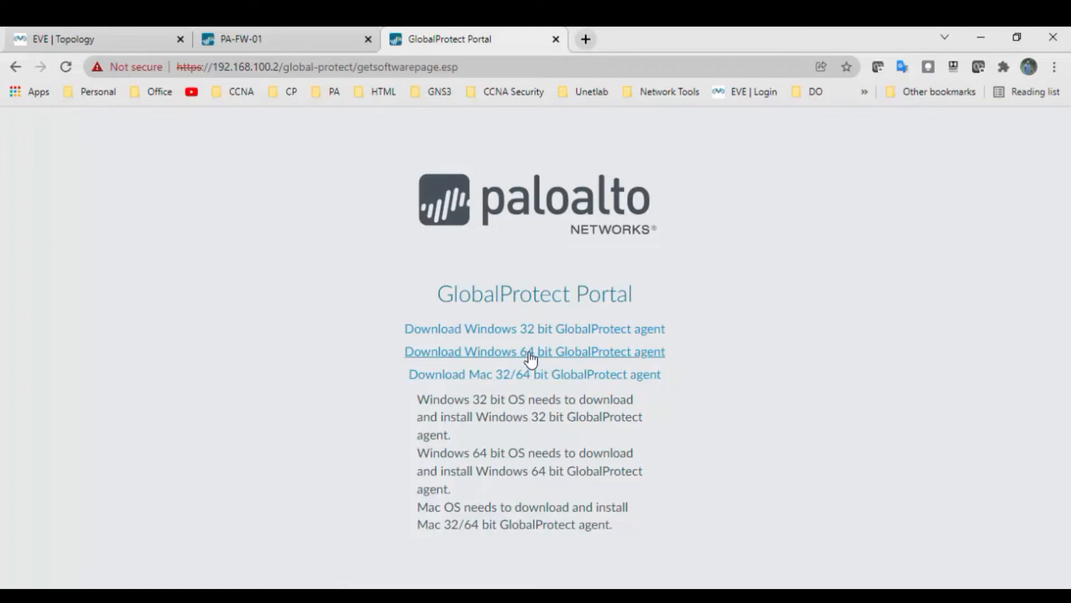
Step: Request the Windows 64 bit GlobalProtect agent download and select its link text
click(594, 353)
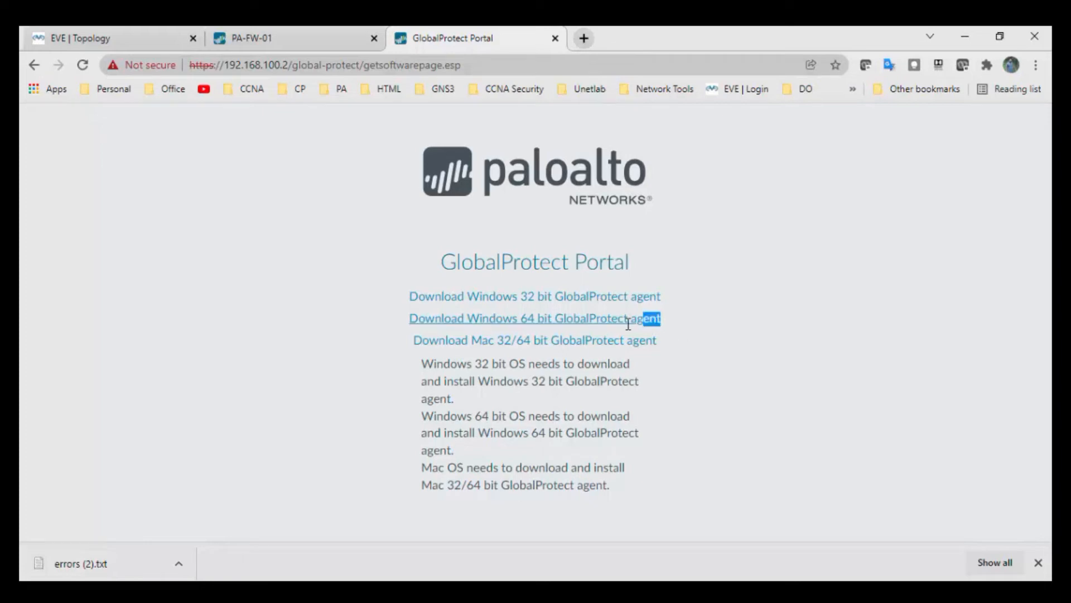
drag(629, 324, 401, 322)
key(ctrl+c)
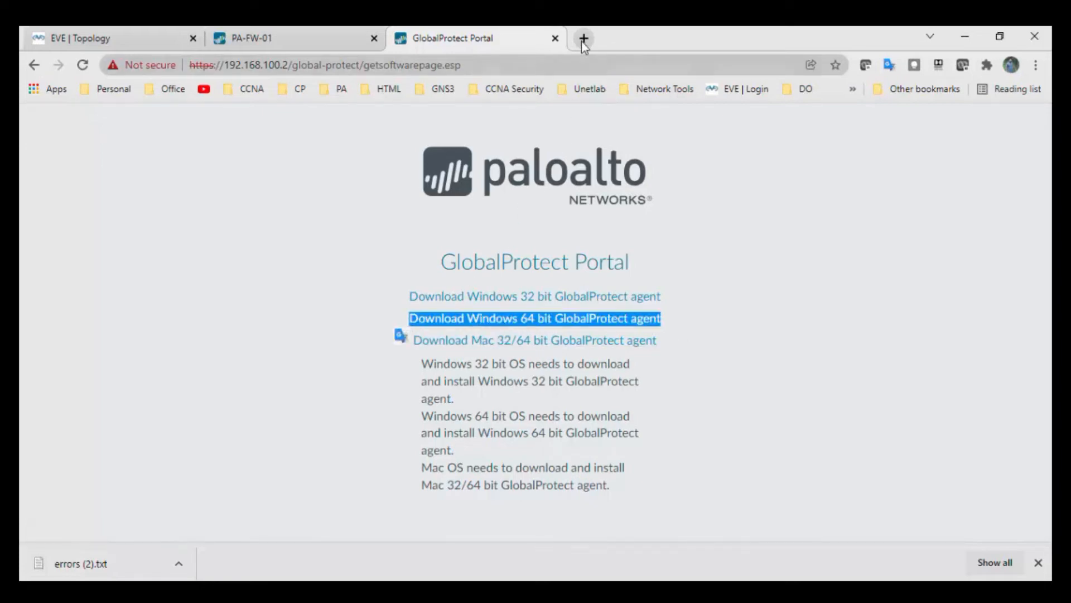
click(581, 41)
Step: Search Google for the pasted agent link text and open the csuf.screenstepslive.com download guide
key(ctrl+v)
key(Return)
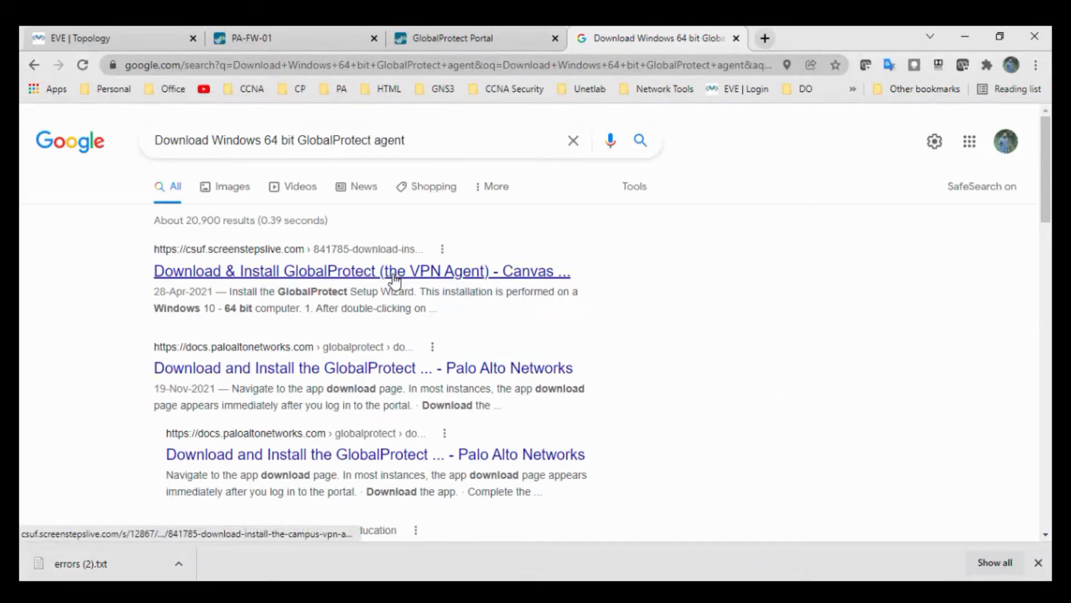
click(366, 368)
key(alt+Left)
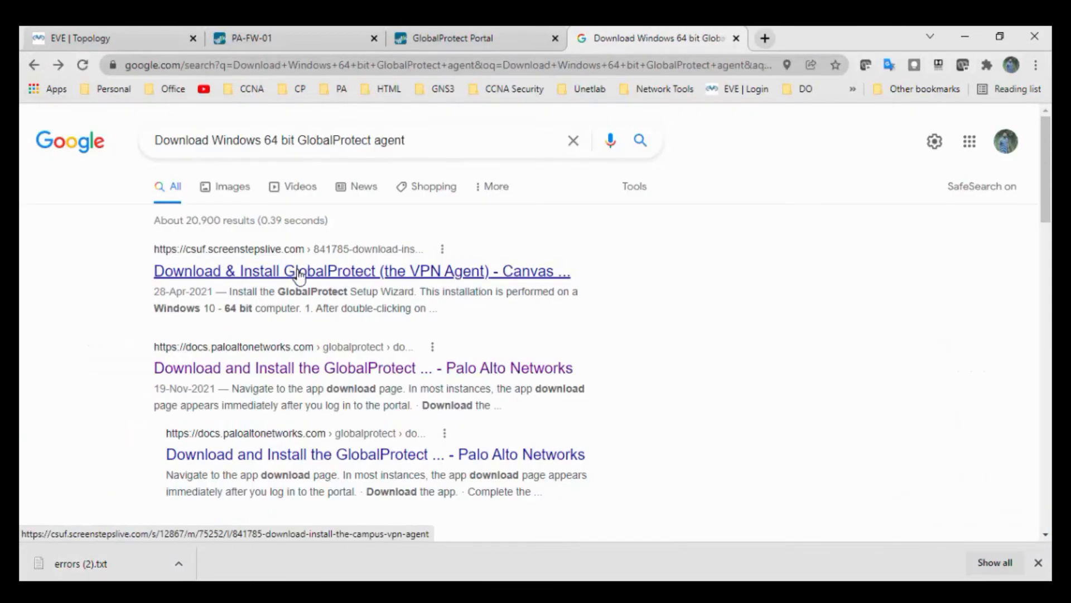
click(391, 271)
scroll(469, 344, down, 10)
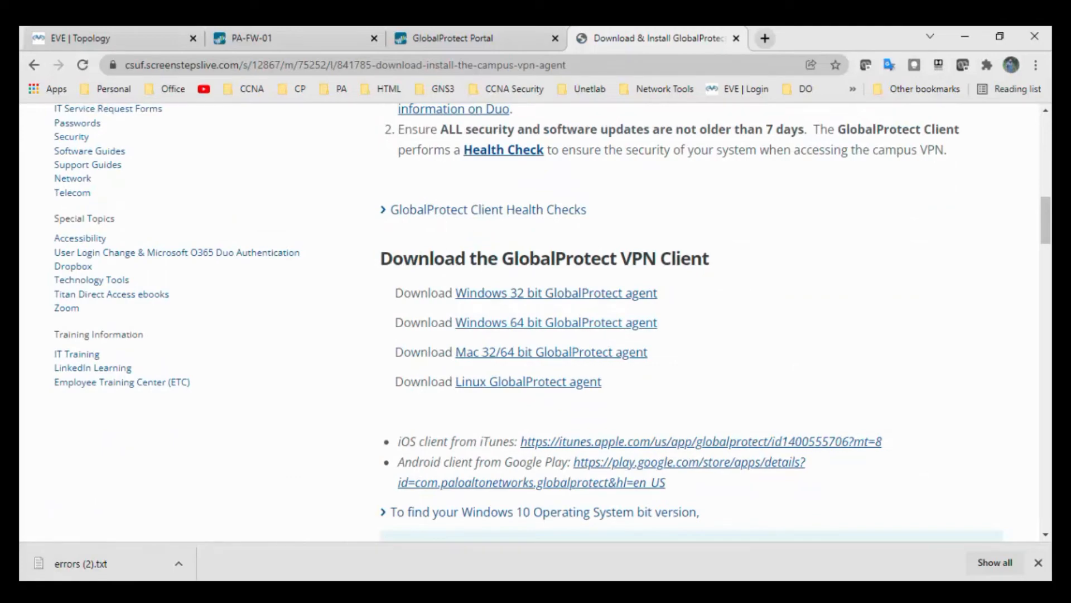
mouse_move(170, 593)
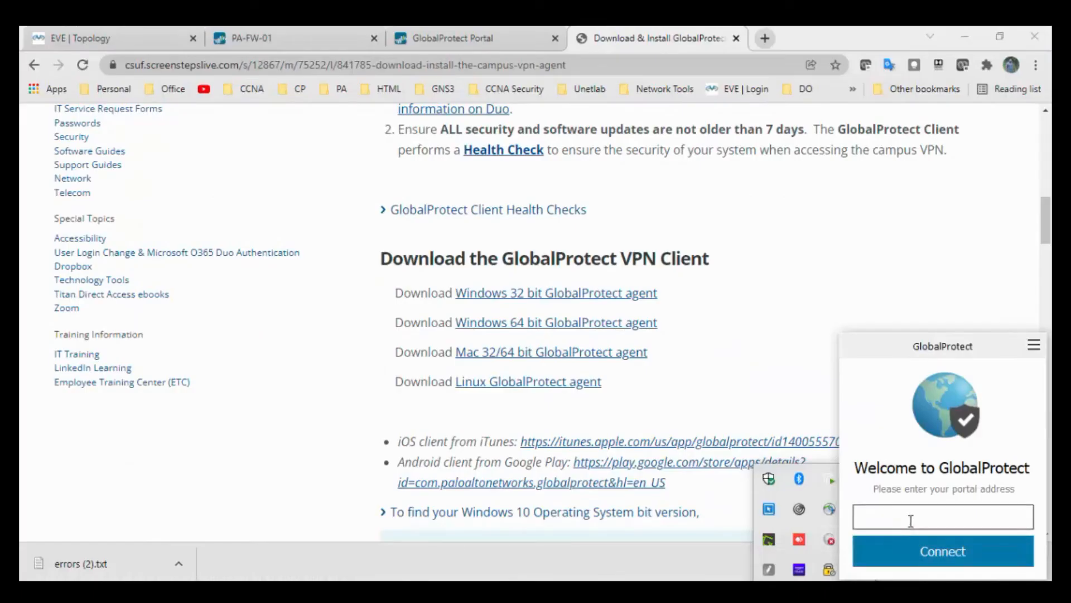
Step: Enter portal 192.168.100.2 in the GlobalProtect agent and connect
click(910, 520)
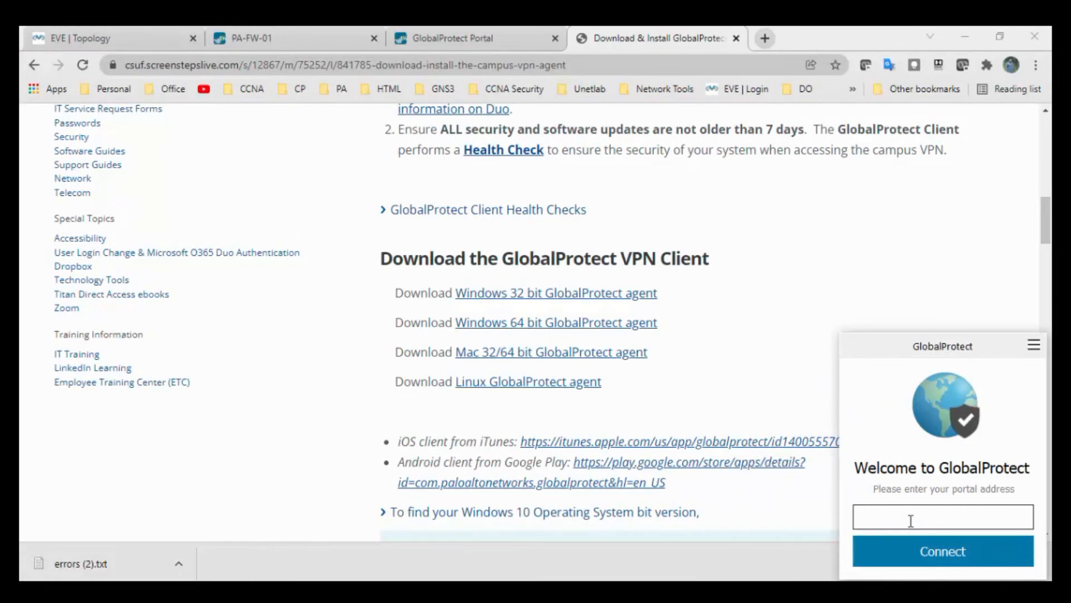
click(919, 514)
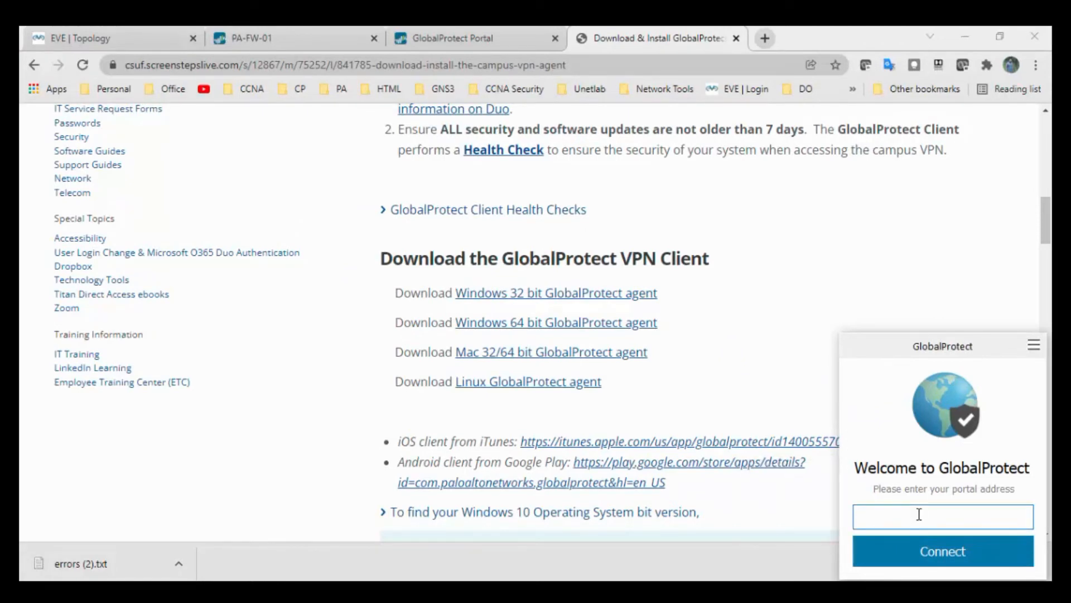
text(192.168.100.2)
click(927, 555)
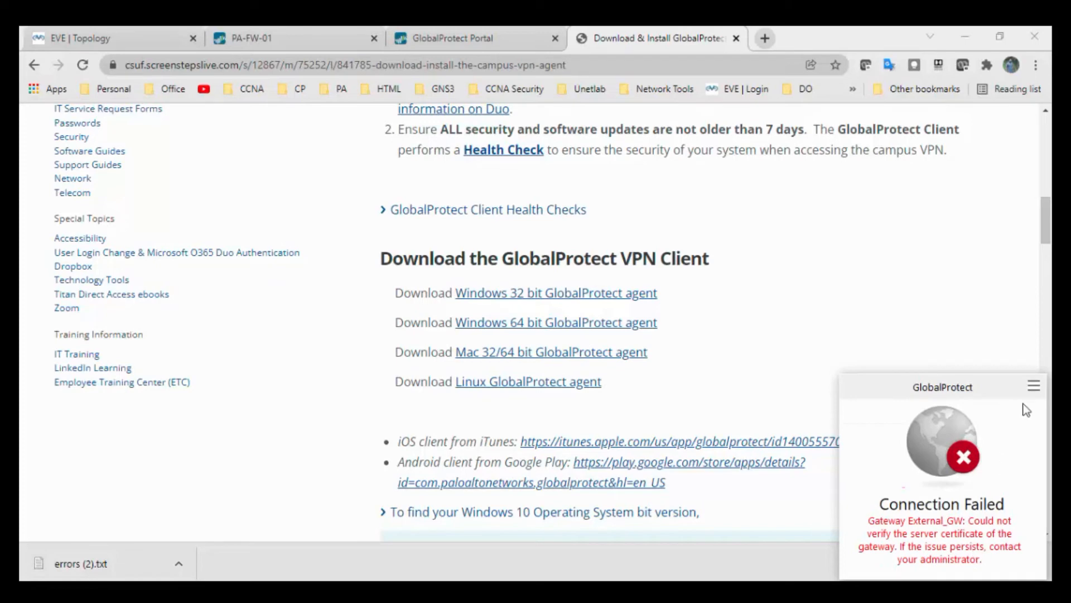
Step: Retry with Refresh Connection, then return to the PA-FW-01 firewall page
click(1033, 385)
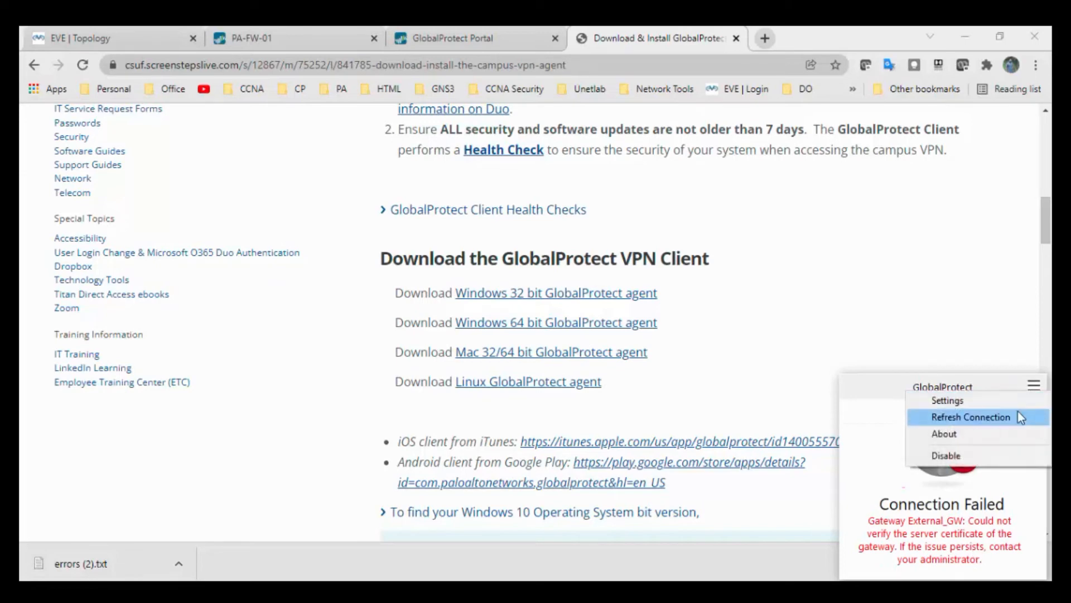
click(1019, 416)
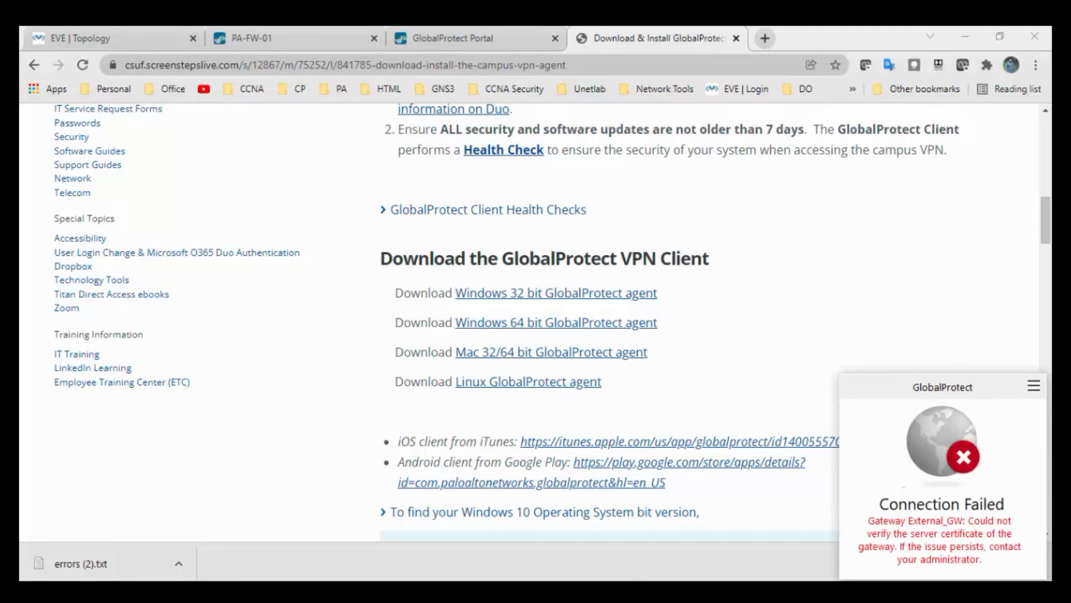
click(306, 45)
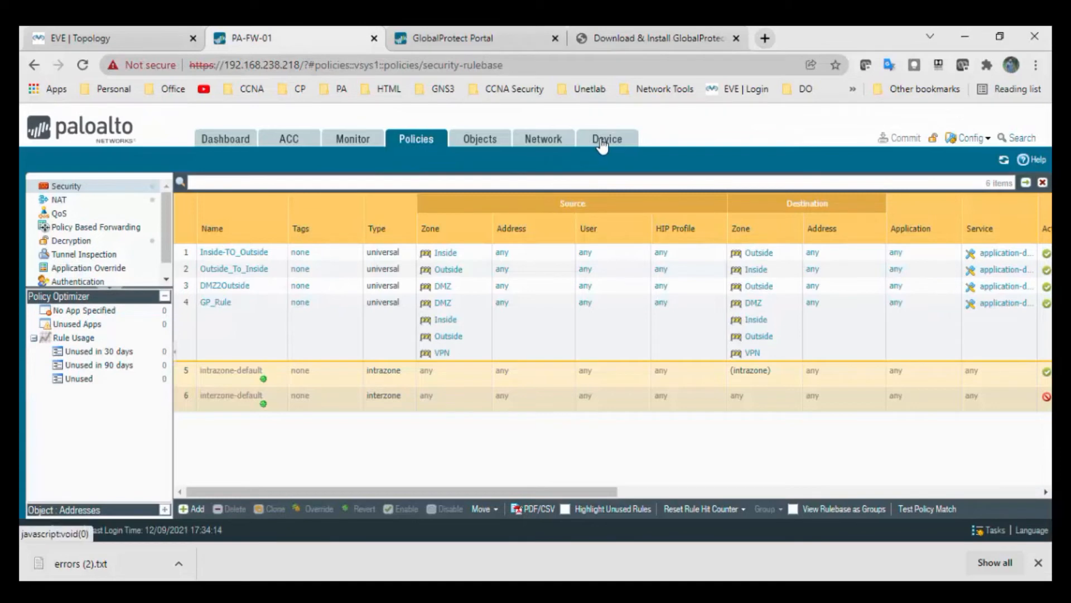
Step: Under Device > Certificates, view GP-Certificate's details and cancel without changes
click(602, 141)
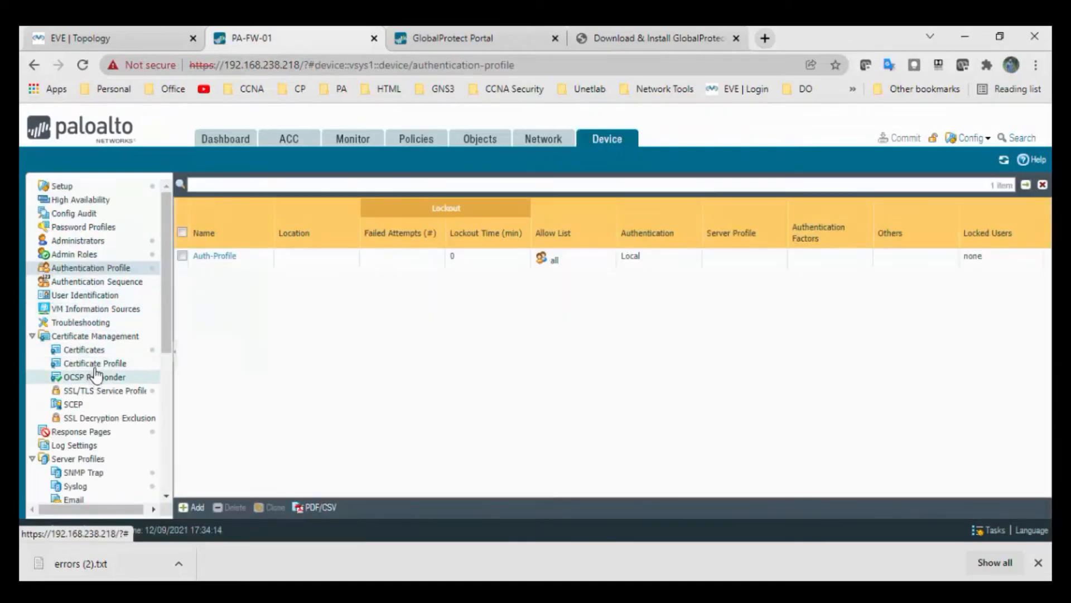
click(100, 353)
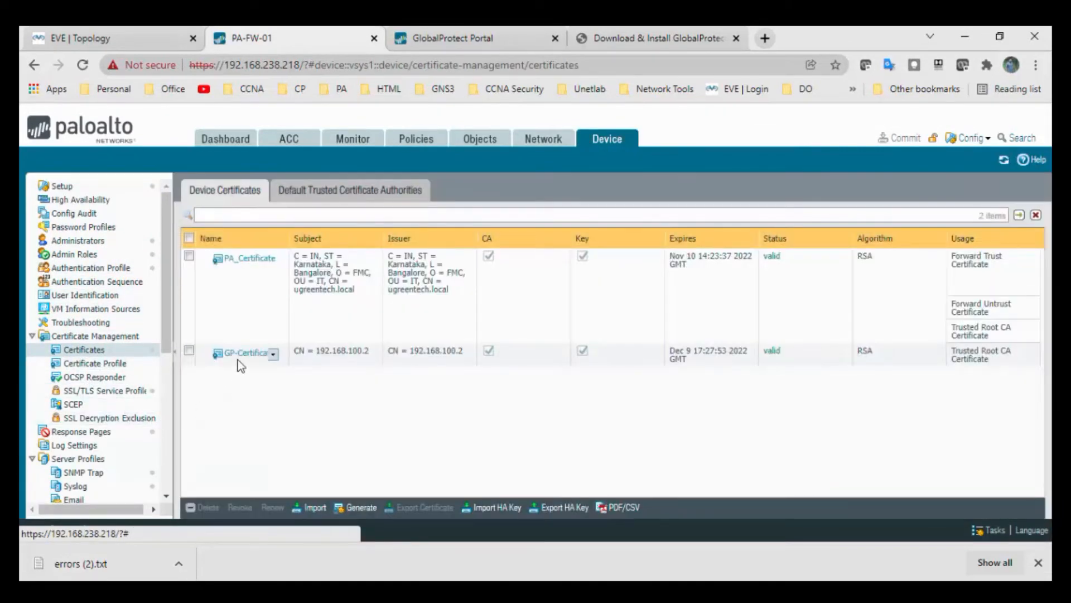
click(249, 360)
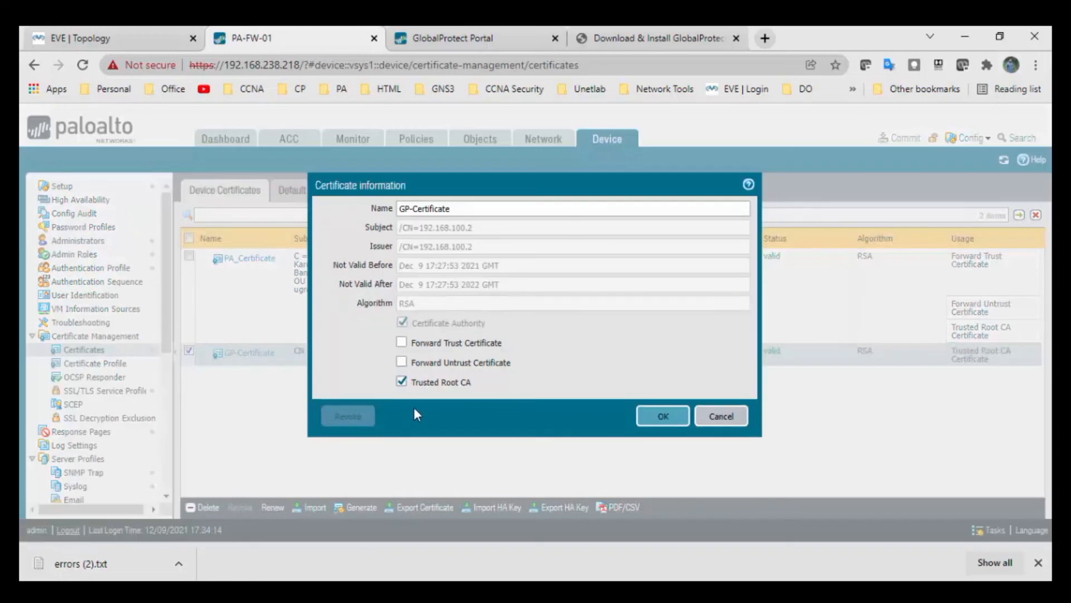
click(721, 416)
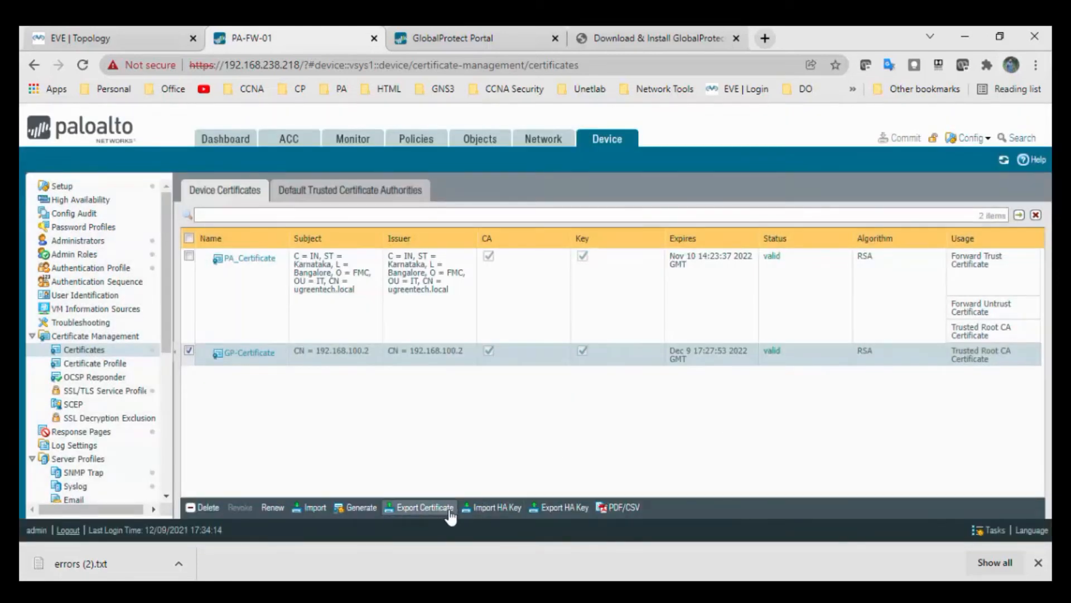
Step: Open GP-Certificate's Export Certificate options and cancel the export
click(425, 507)
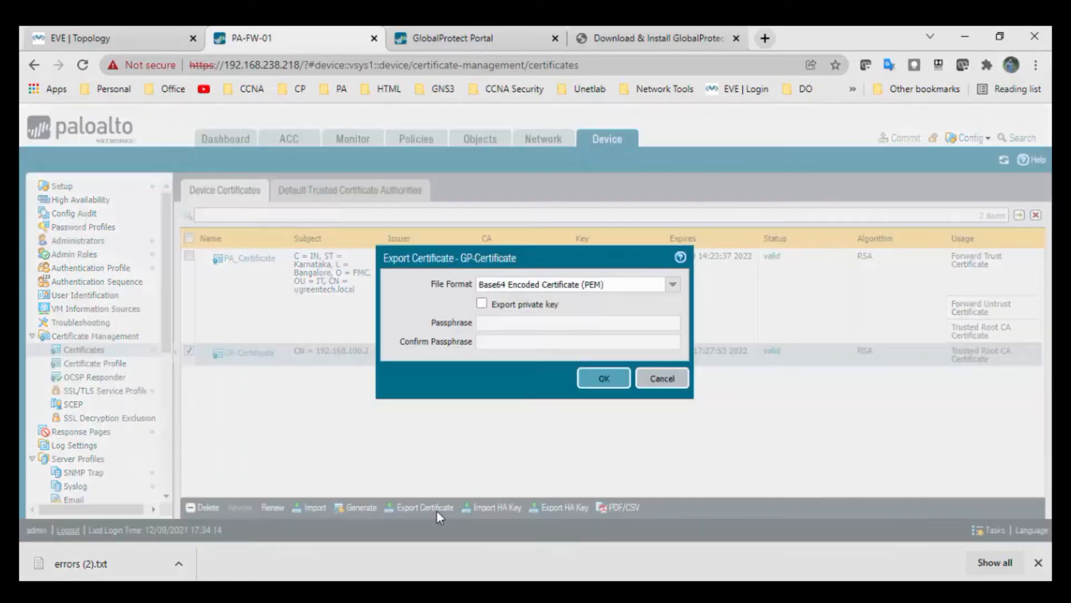
click(663, 382)
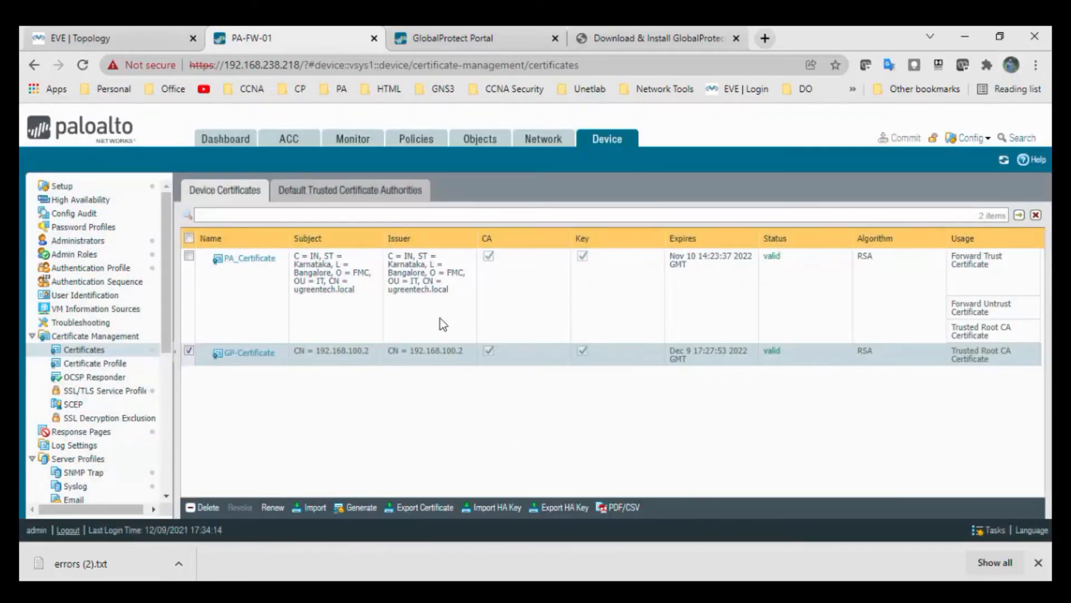
key(alt+Tab)
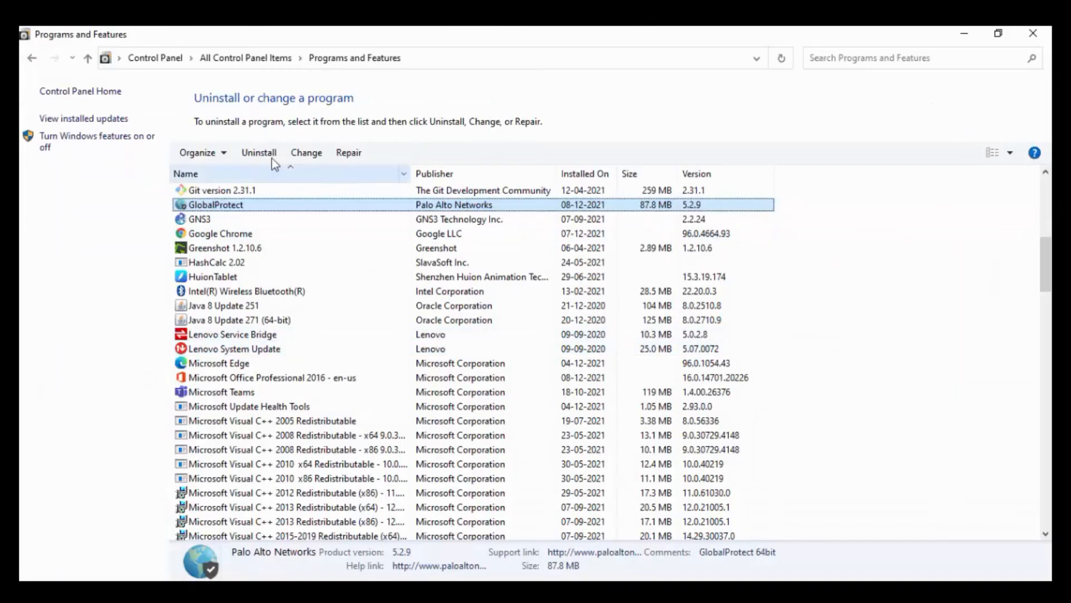
Step: Run the GlobalProtect64-5.1.3 installer from Downloads with default settings, then minimize Explorer
click(270, 159)
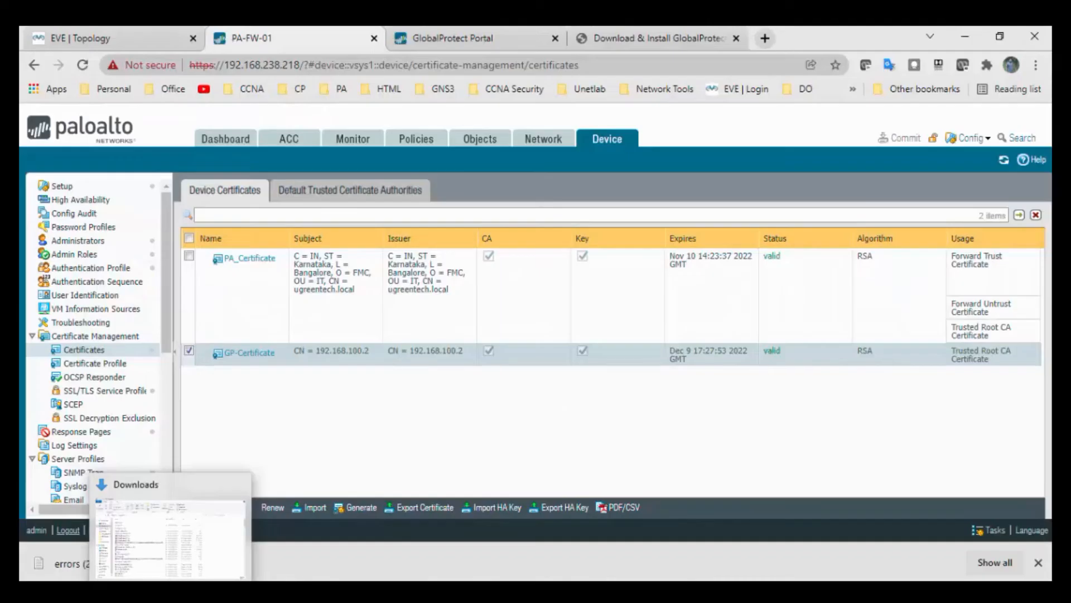
click(169, 552)
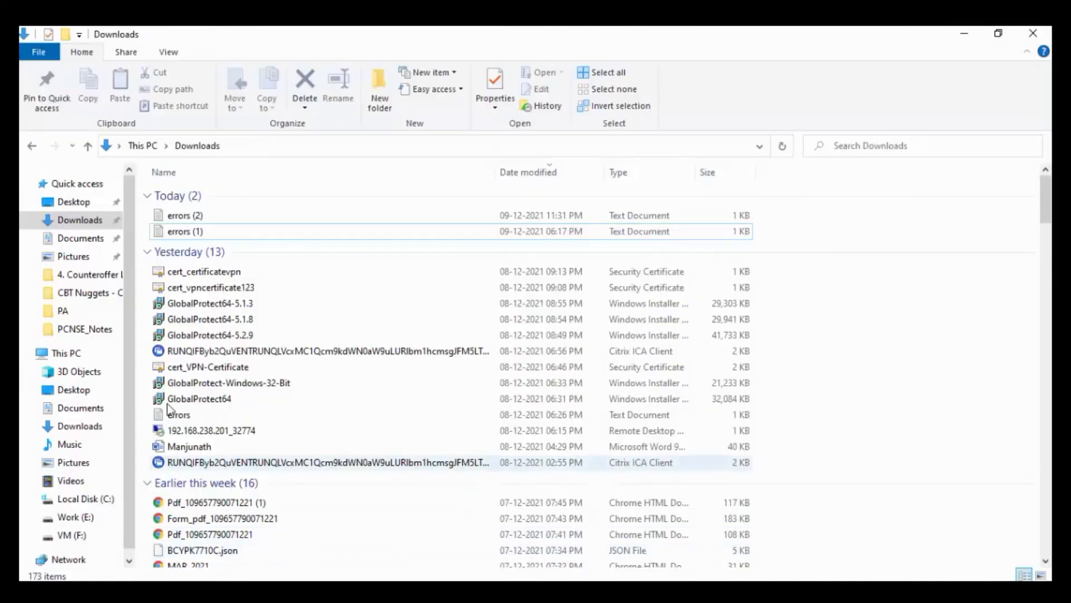
click(86, 223)
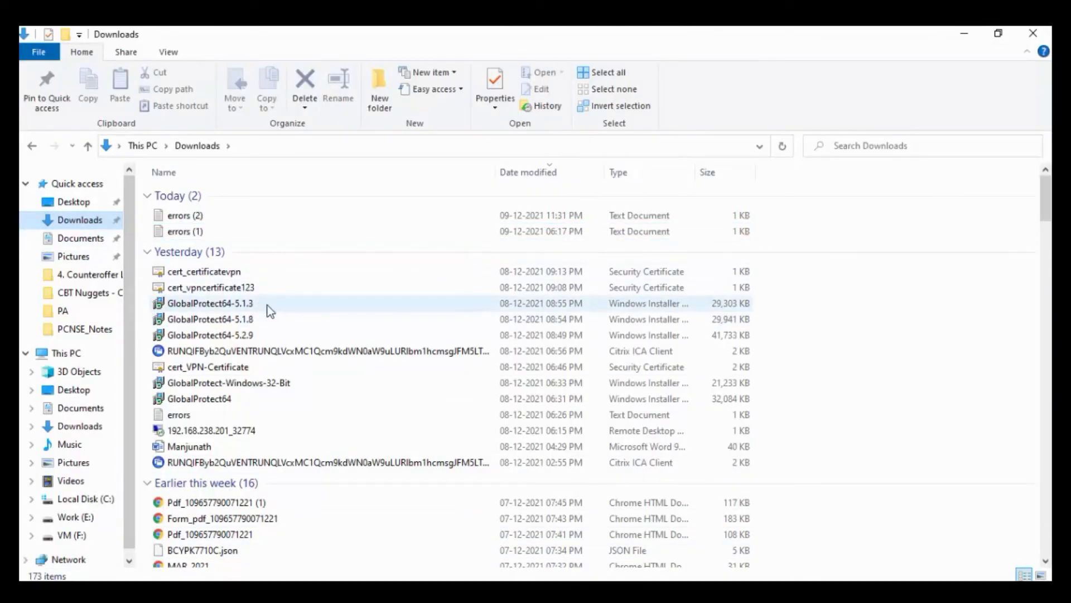
double_click(233, 305)
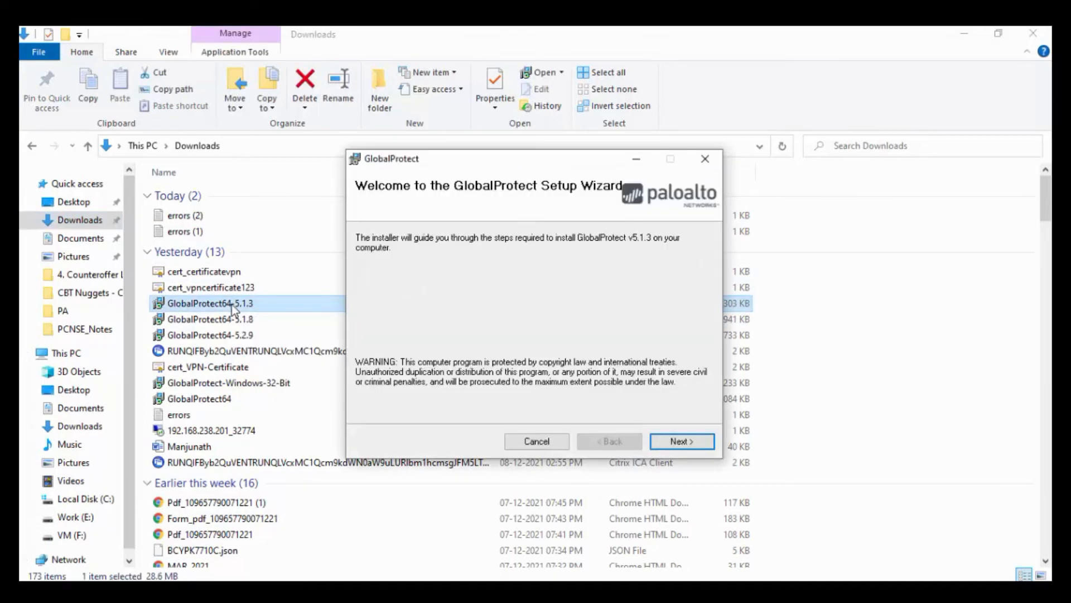
click(691, 440)
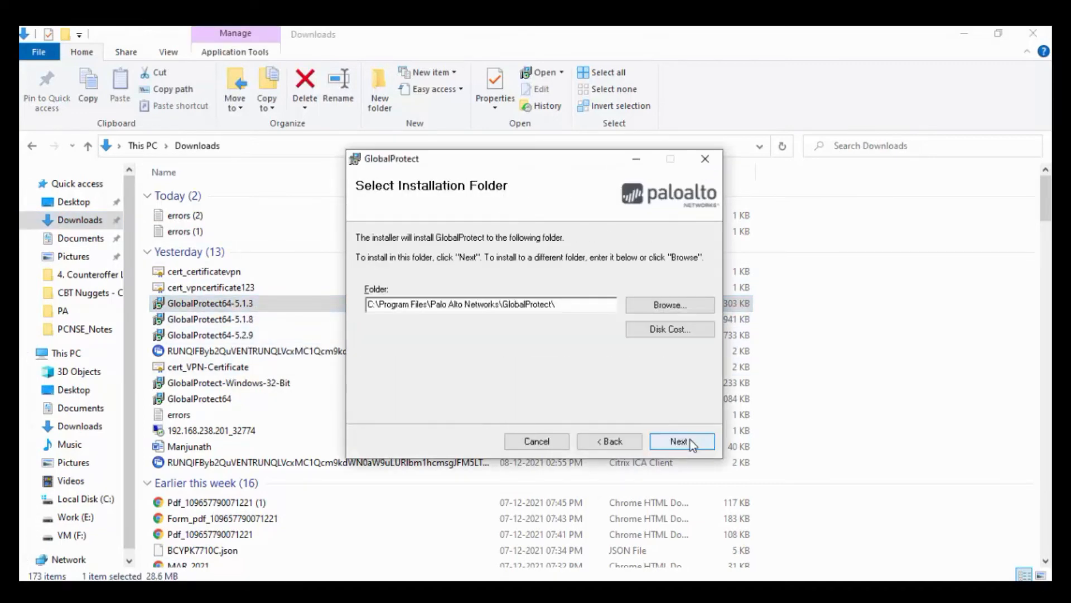
click(690, 441)
click(691, 441)
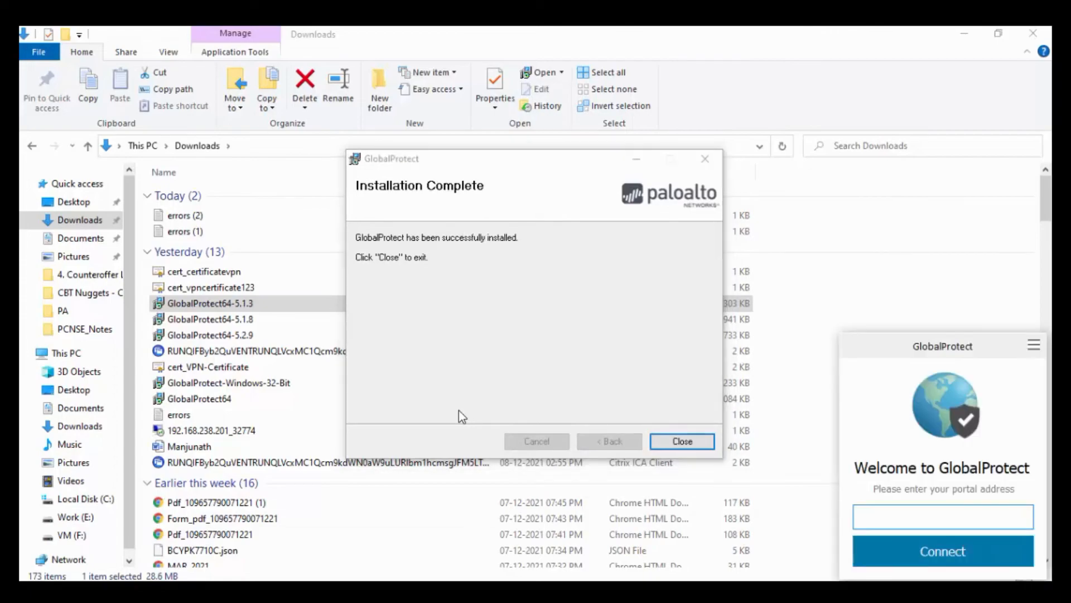
click(667, 440)
click(964, 33)
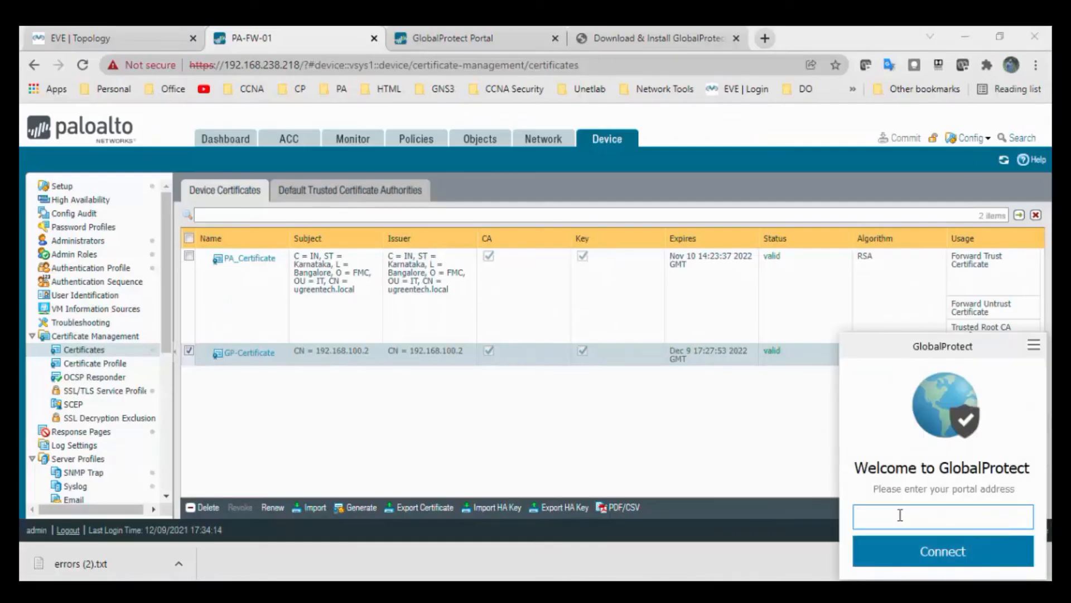
Step: Connect to portal 192.168.100.2 and start installing its untrusted certificate
text(192.168.100.2)
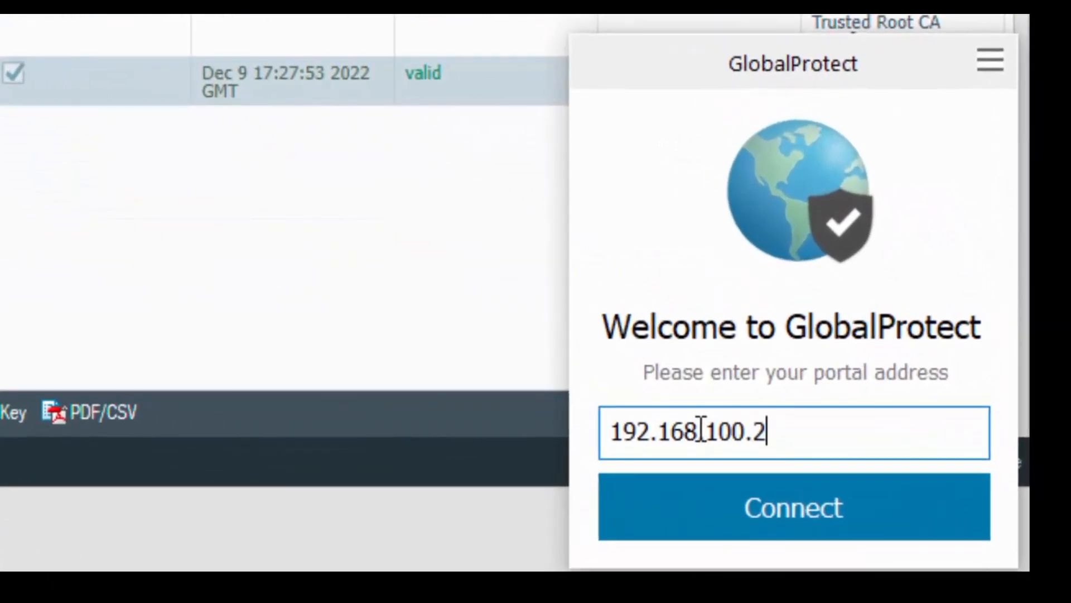
key(Return)
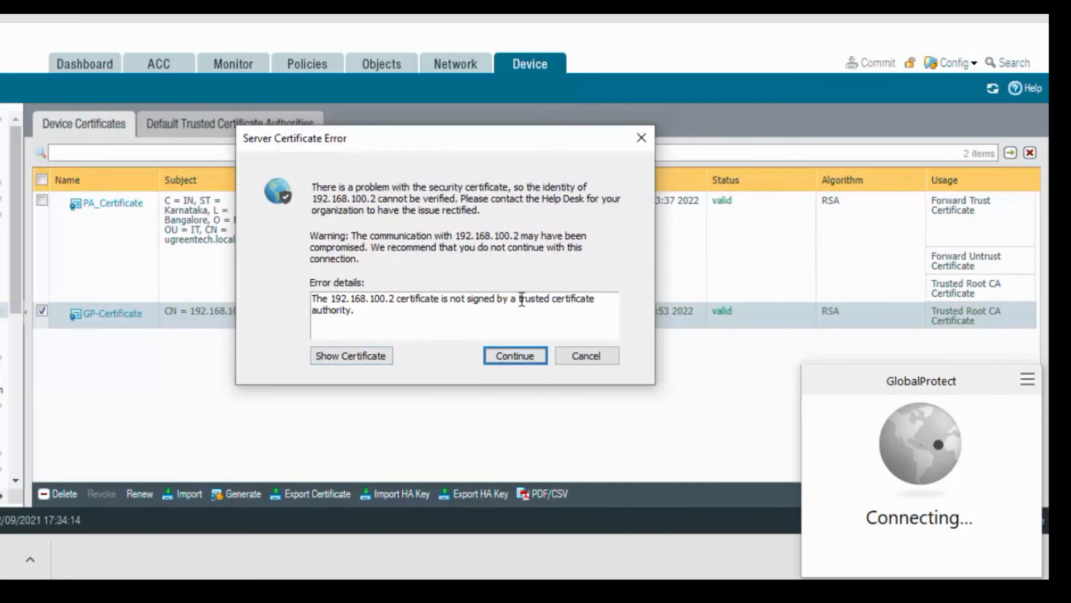
click(363, 355)
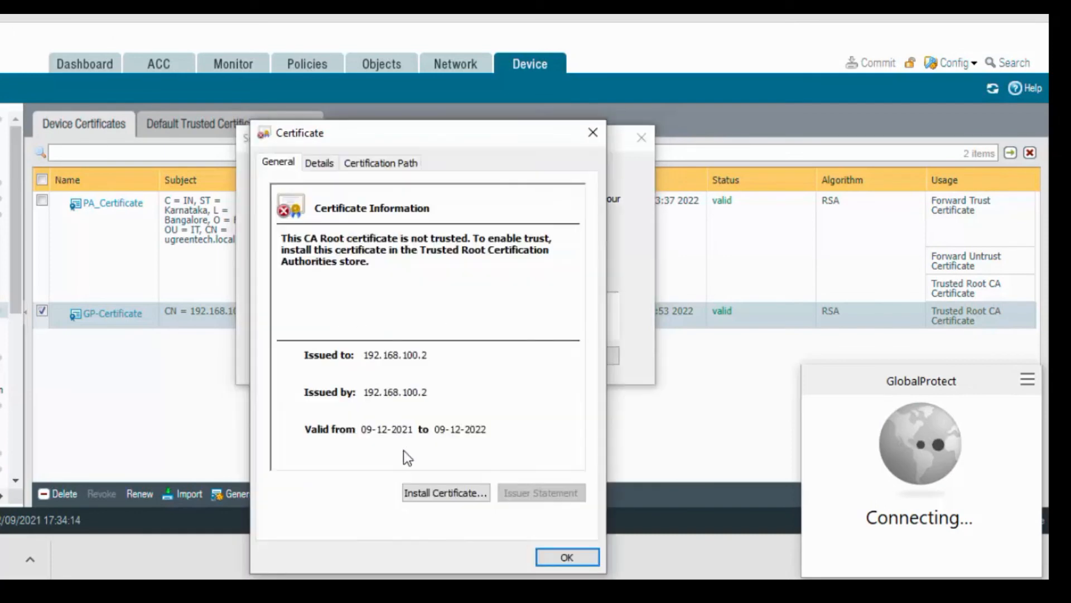
click(426, 493)
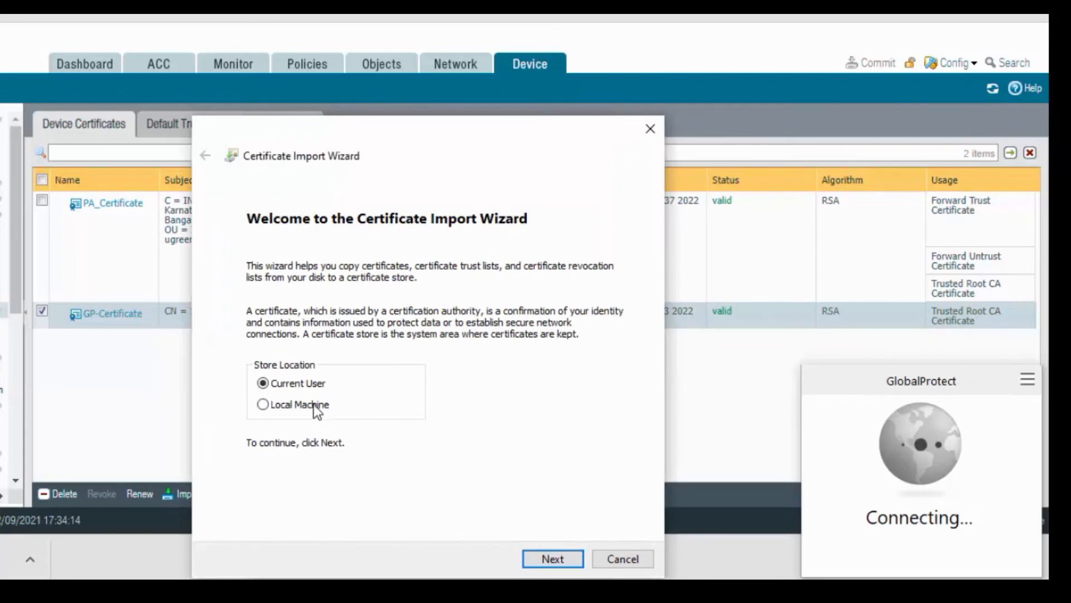
Step: Import the certificate for Local Machine into Trusted Root Certification Authorities and continue connecting
click(312, 406)
click(552, 559)
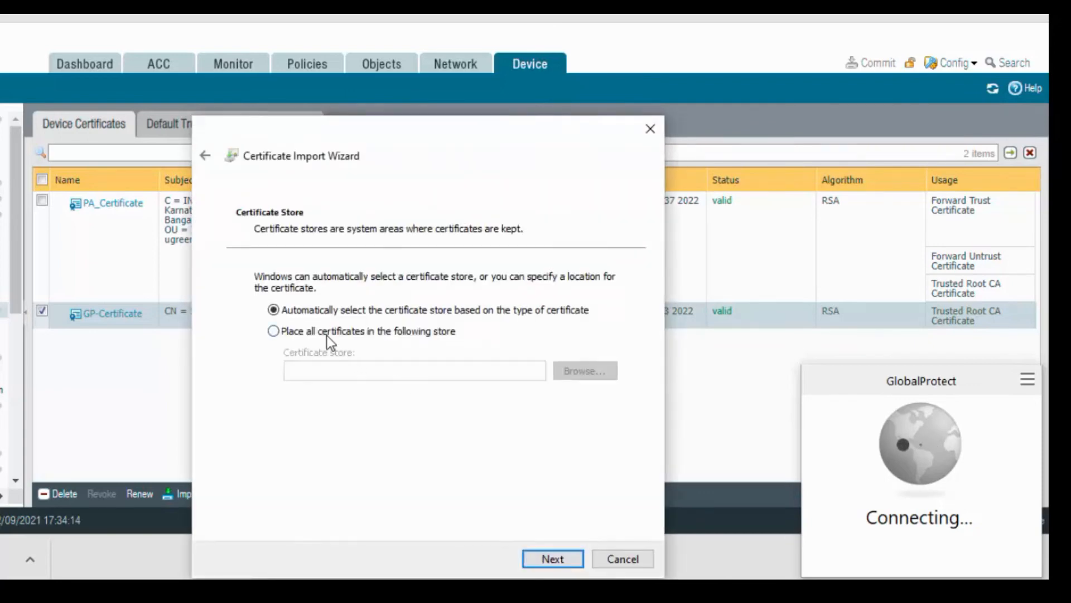
click(326, 334)
click(583, 372)
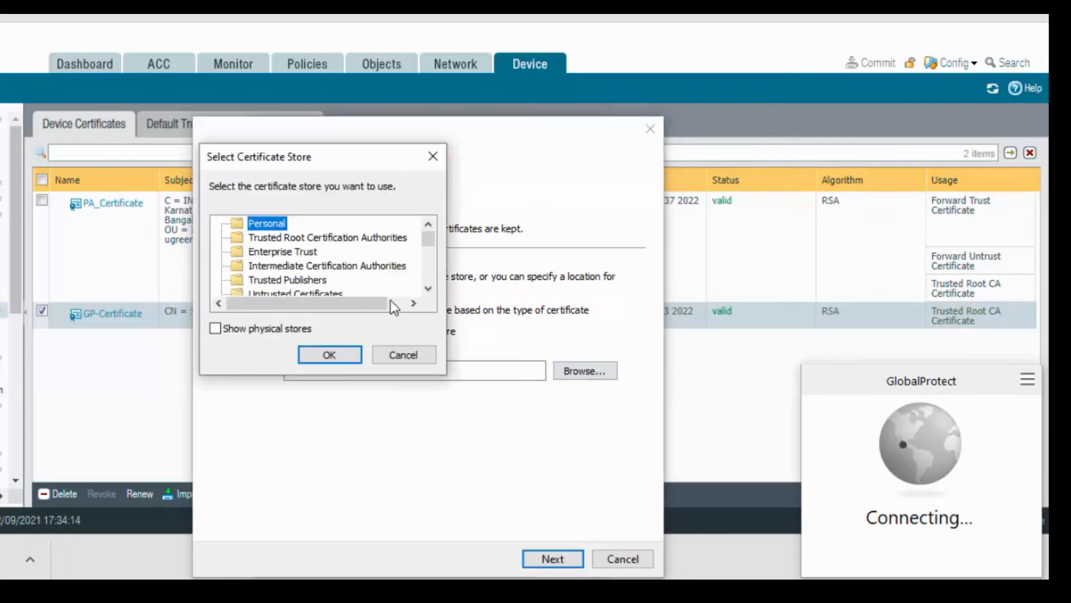
click(293, 235)
click(324, 353)
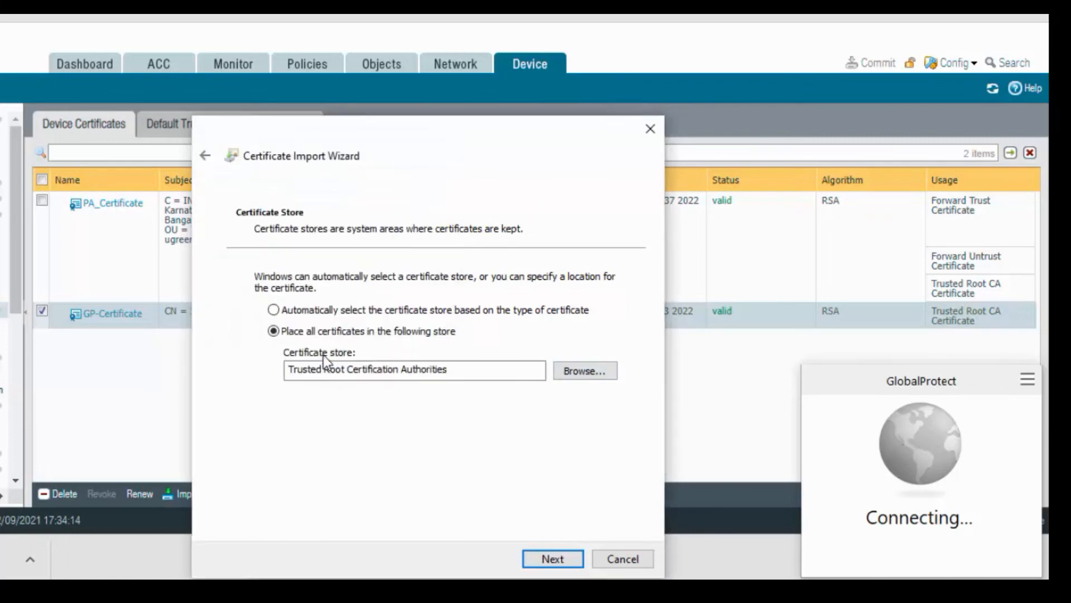
click(562, 558)
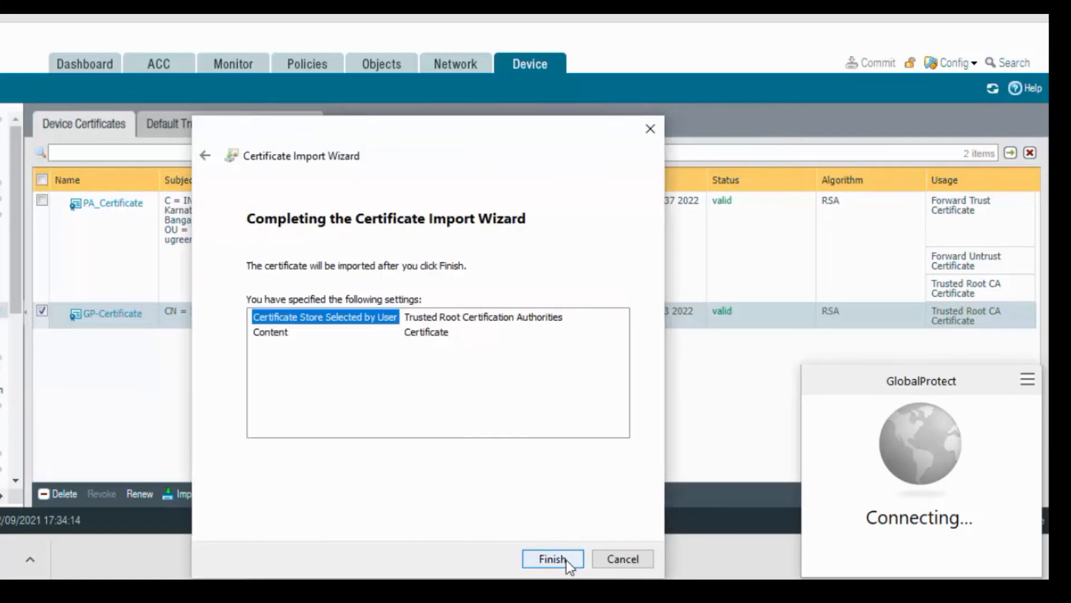
click(567, 561)
click(491, 330)
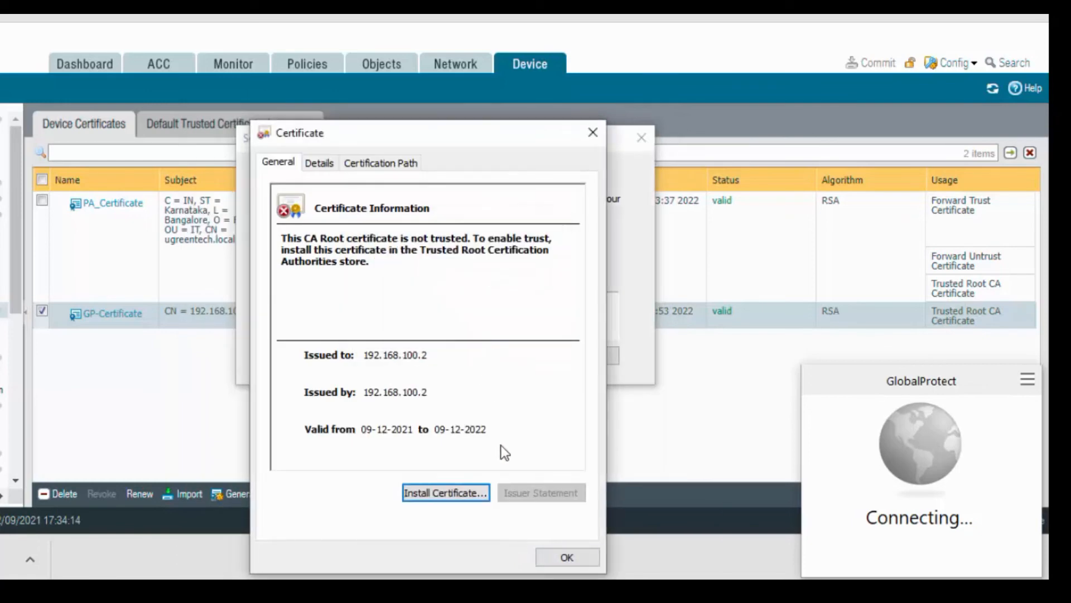
click(566, 558)
click(513, 355)
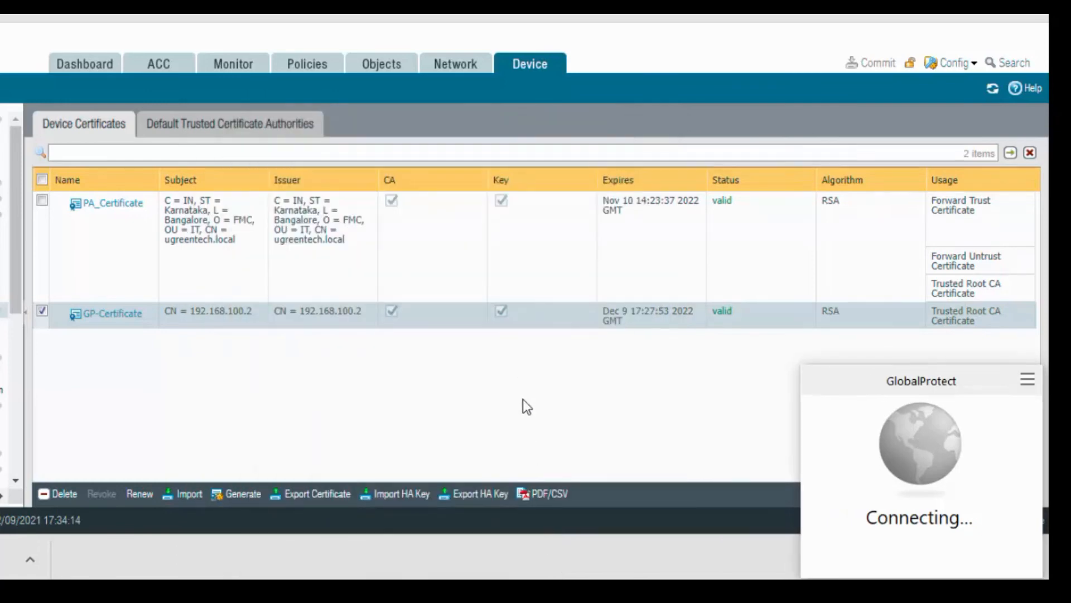
Step: Sign in to GlobalProtect with the VPN user's username and password, then return to the EVE topology
click(901, 439)
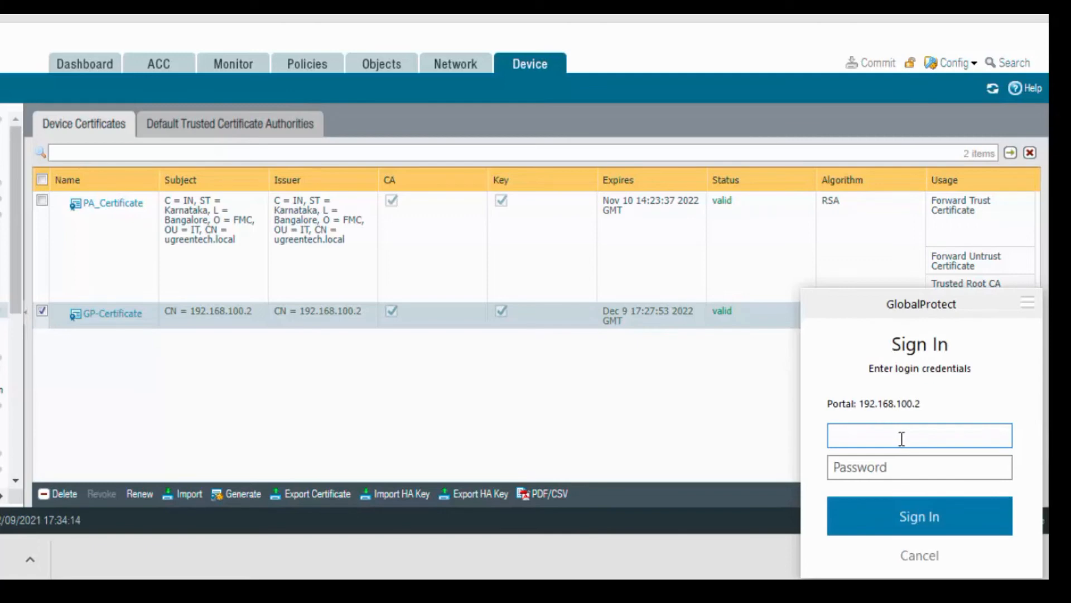
text(VPN1)
key(Tab)
text(•••••••)
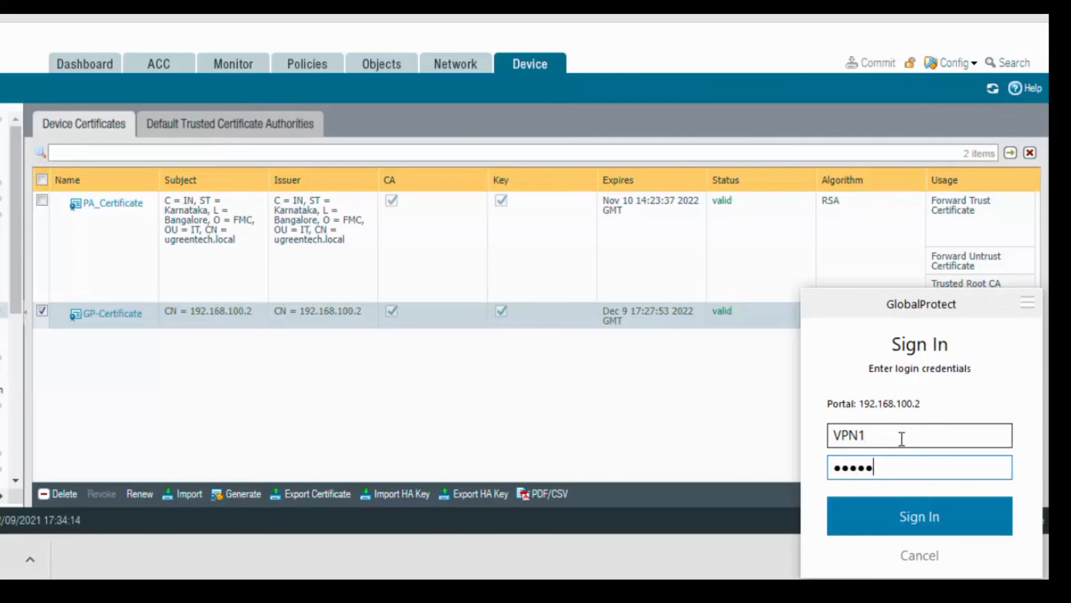
text(•••)
click(918, 519)
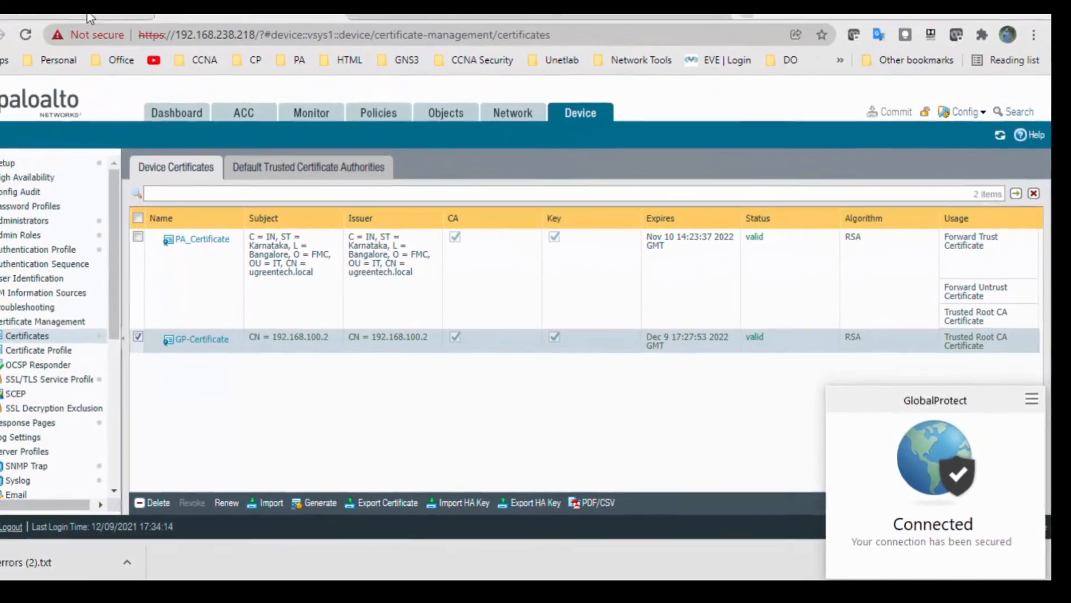
click(125, 34)
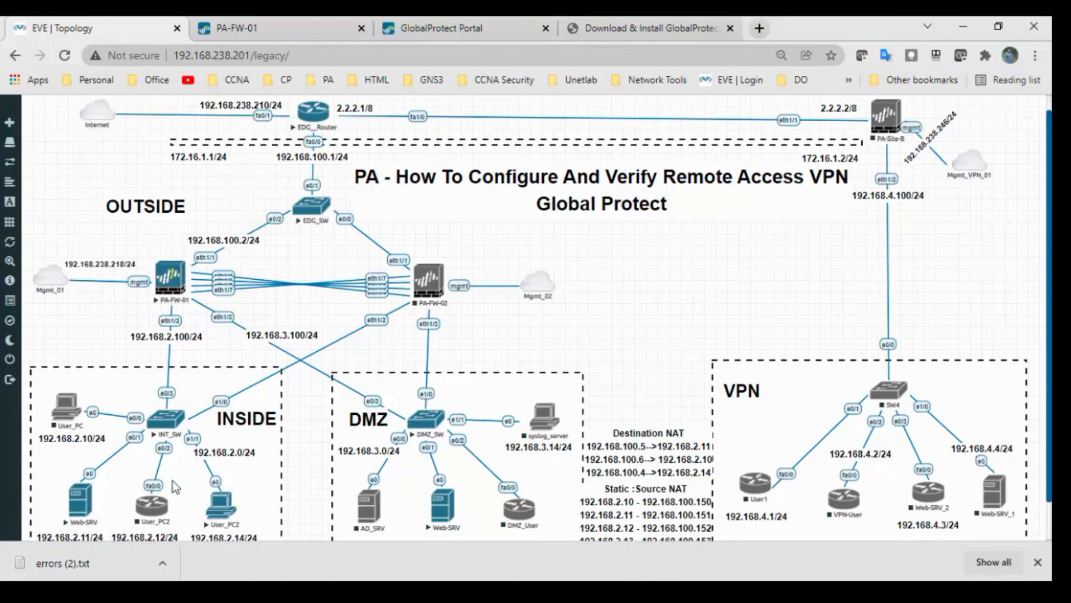
click(1037, 562)
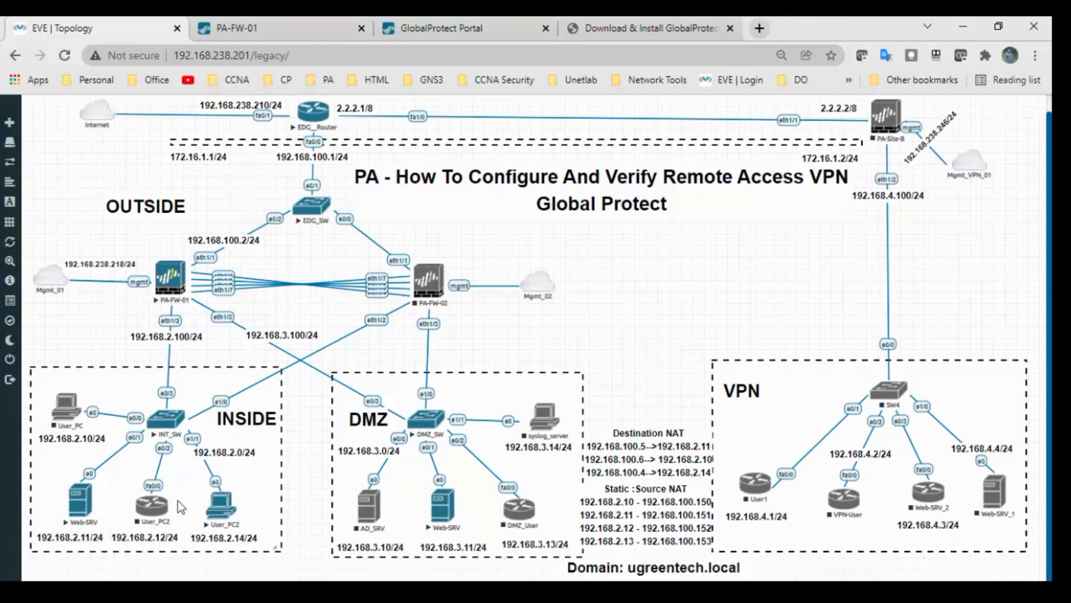
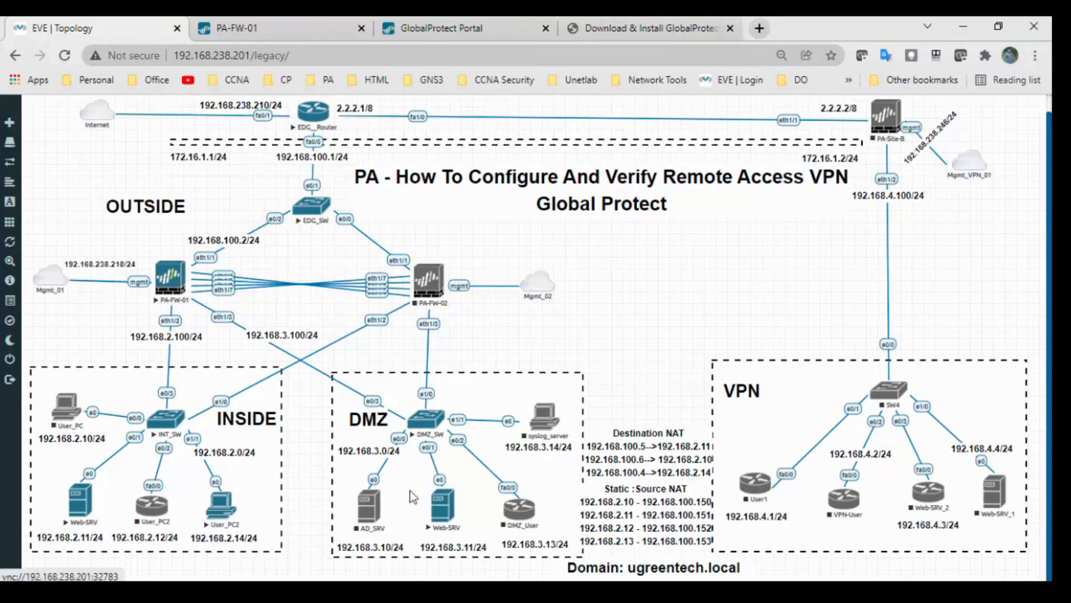
Step: Close the GlobalProtect download and portal tabs and return to the lab topology
click(683, 29)
click(729, 28)
click(544, 31)
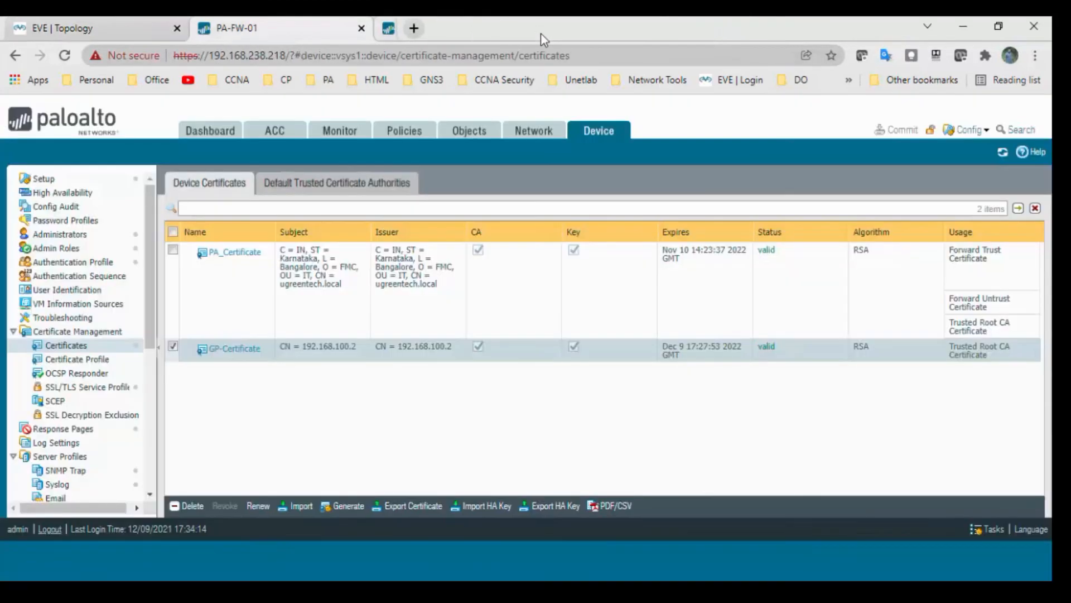
click(127, 33)
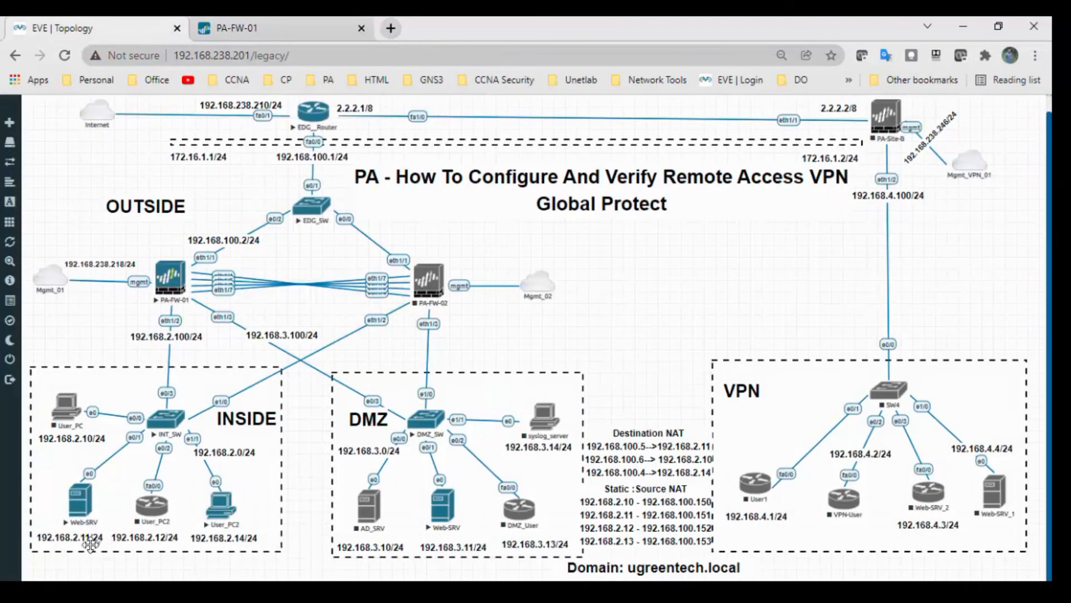
Step: Load 192.168.2.11 in a new tab and confirm the EVE-NG Inside WEB-SERVER page appears
click(391, 27)
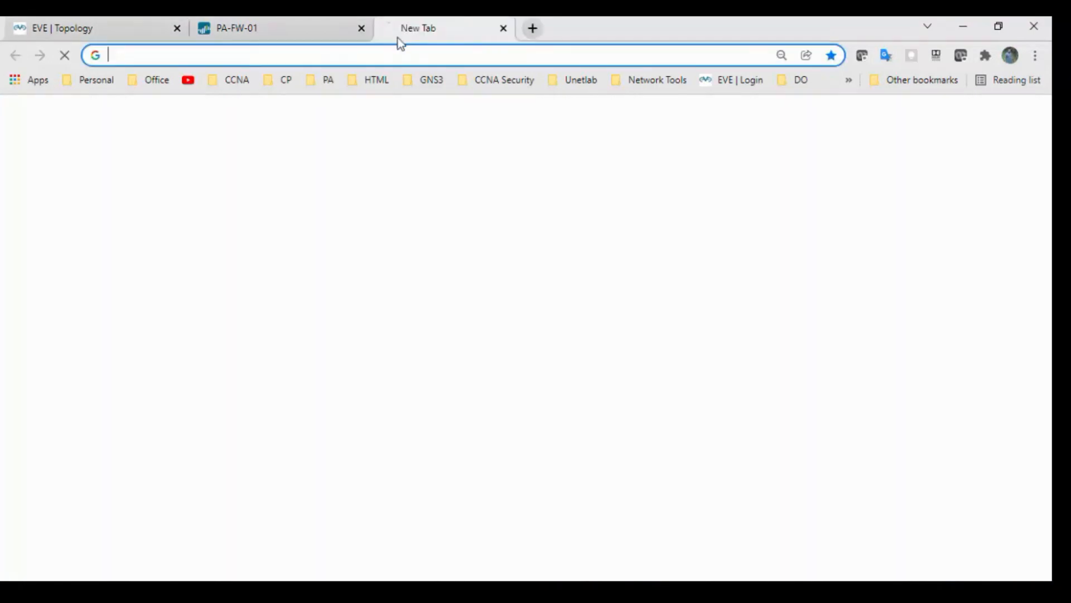
click(404, 53)
text(12.168)
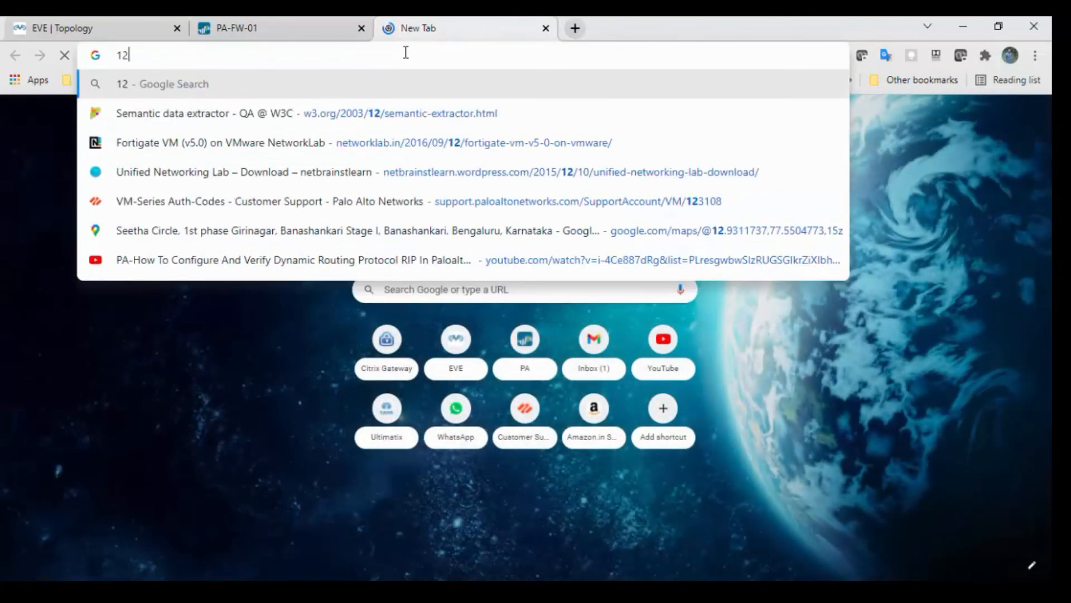
key(BackSpace)
key(BackSpace)
key(BackSpace)
key(BackSpace)
key(BackSpace)
key(BackSpace)
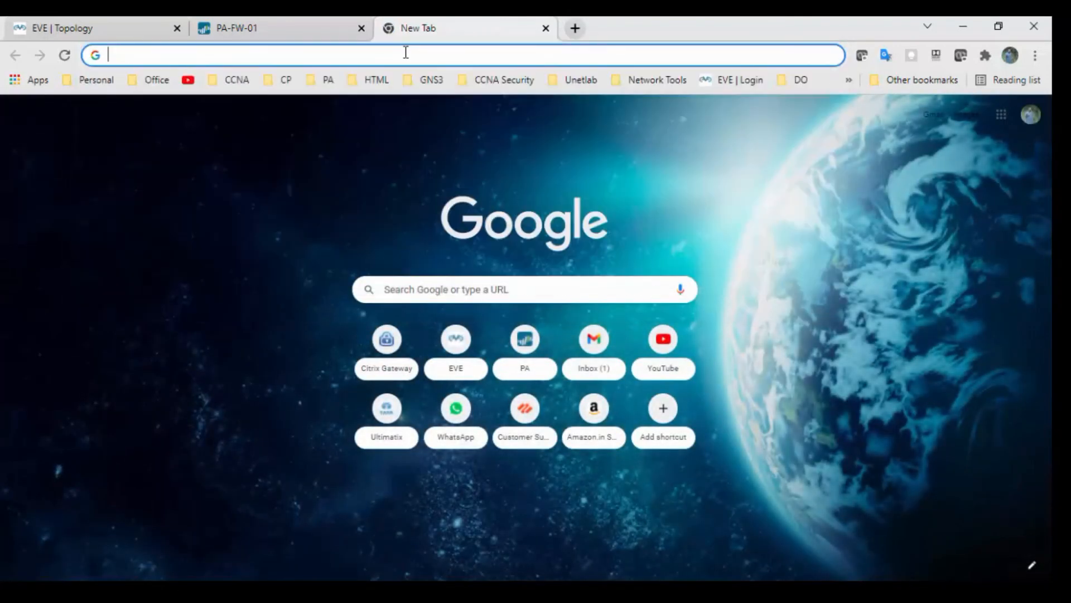
text(192.168)
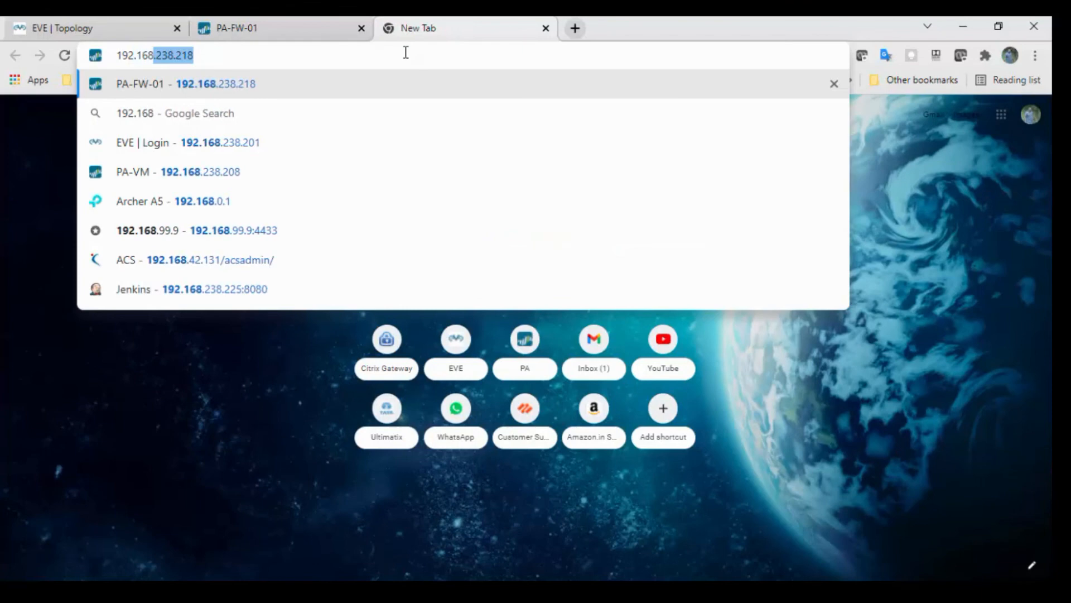
text(.2.11)
key(Return)
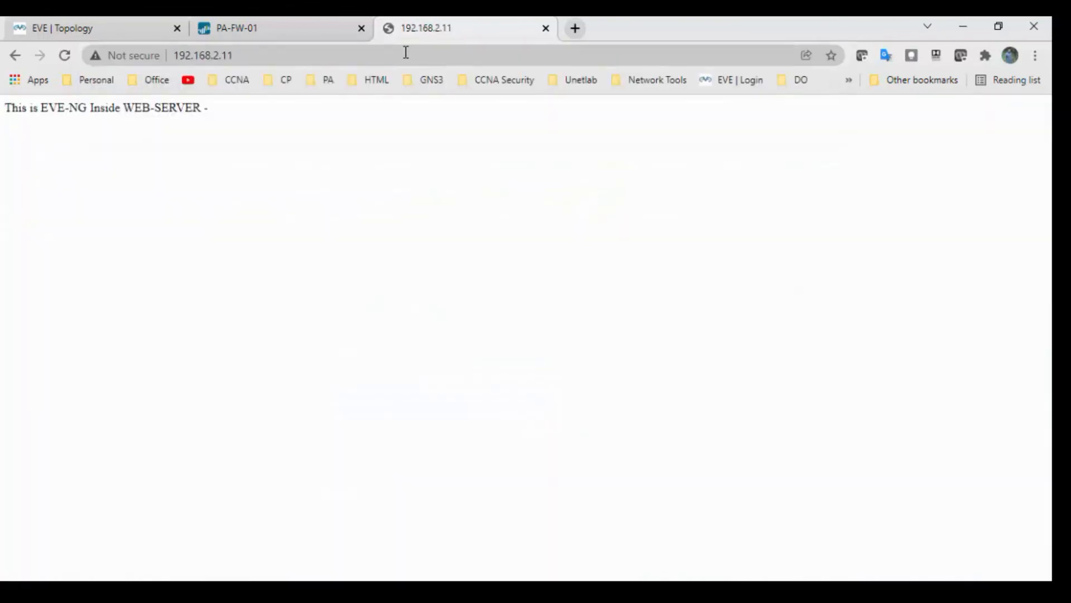
drag(7, 108, 228, 111)
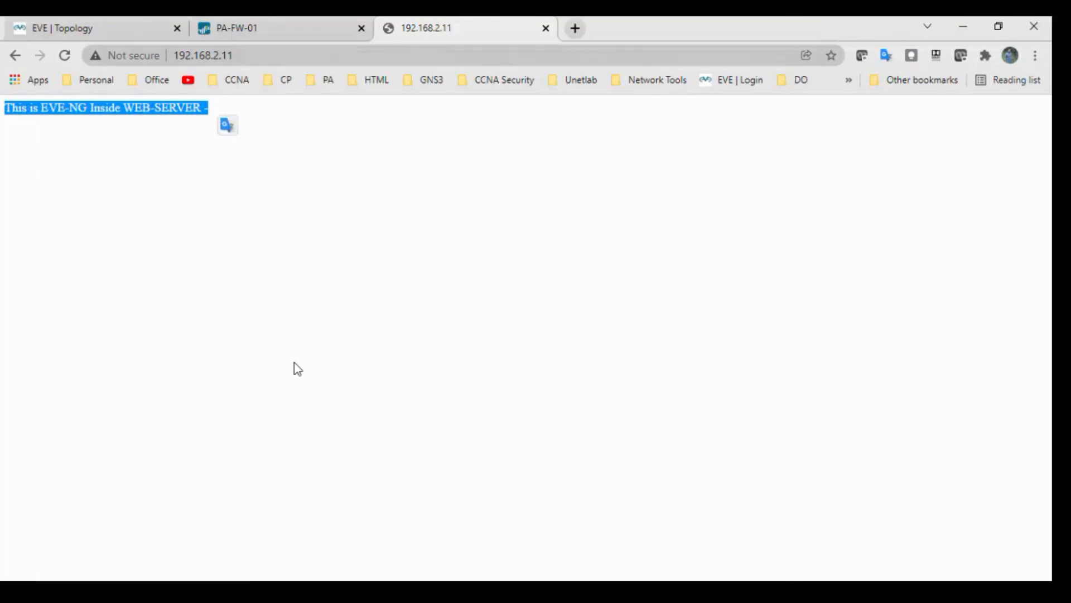
key(super+r)
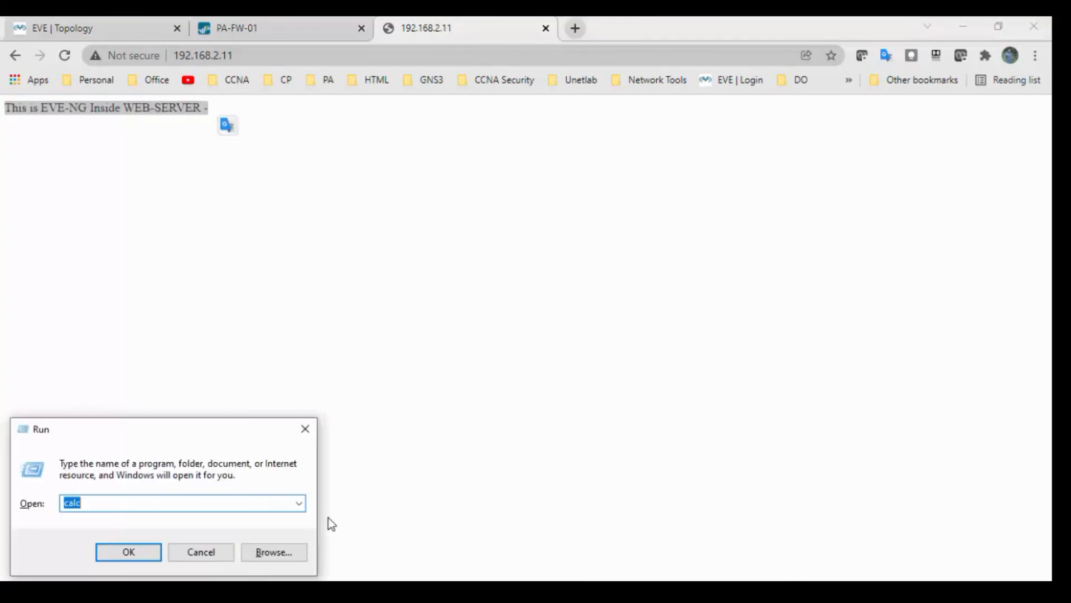
Step: Launch Remote Desktop (mstsc) and connect to 192.168.2.14
click(90, 28)
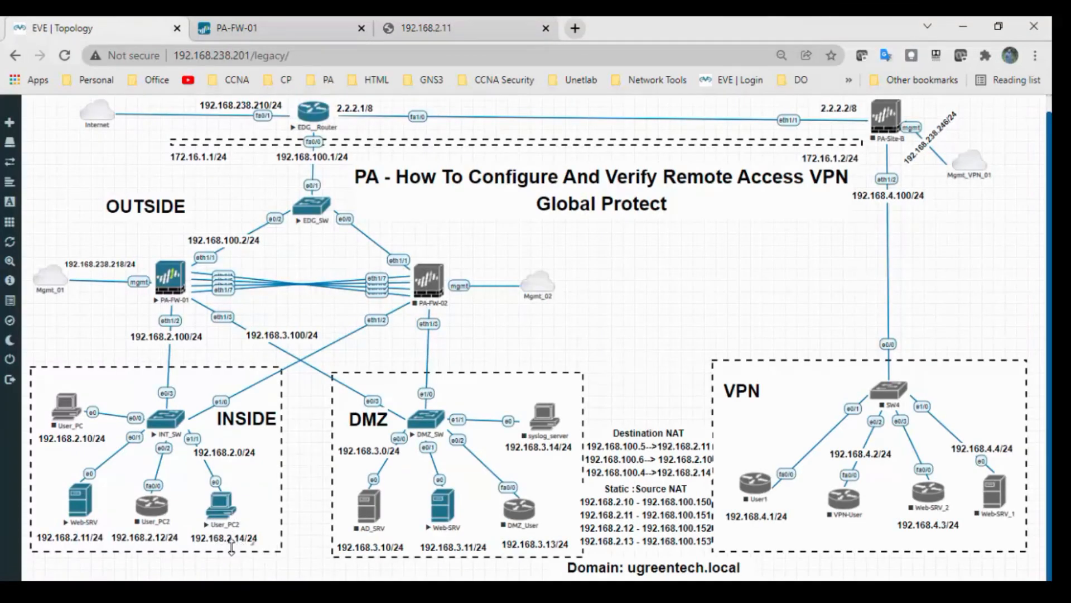
key(super+r)
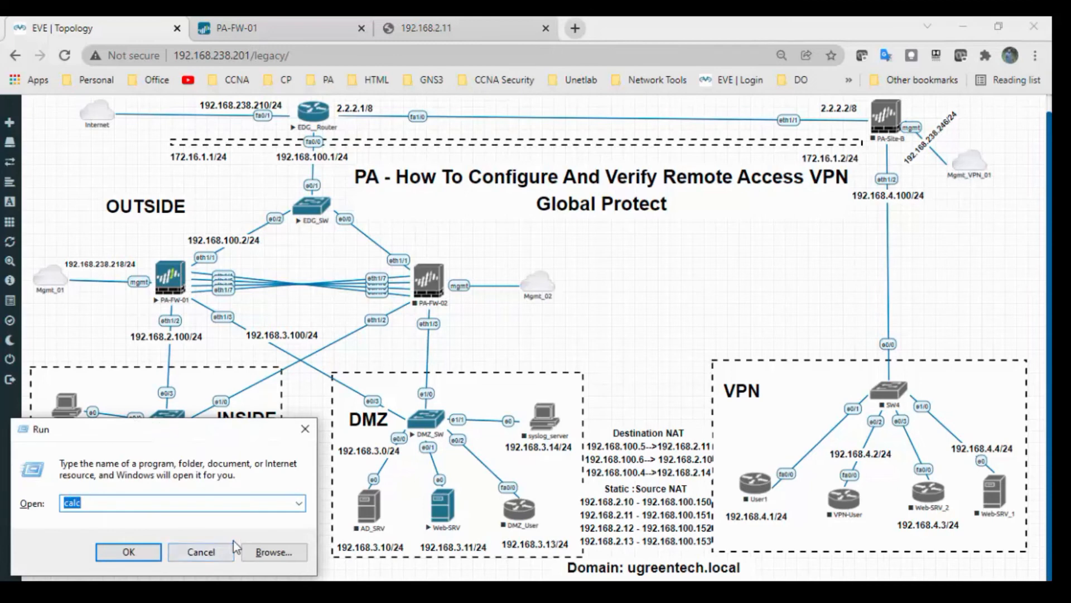
text(mstsc)
key(Return)
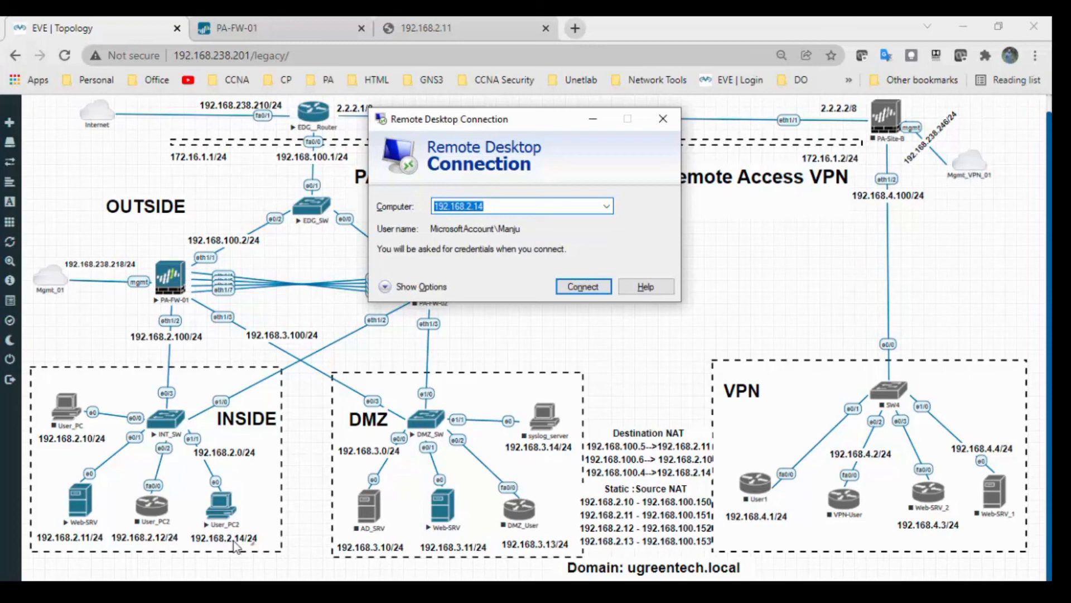
key(Return)
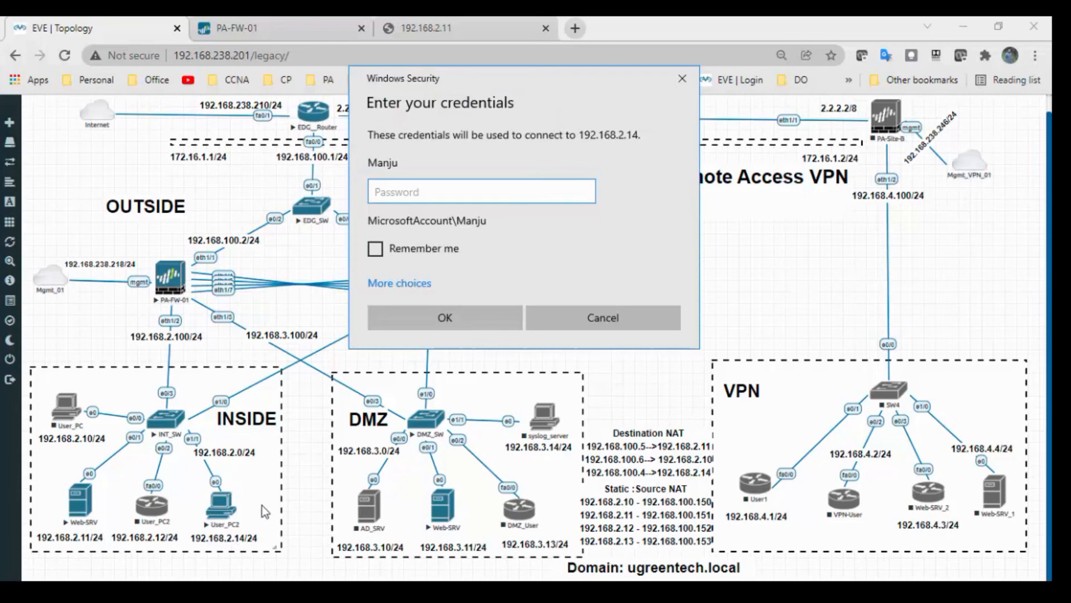
Step: Sign in with a different account, entering the remote user's name and password
text(******)
click(385, 284)
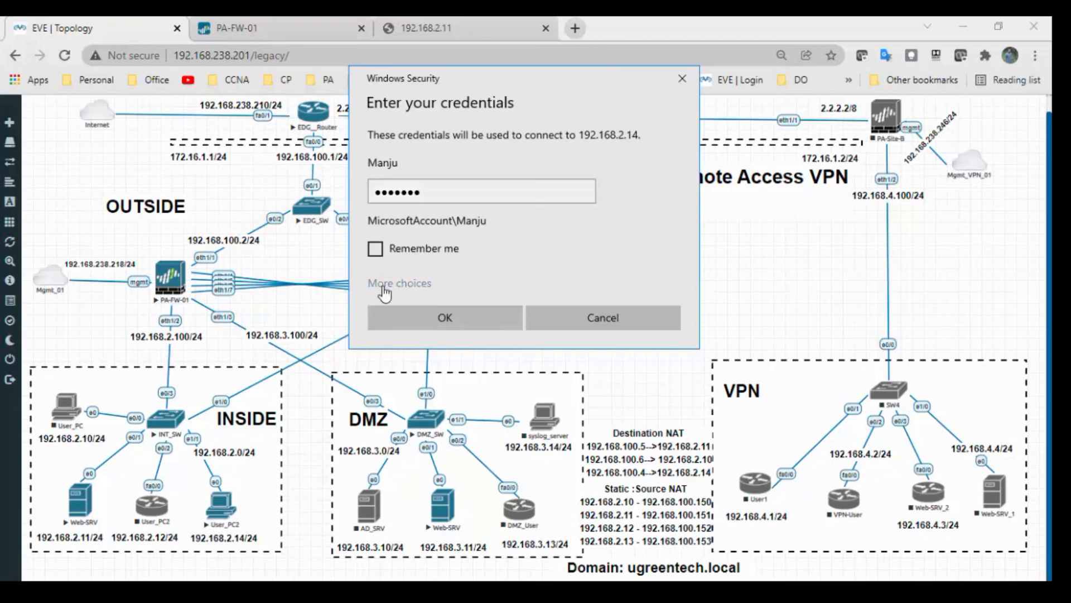
click(421, 365)
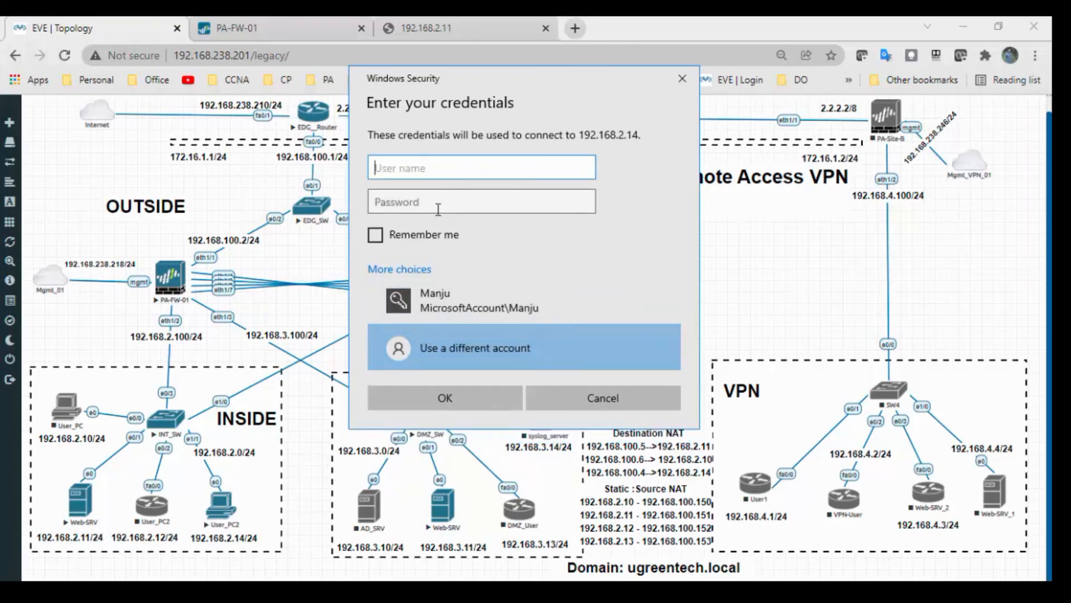
text(VPN1)
click(438, 209)
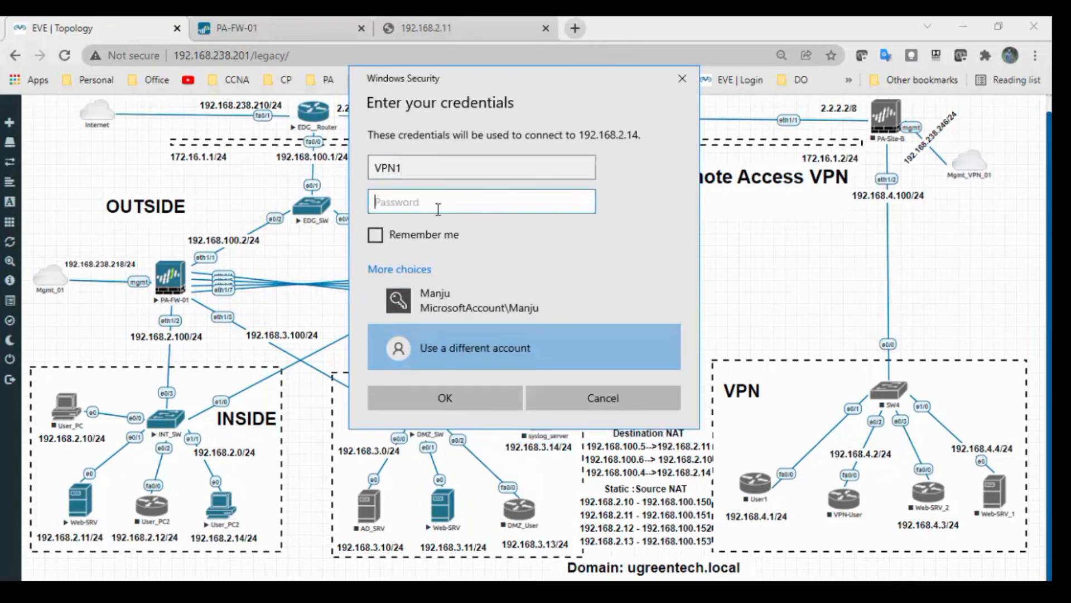
text(*****)
key(BackSpace)
key(BackSpace)
key(BackSpace)
key(BackSpace)
key(BackSpace)
key(BackSpace)
drag(422, 171, 327, 168)
text(Manju)
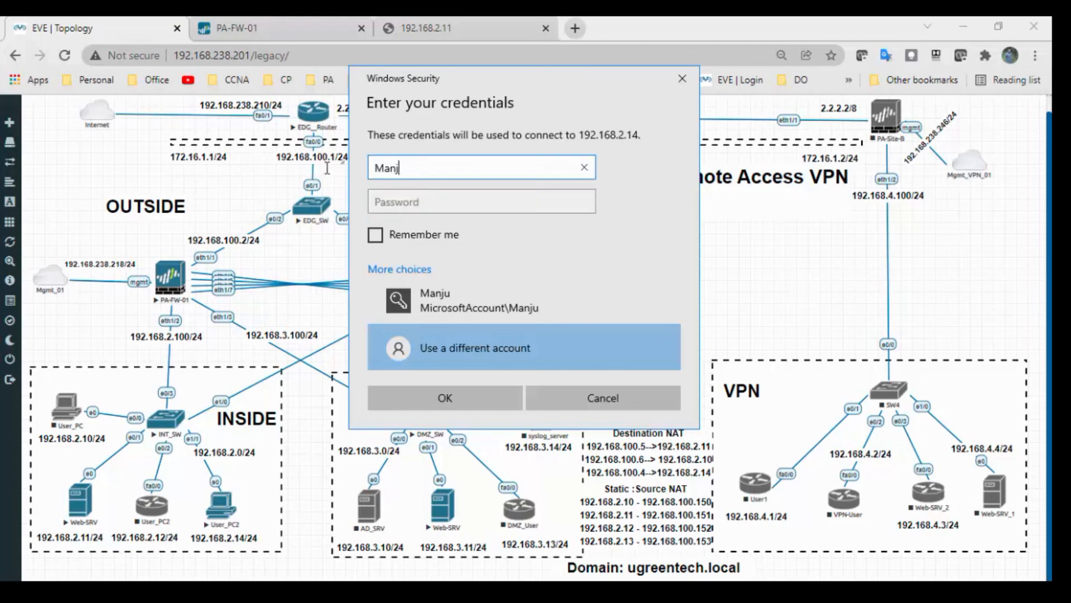
key(Tab)
text(•••••)
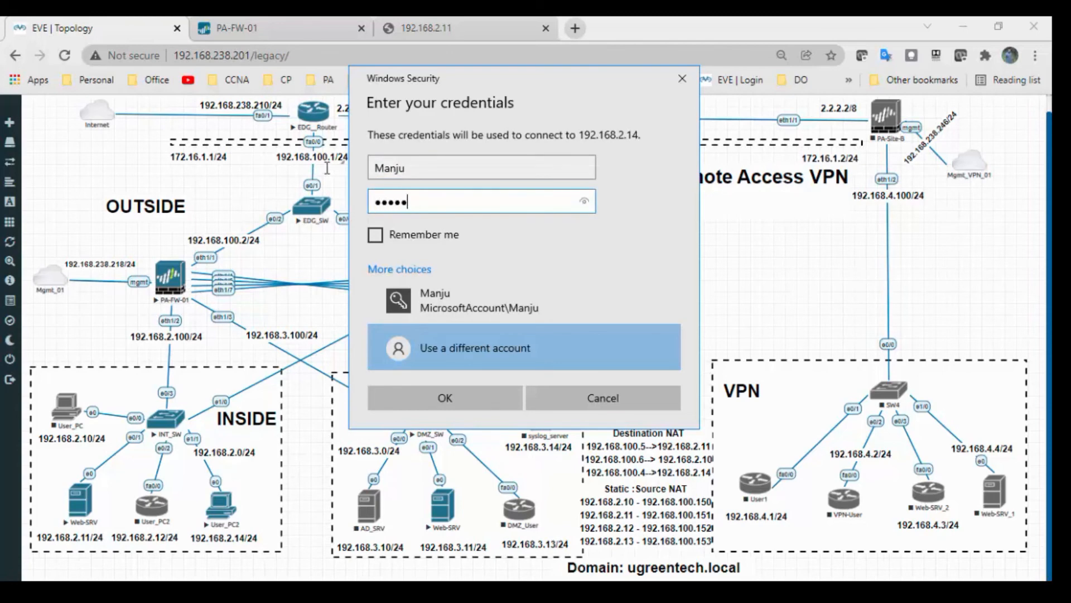
text(••)
key(Return)
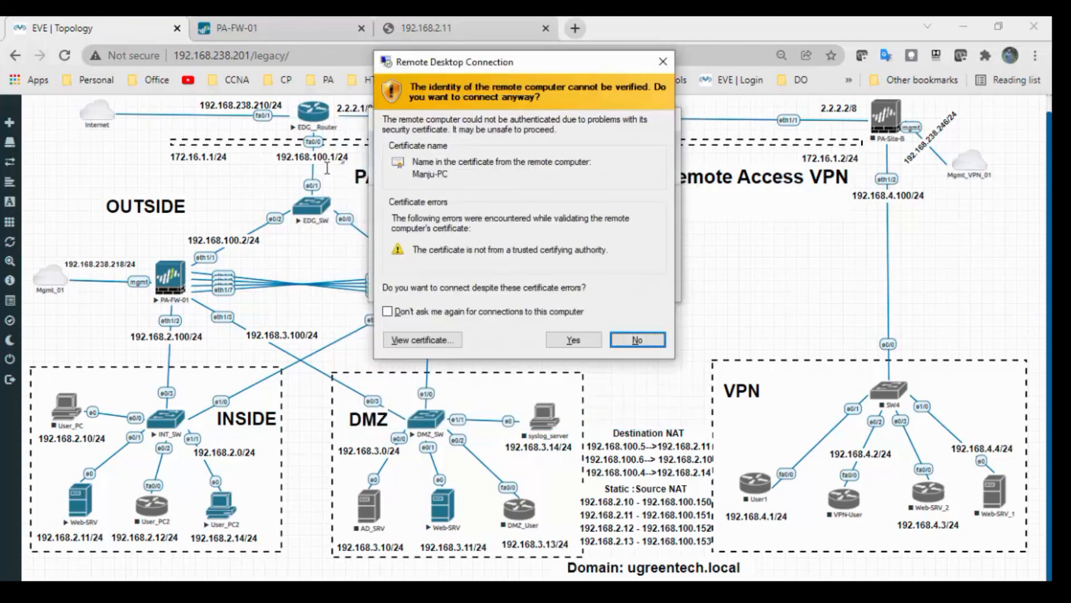
Step: Accept the unverified certificate, let the Windows 7 desktop load, and minimize the session
click(575, 340)
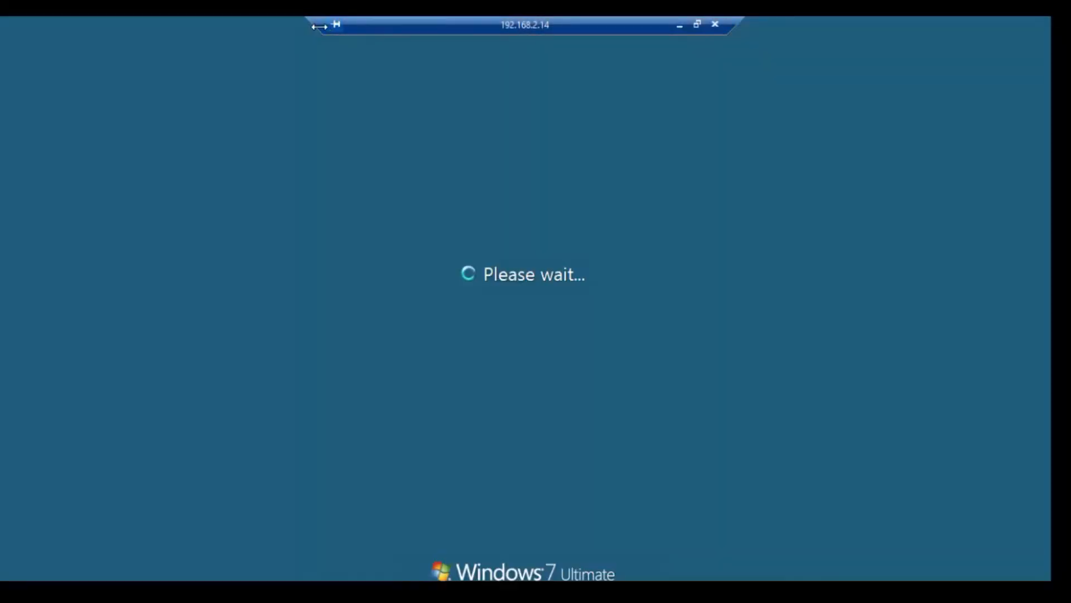
drag(312, 26, 518, 29)
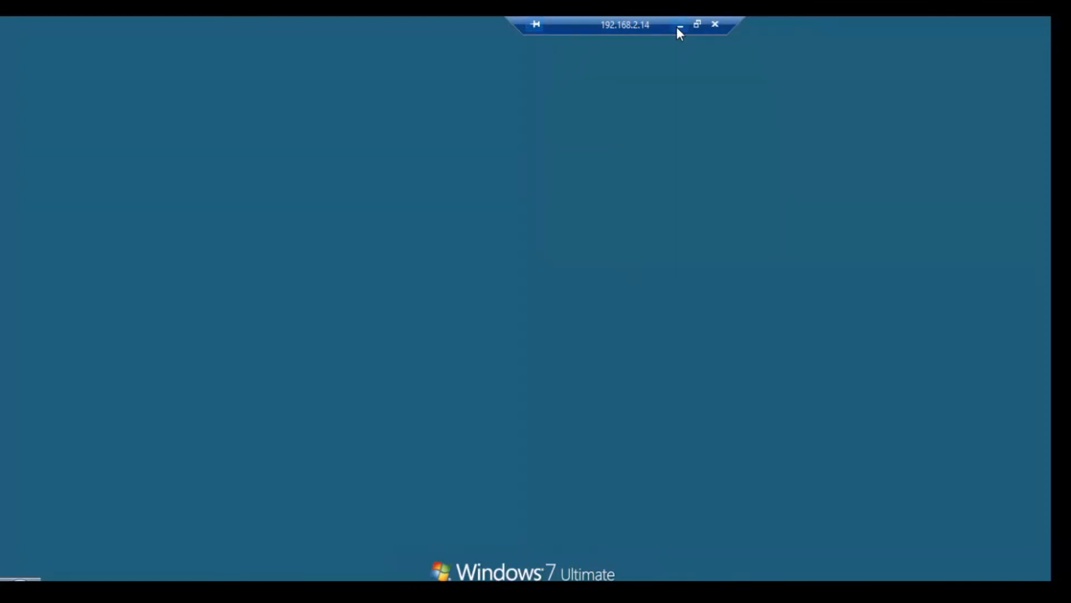
click(677, 26)
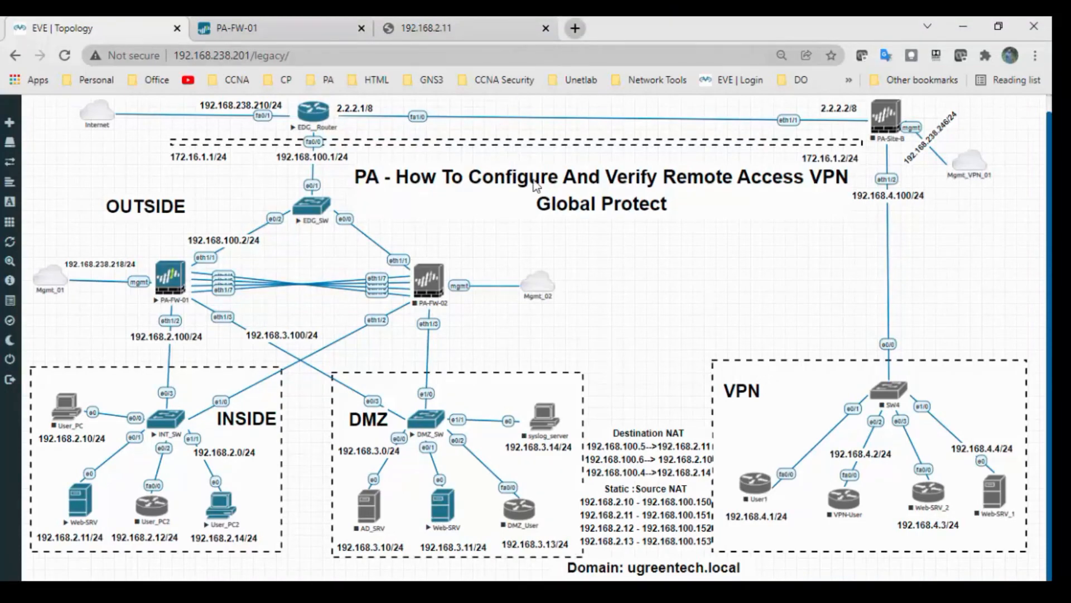
Step: Load the DMZ web server at 192.168.3.11 in a new tab and compare it with 192.168.2.11
click(575, 28)
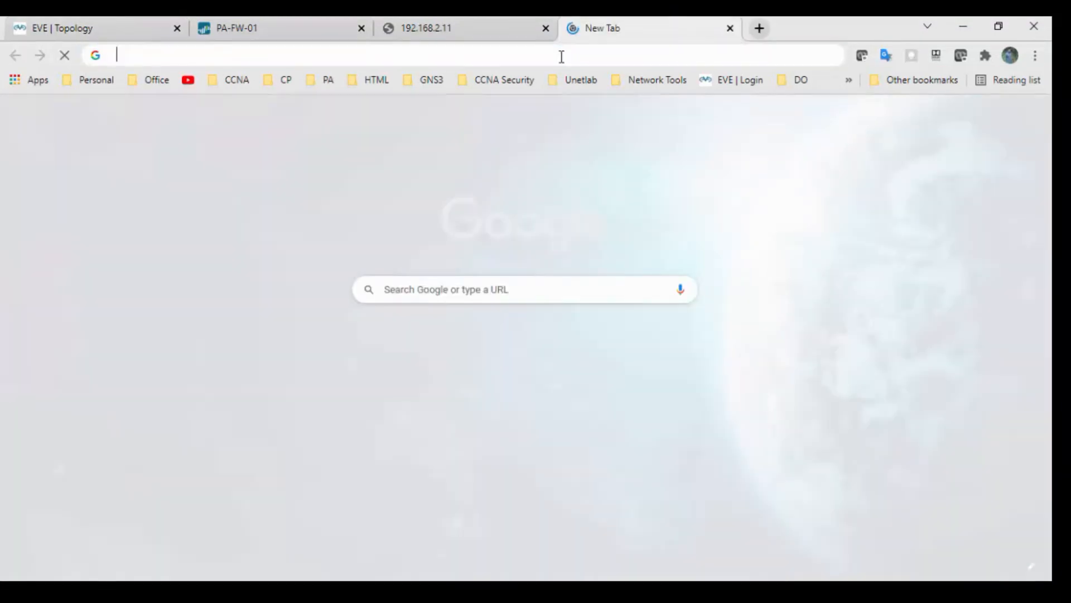
click(562, 56)
text(192.168.)
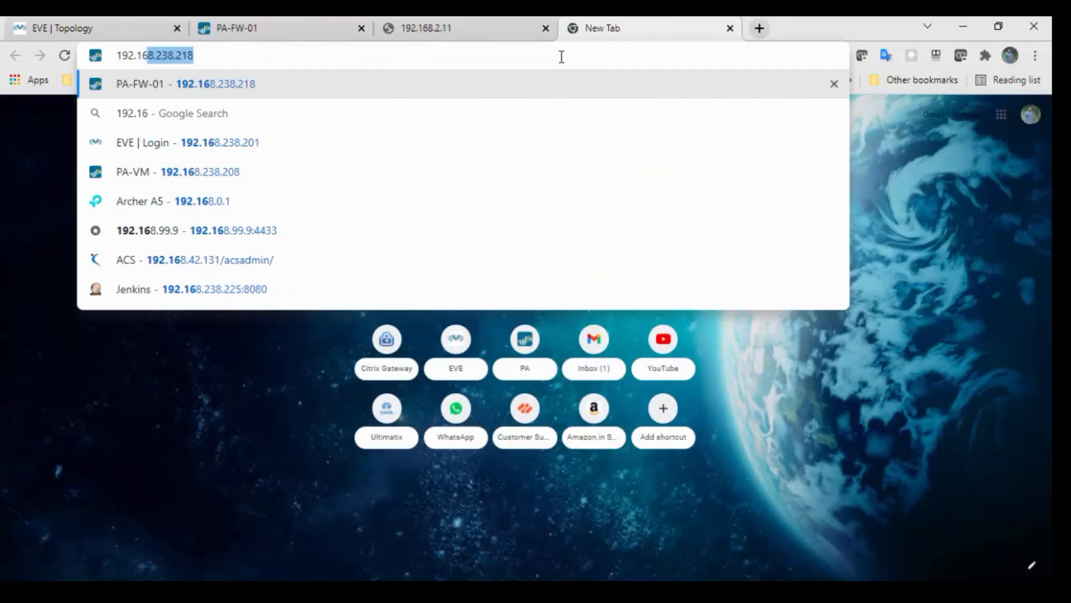
text(3.11)
key(Return)
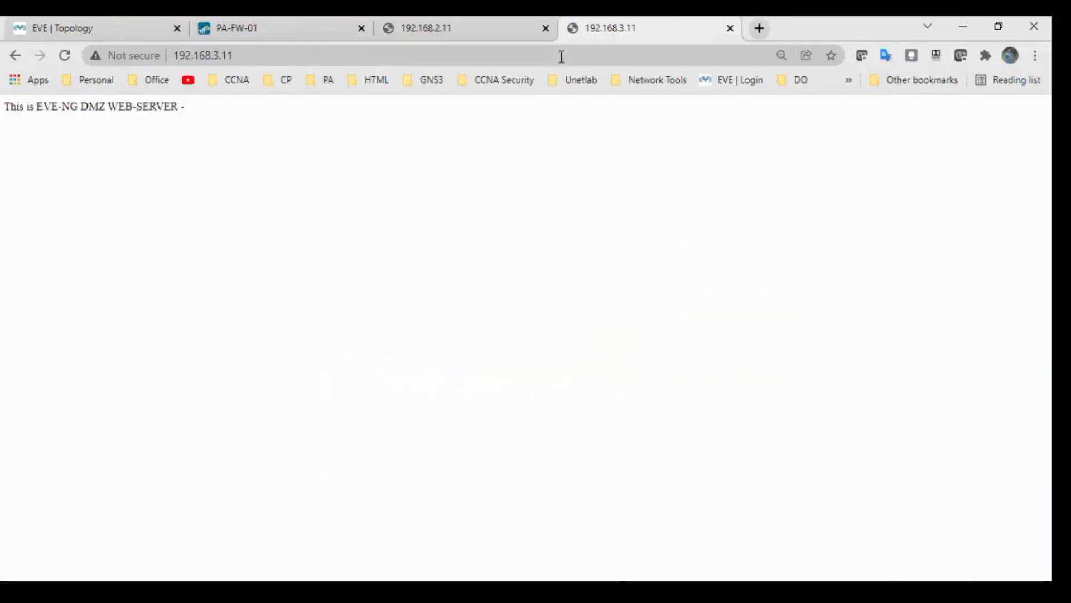
drag(6, 106, 202, 109)
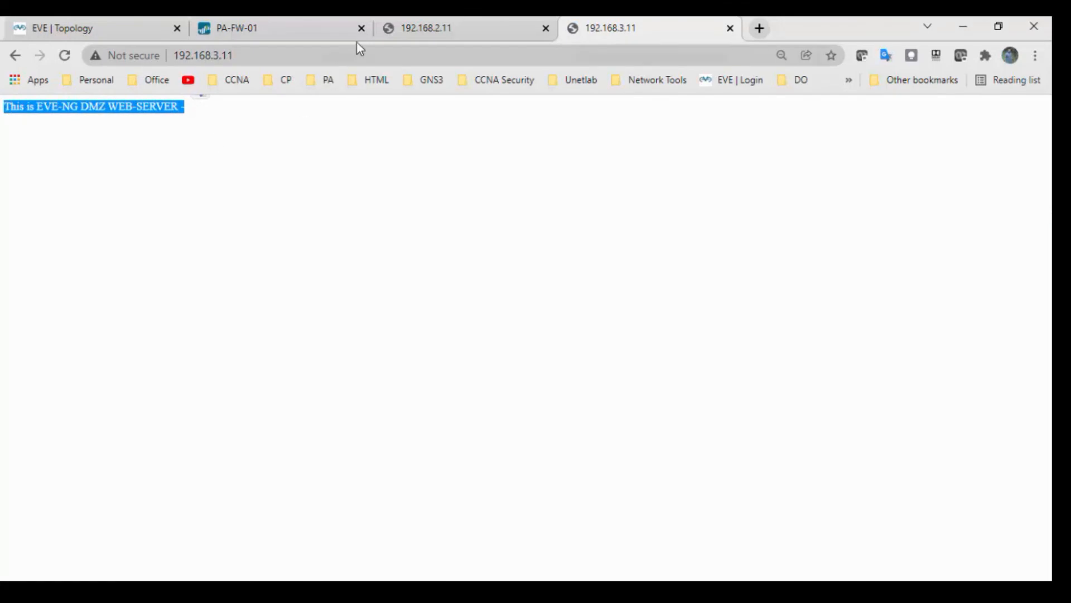
click(438, 29)
click(636, 33)
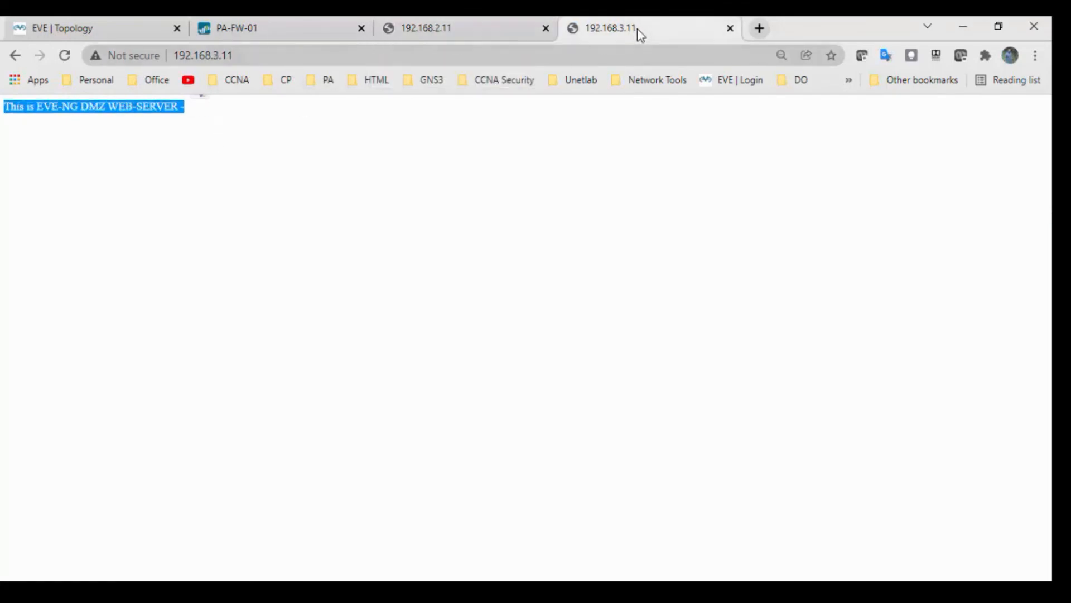
click(256, 31)
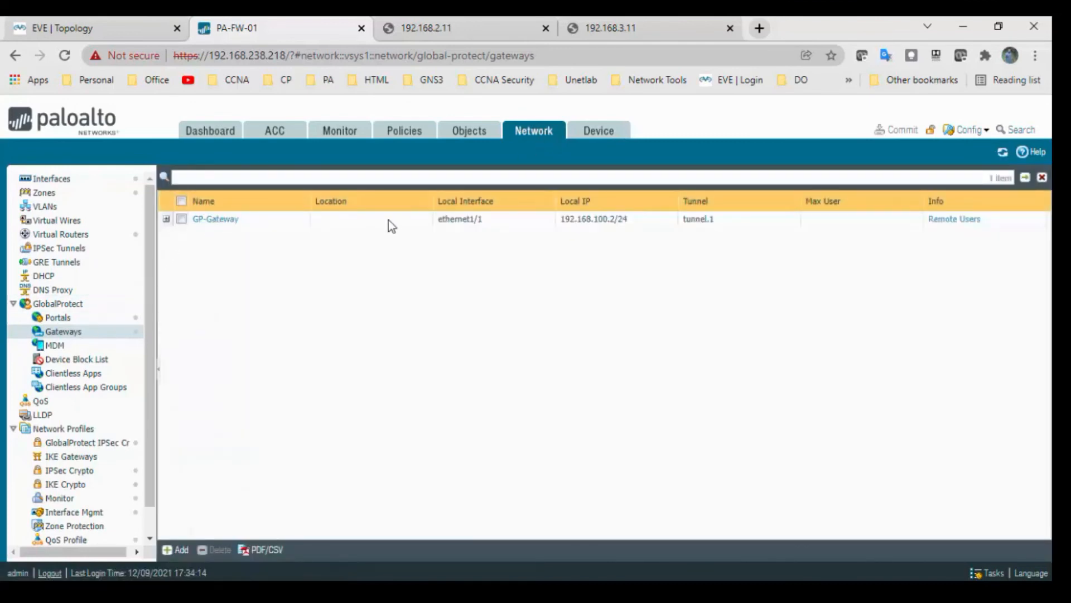
Step: Show GP-Gateway's remote users, listing VPN1 connected with private IP 2.2.2.2
click(965, 222)
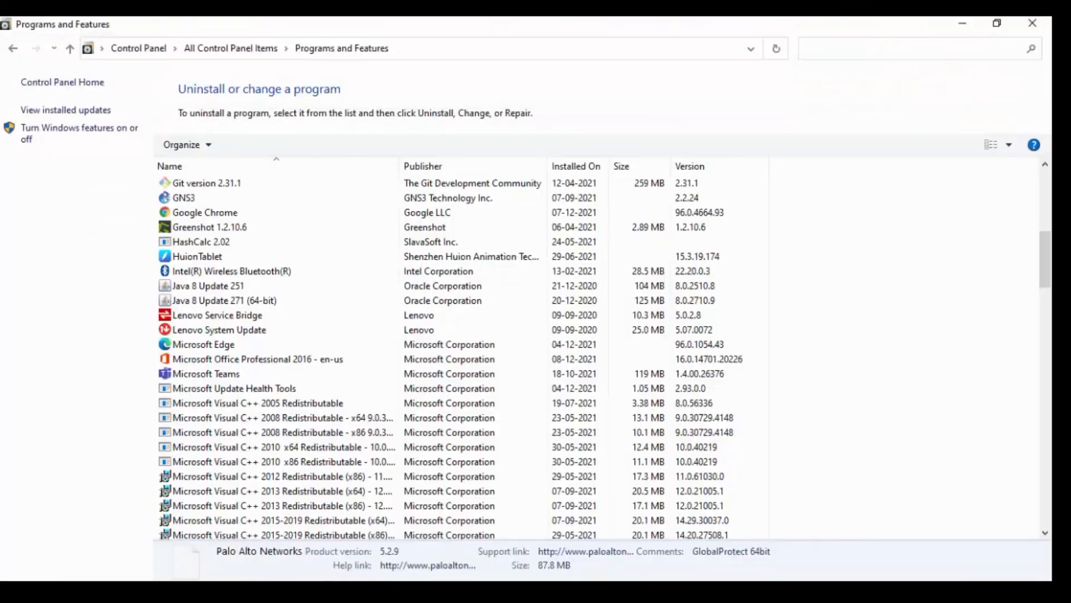
click(144, 52)
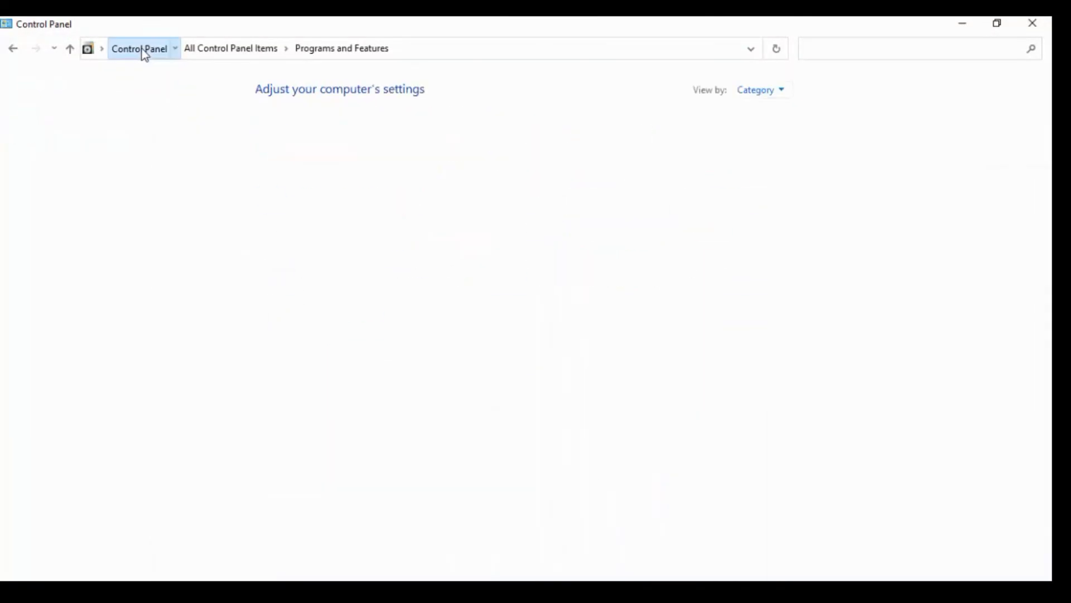
click(1032, 25)
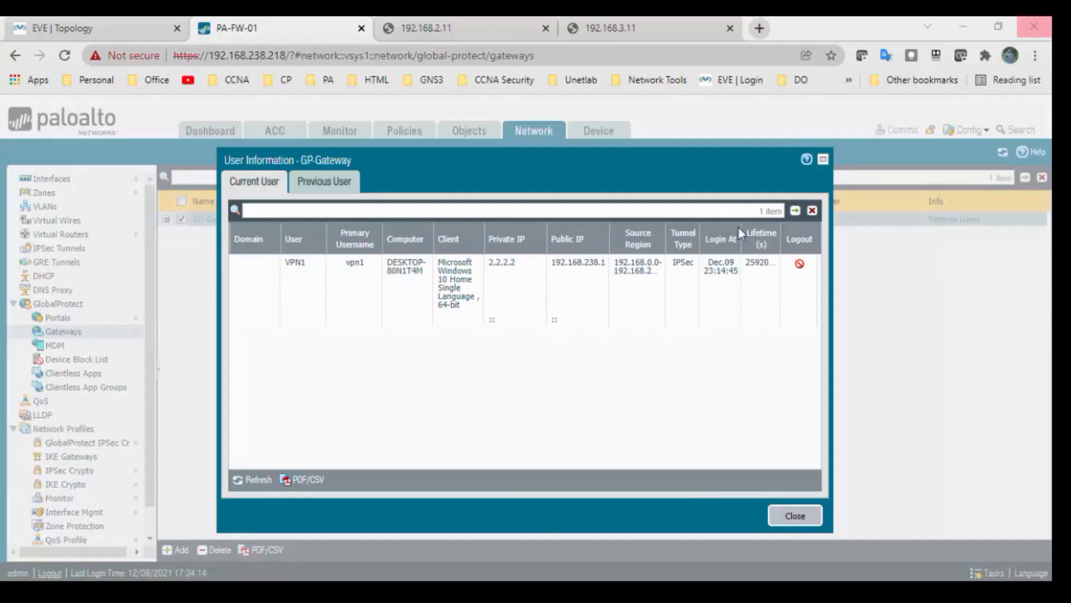
key(super+s)
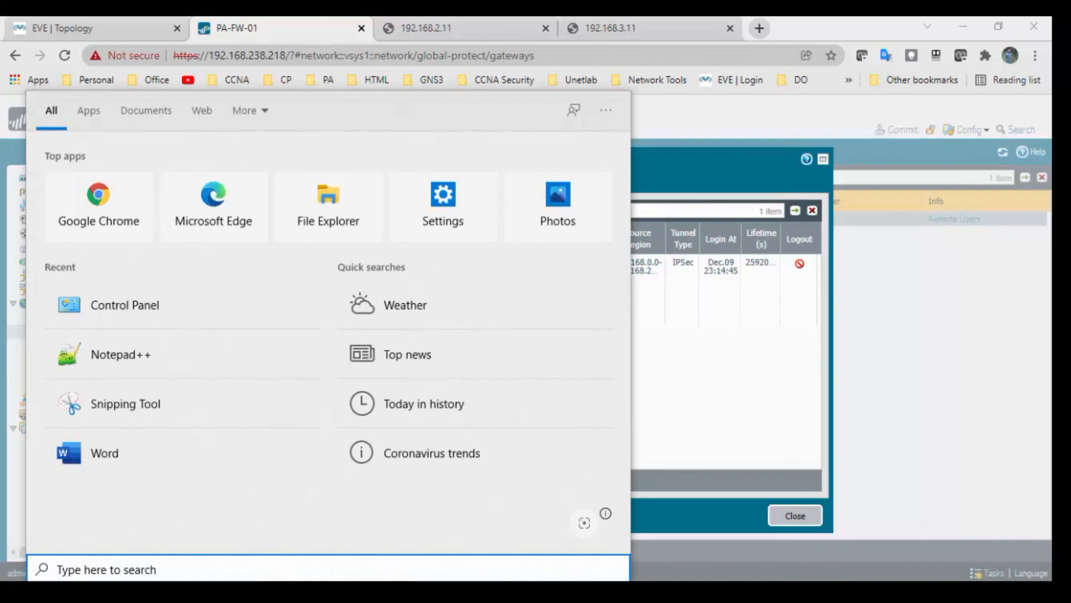
Step: Open Network Connections with ncpa.cpl
text(ncap.cpl)
key(Return)
text(ncpa.cpl)
key(Return)
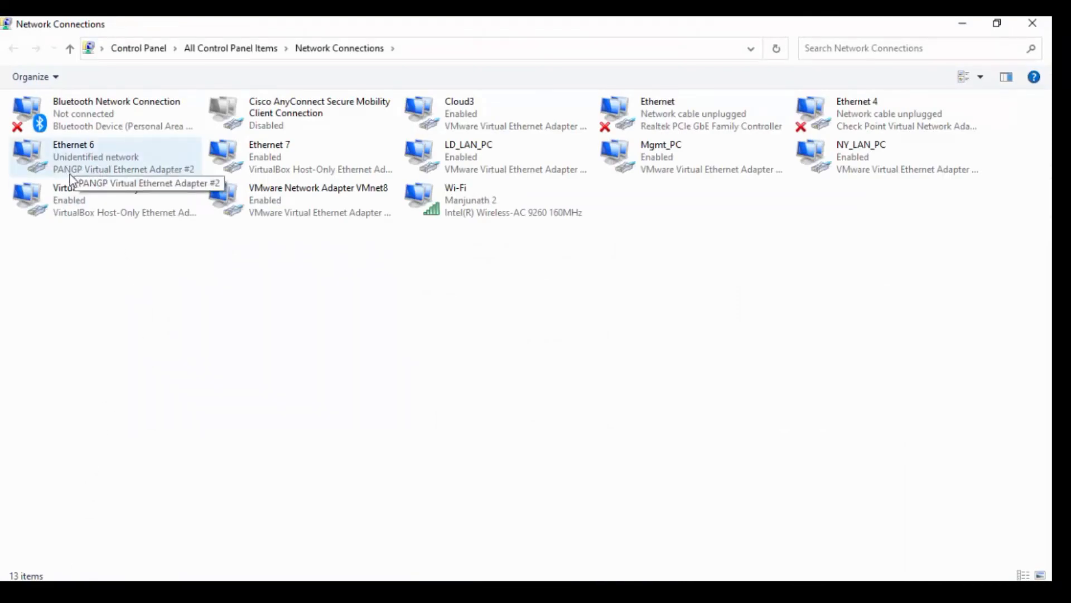
Step: Check Ethernet 6's connection details, confirming IPv4 address 2.2.2.2 with mask 255.255.255.255
click(118, 169)
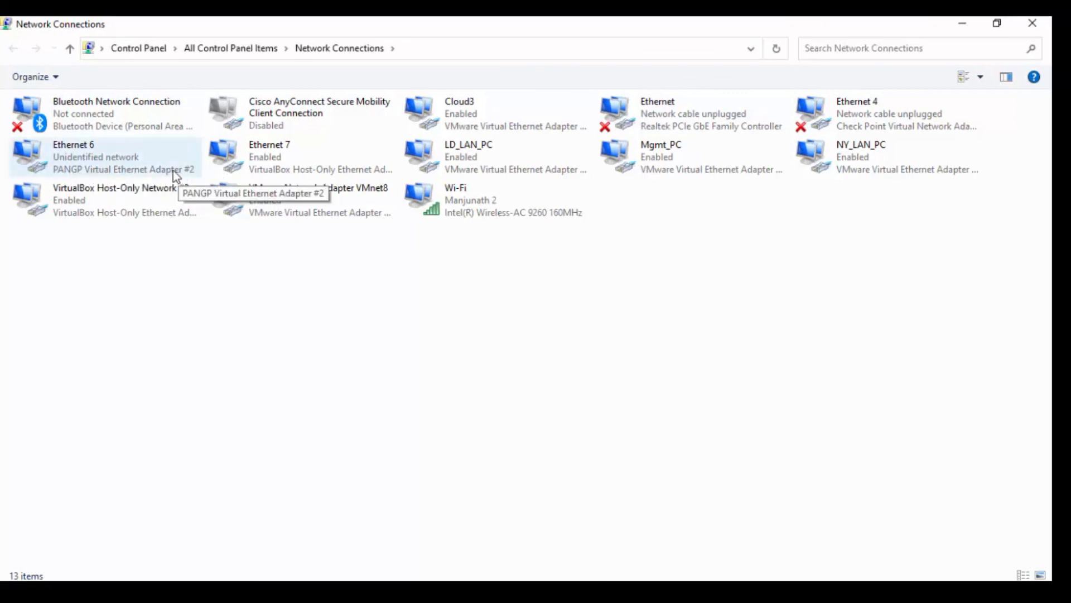
double_click(75, 162)
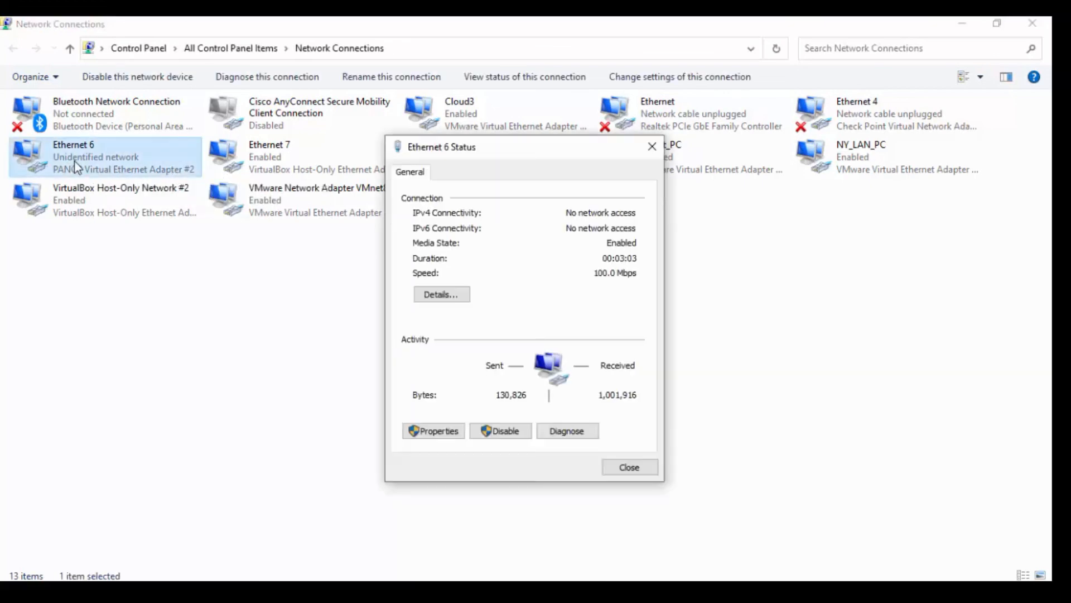
click(442, 296)
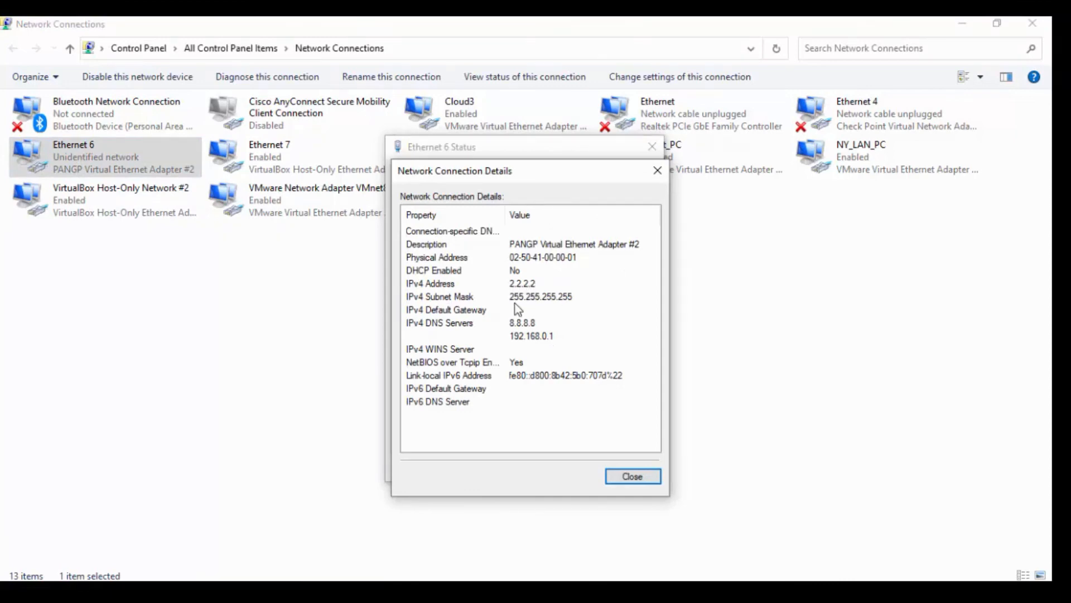
click(565, 299)
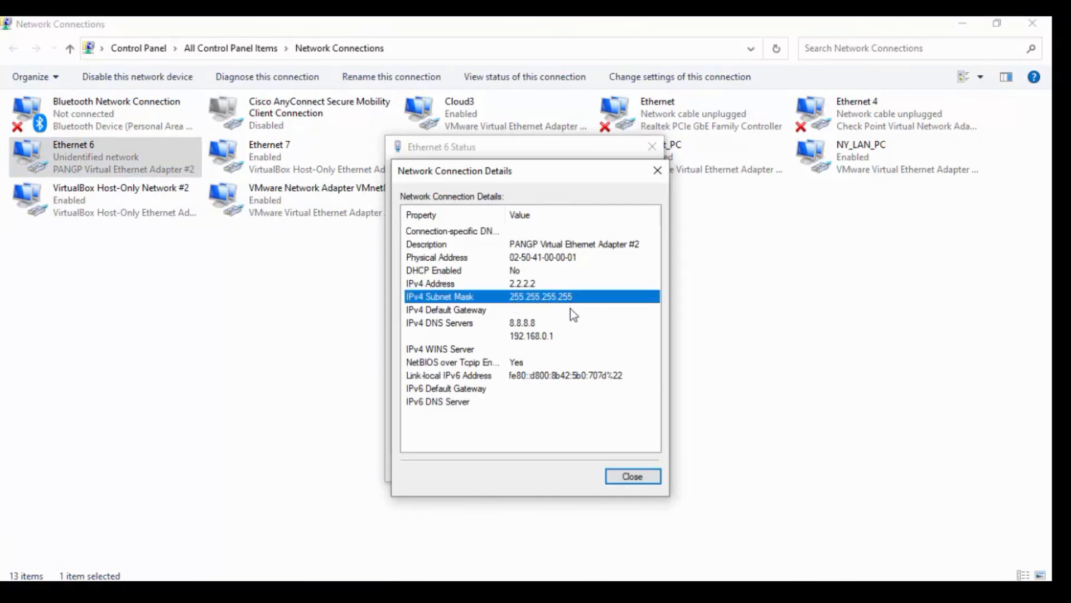
click(618, 478)
click(631, 471)
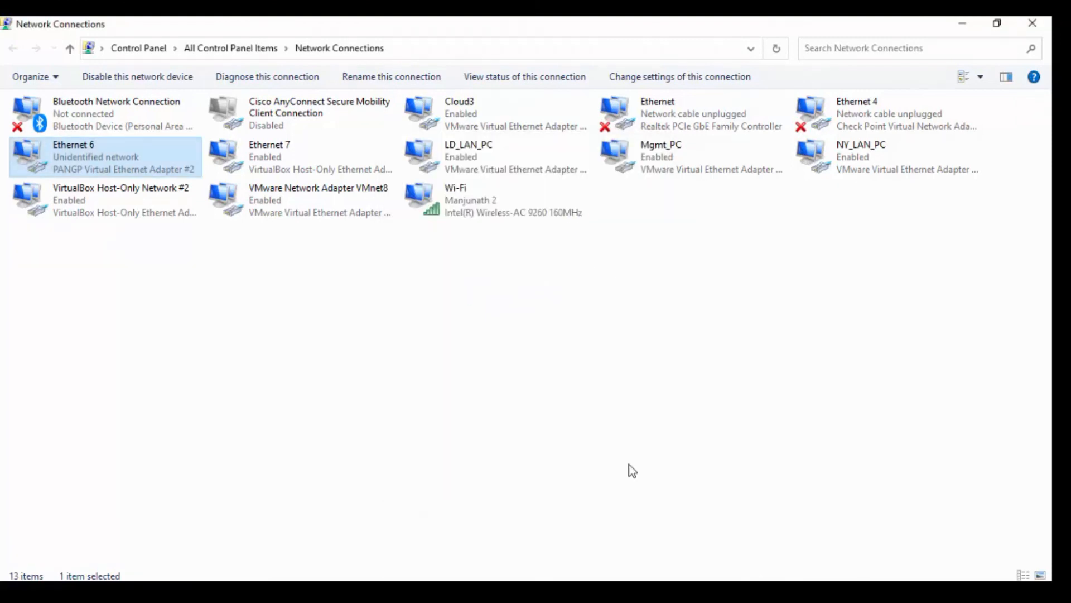